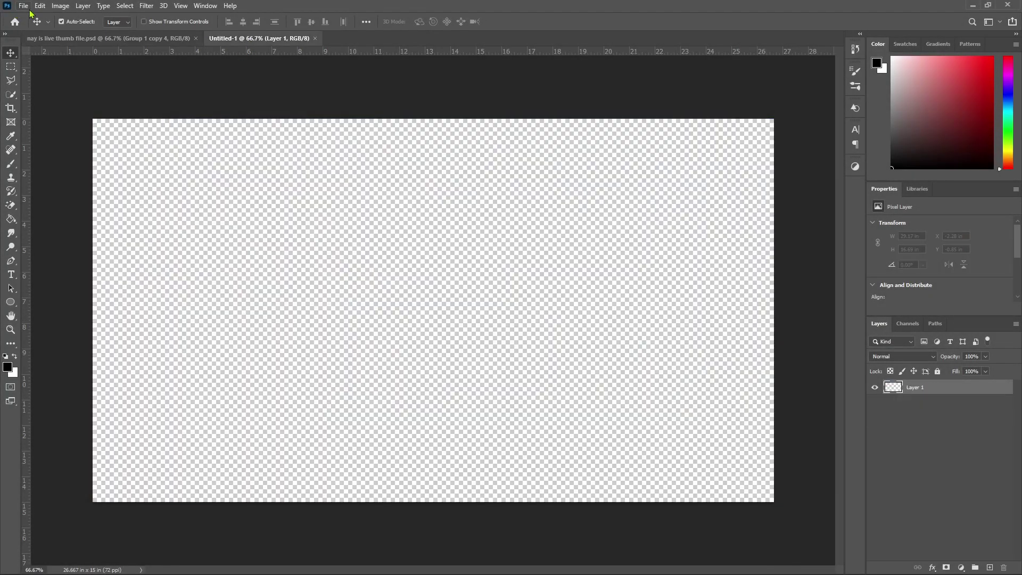
# Place the straw-hat character image on the blank canvas and enlarge it over the left side.
pyautogui.click(23, 6)
pyautogui.click(52, 216)
pyautogui.click(238, 181)
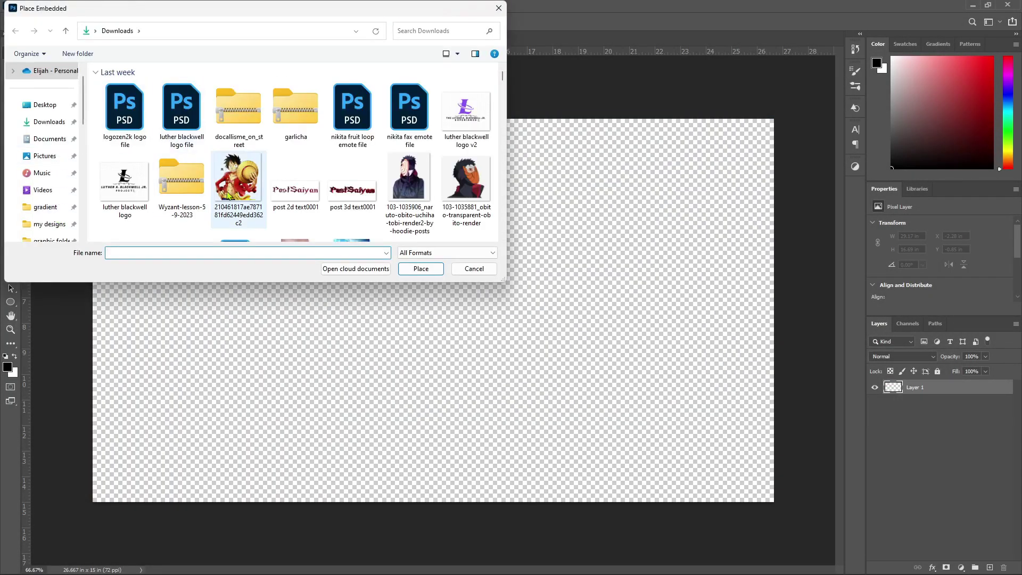
pyautogui.click(440, 272)
pyautogui.moveTo(547, 314)
pyautogui.mouseDown()
pyautogui.moveTo(701, 313)
pyautogui.moveTo(285, 309)
pyautogui.mouseUp()
pyautogui.click(510, 21)
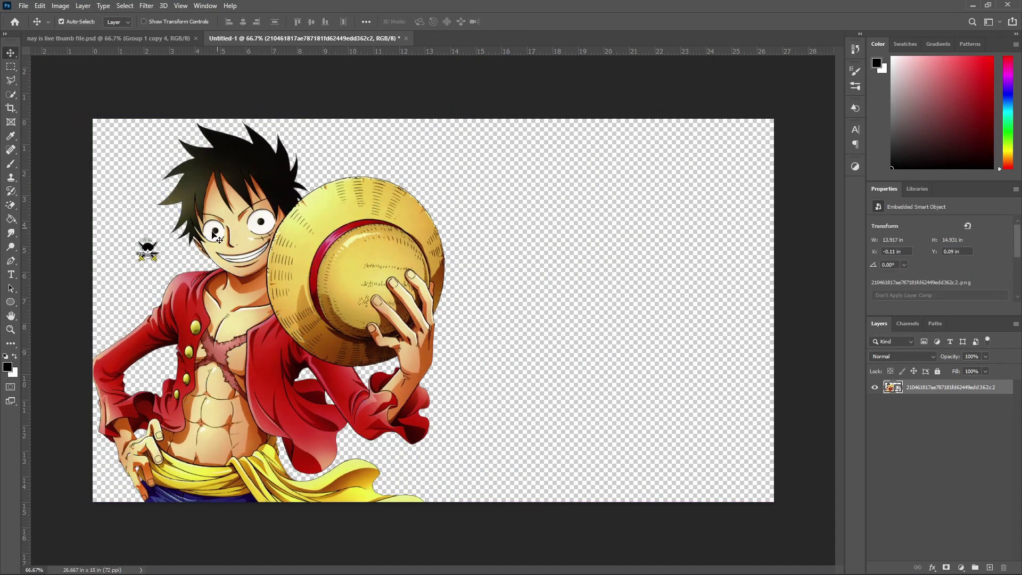
# Lasso the small skull emblem, delete it, and rasterize the character layer.
pyautogui.press('l')
pyautogui.doubleClick(179, 265)
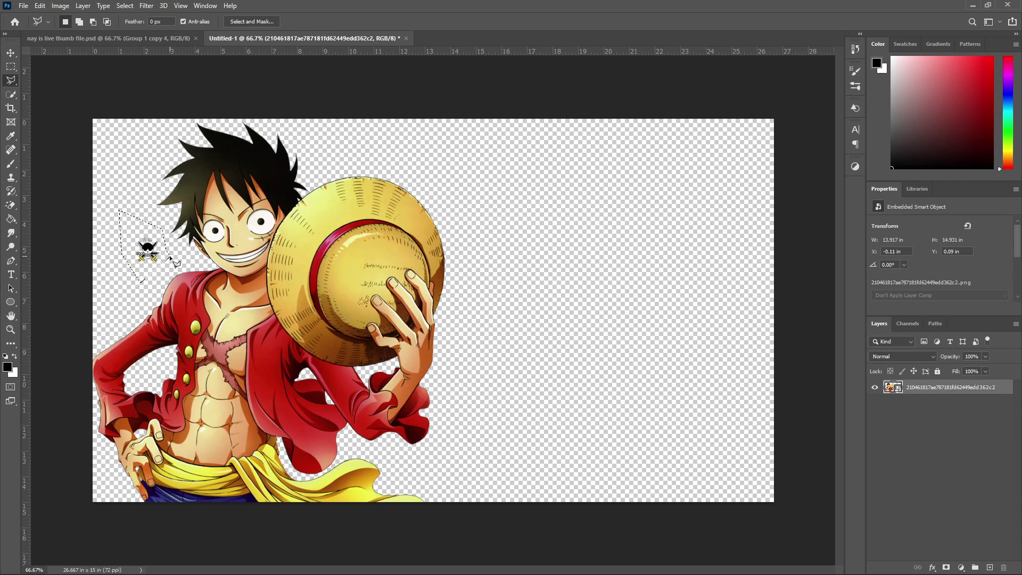
pyautogui.press('Delete')
pyautogui.press('Return')
pyautogui.rightClick(927, 388)
pyautogui.click(797, 311)
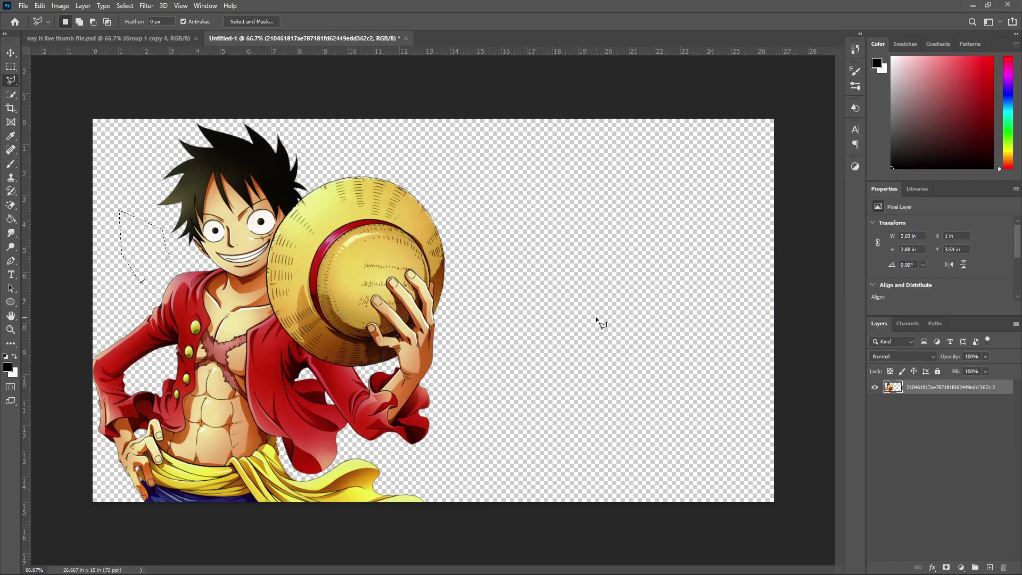
# Check the finished thumbnail and fine-tune the character's horizontal position.
pyautogui.click(123, 39)
pyautogui.click(292, 40)
pyautogui.hotkey('ctrl', 't')
pyautogui.moveTo(328, 338); pyautogui.dragTo(297, 338)
pyautogui.press('Return')
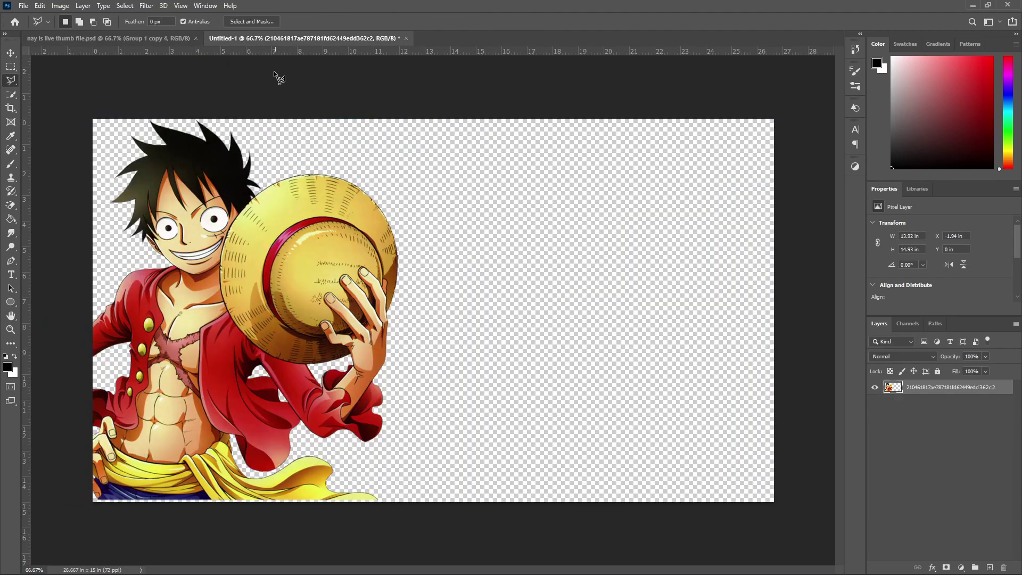
pyautogui.hotkey('ctrl', 't')
pyautogui.moveTo(233, 240); pyautogui.dragTo(243, 242)
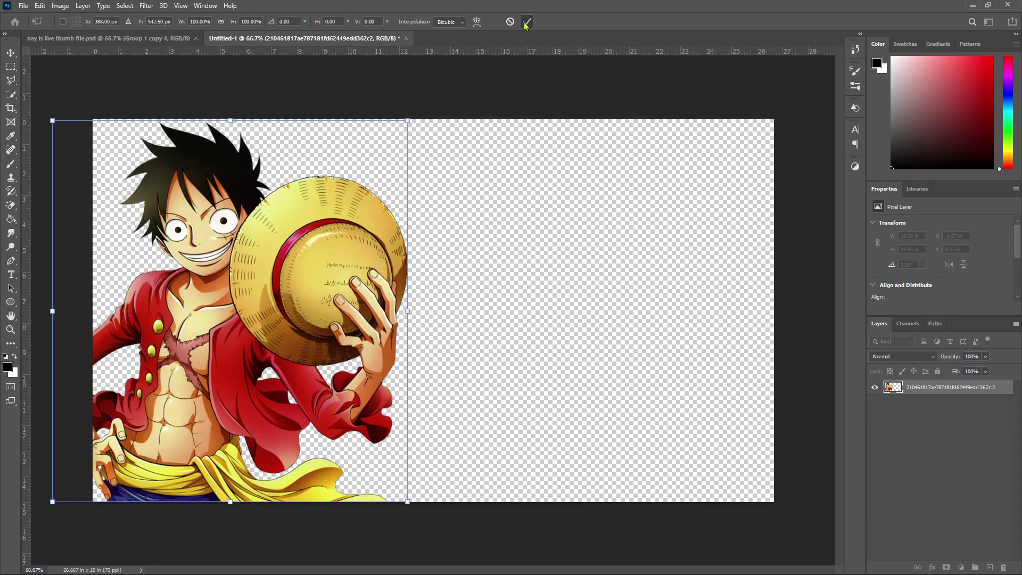
pyautogui.press('Return')
pyautogui.click(205, 5)
# Check the finished thumbnail, then open Beyond Creative Pack V3 Deluxe.psd from the graphic folder.
pyautogui.click(179, 38)
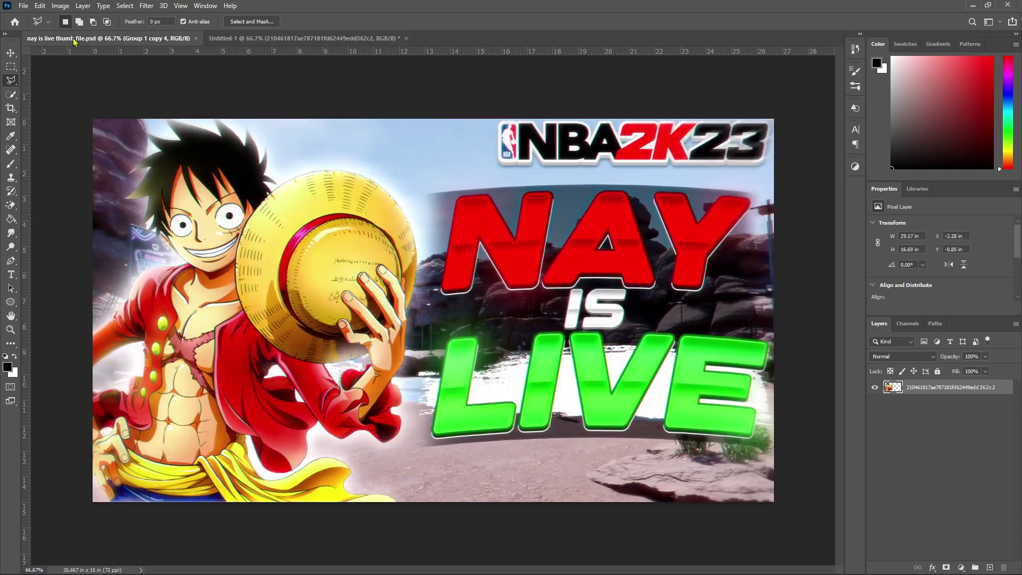
pyautogui.hotkey('ctrl', 'Tab')
pyautogui.click(24, 6)
pyautogui.click(32, 28)
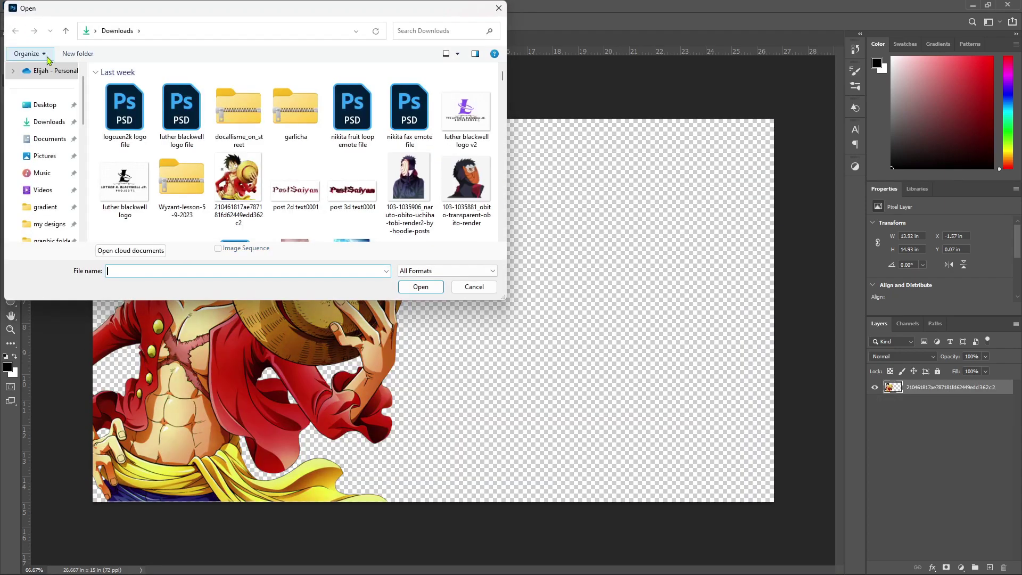
pyautogui.click(53, 241)
pyautogui.scroll(-1, 223, 189)
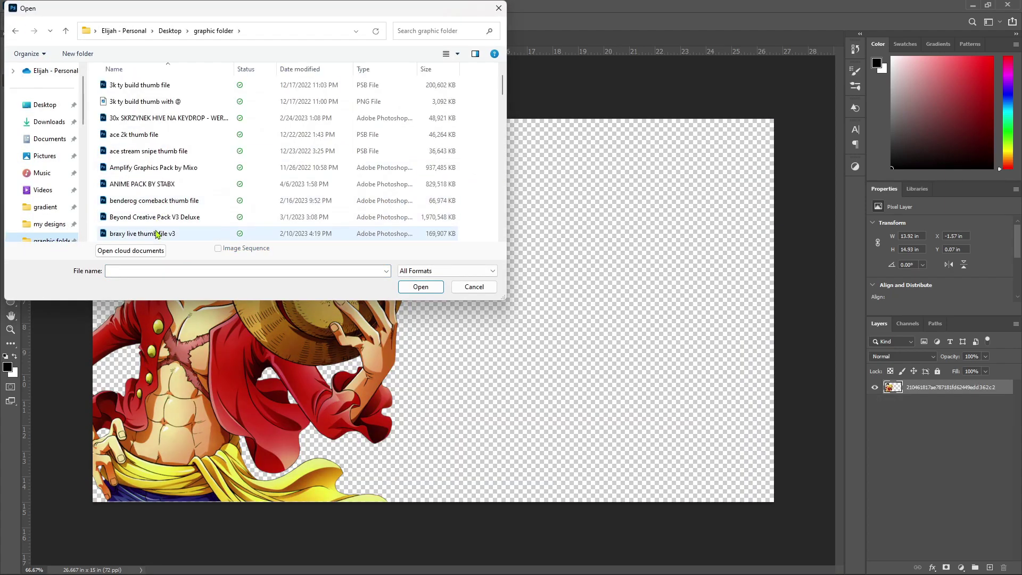
pyautogui.click(160, 230)
pyautogui.click(421, 287)
pyautogui.click(461, 231)
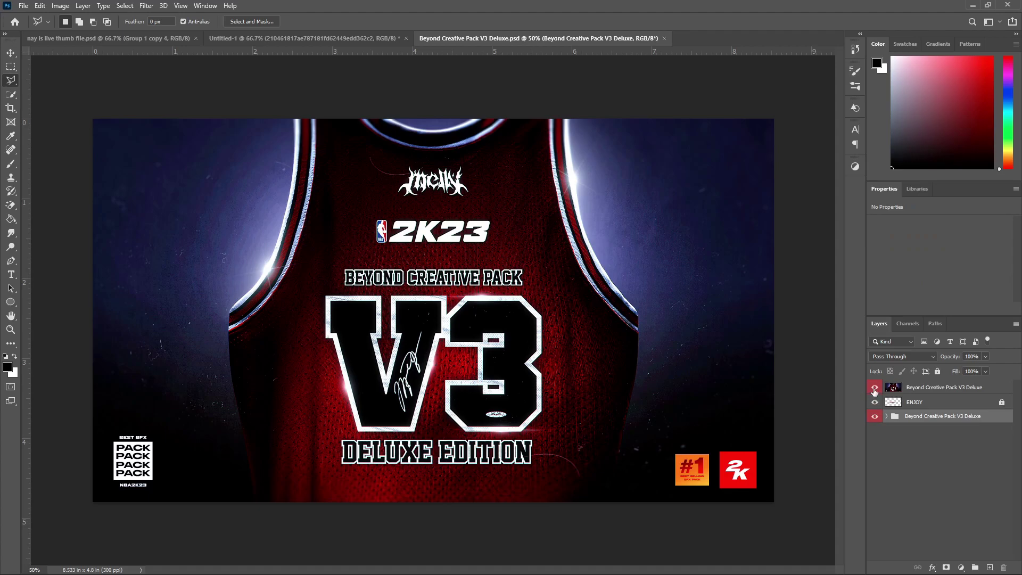
# Hide the pack cover and expand the pack's NBA2K Screenshots group.
pyautogui.click(875, 387)
pyautogui.click(886, 417)
pyautogui.scroll(-1, 893, 438)
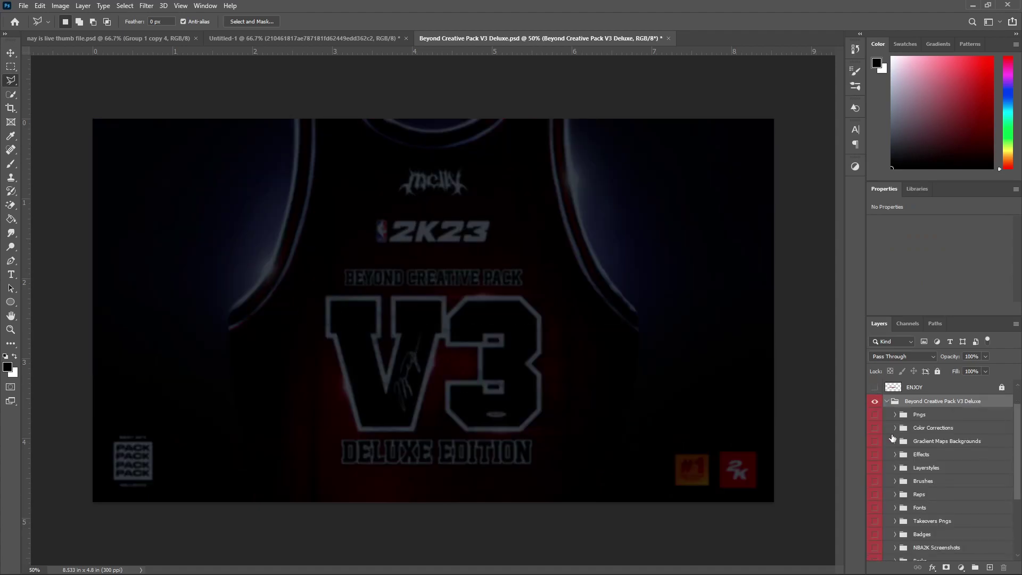
pyautogui.scroll(-2, 893, 437)
pyautogui.click(894, 503)
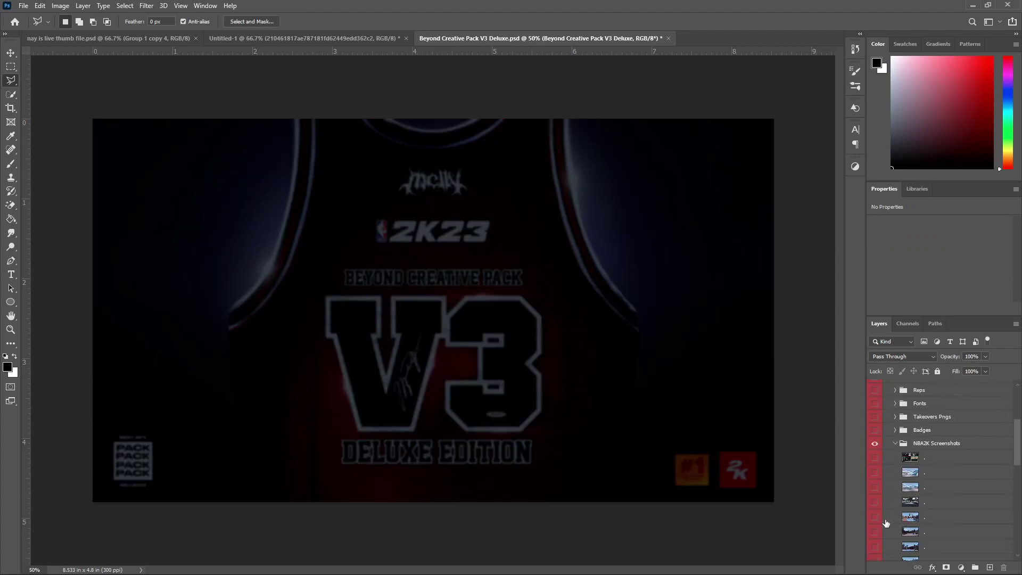
pyautogui.click(103, 38)
pyautogui.click(477, 38)
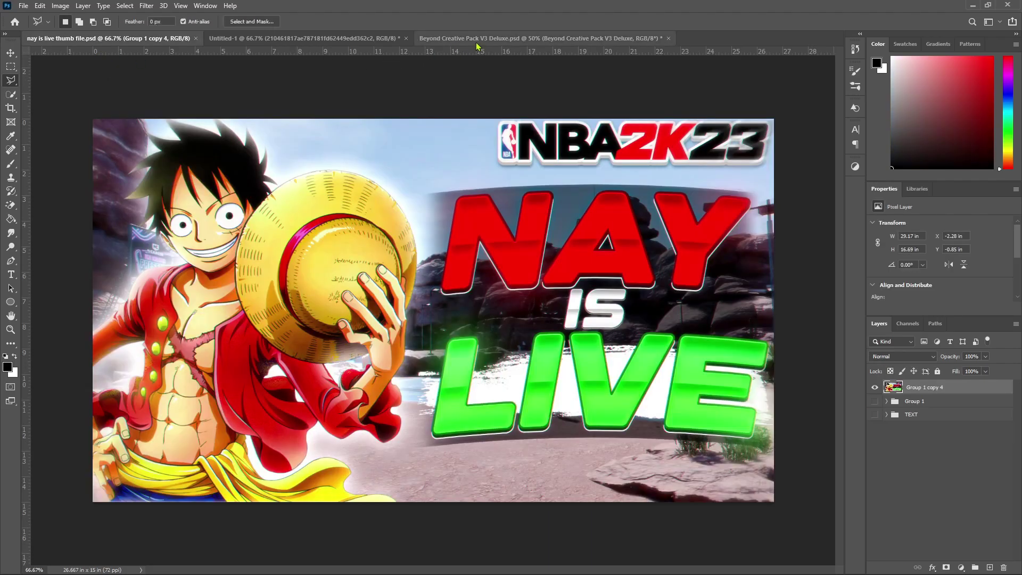
pyautogui.scroll(2, 902, 478)
pyautogui.scroll(-3, 902, 478)
pyautogui.scroll(-2, 901, 477)
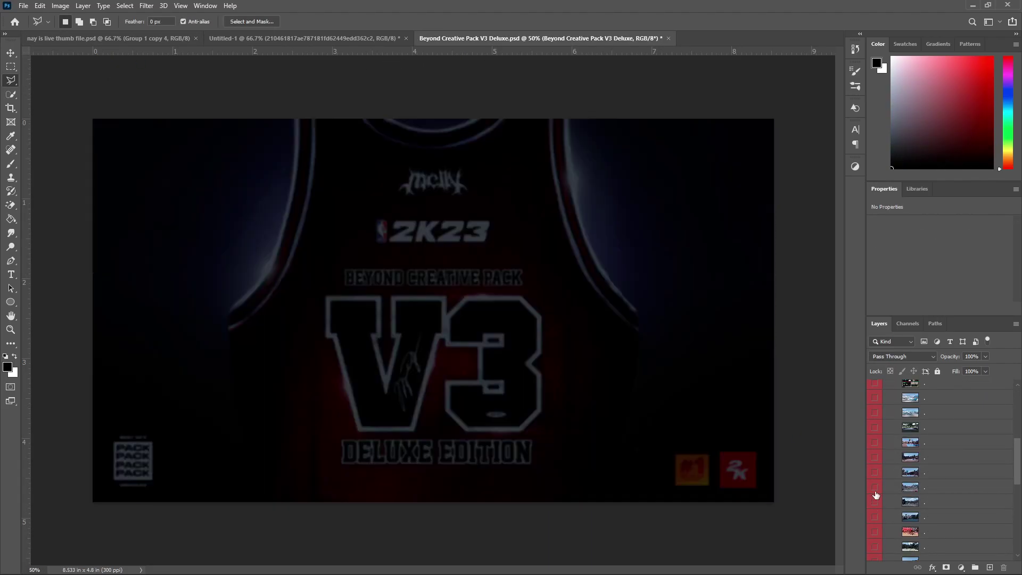
# Show a desert court screenshot layer, comparing it against the finished thumbnail.
pyautogui.click(874, 459)
pyautogui.click(873, 443)
pyautogui.click(874, 443)
pyautogui.click(107, 38)
pyautogui.click(477, 40)
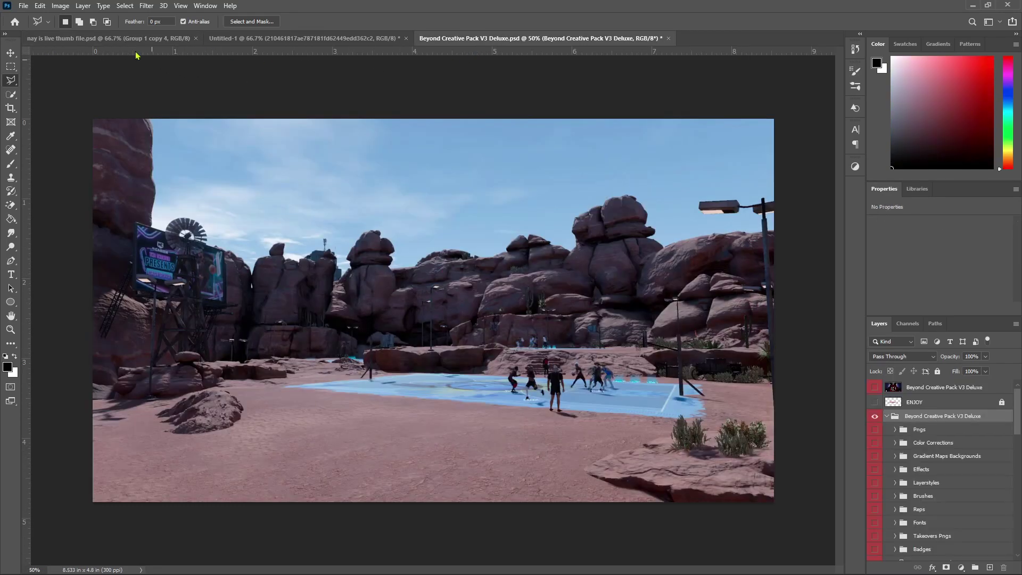
pyautogui.click(126, 40)
pyautogui.click(477, 41)
pyautogui.hotkey('ctrl', 'Tab')
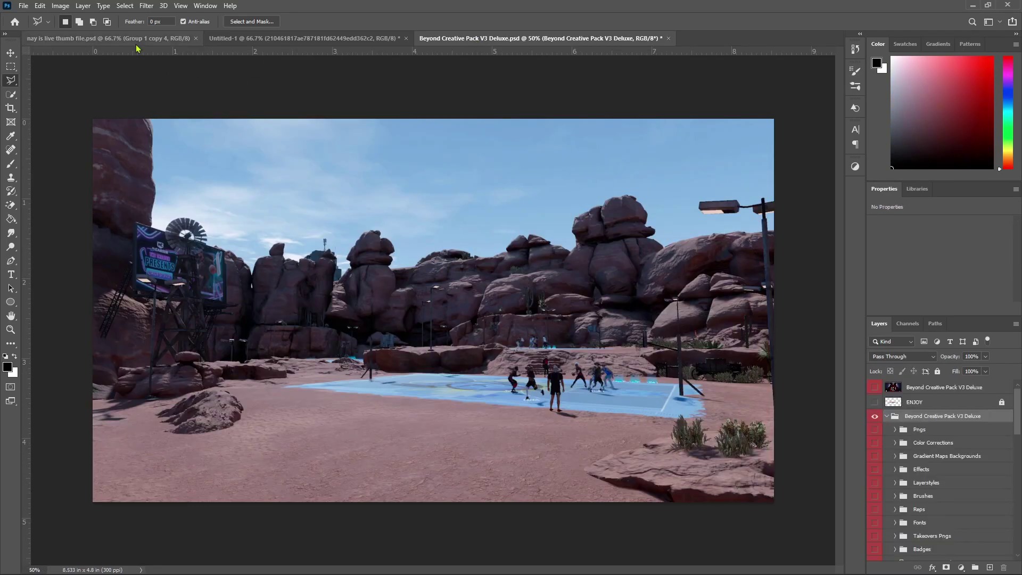
pyautogui.click(554, 39)
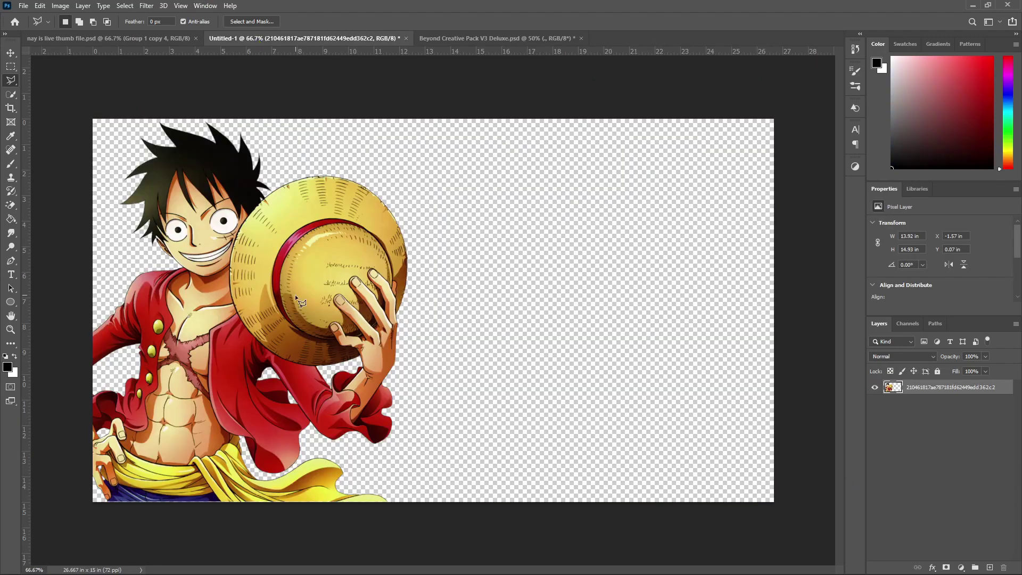
# Drag the court screenshot into Untitled-1 and scale it down to fit the canvas.
pyautogui.moveTo(234, 44); pyautogui.dragTo(426, 293)
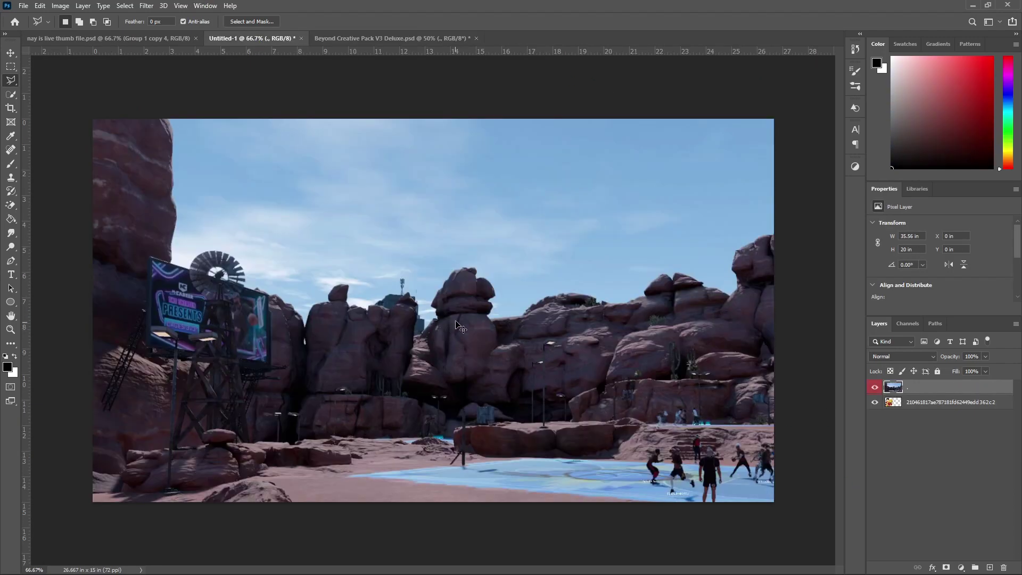
pyautogui.hotkey('ctrl', 't')
pyautogui.scroll(-3, 687, 453)
pyautogui.moveTo(700, 461); pyautogui.dragTo(595, 404)
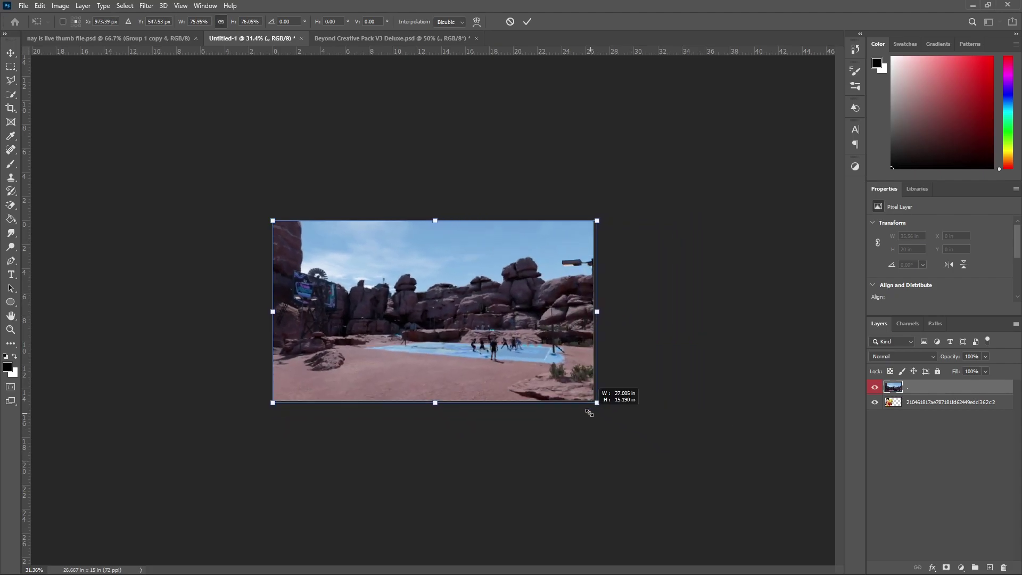
pyautogui.click(527, 21)
pyautogui.scroll(1, 434, 312)
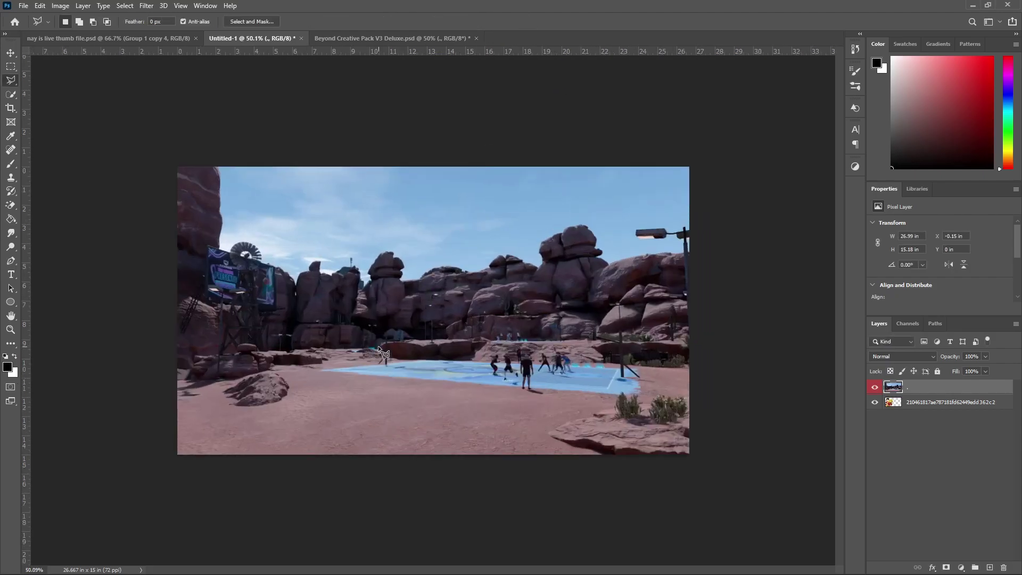
pyautogui.scroll(1, 434, 311)
# Move the character layer above the court and open Camera Raw on the court layer.
pyautogui.moveTo(894, 402); pyautogui.dragTo(892, 391)
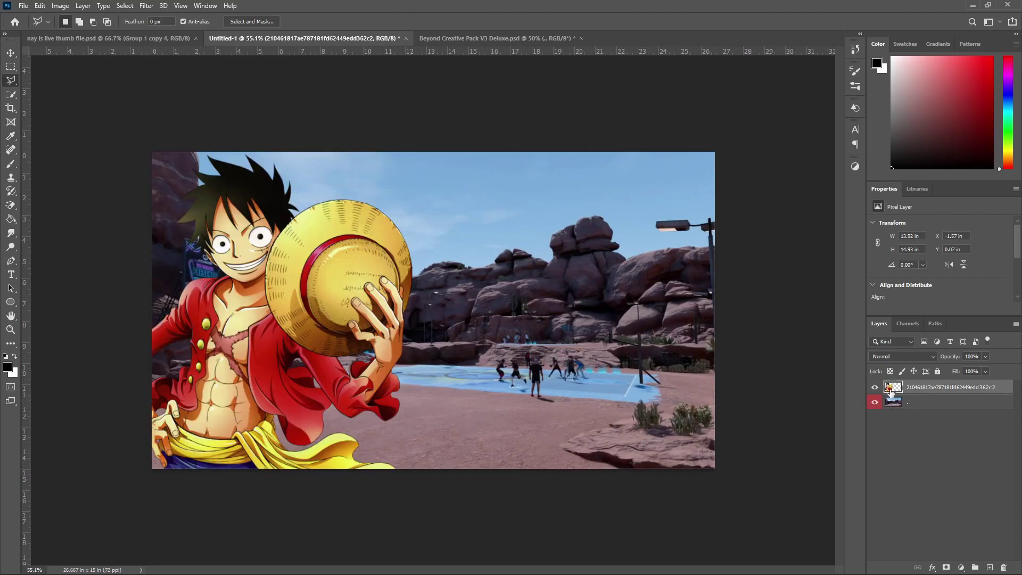
pyautogui.click(978, 408)
pyautogui.click(147, 5)
pyautogui.click(158, 89)
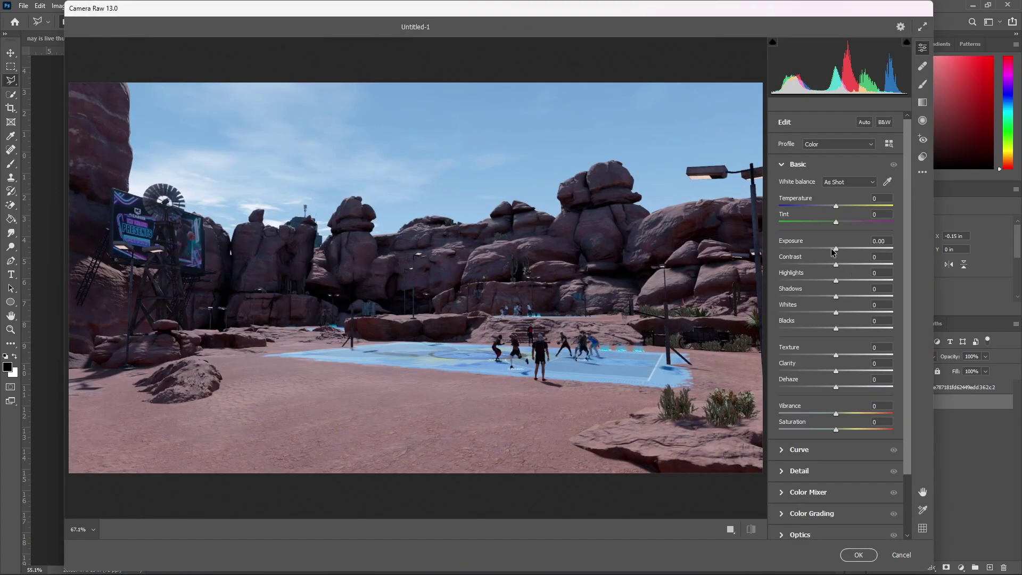
# Grade the court with exposure +0.20, contrast +25, more texture and clarity, and darker curve shadows.
pyautogui.moveTo(836, 248)
pyautogui.mouseDown()
pyautogui.moveTo(851, 266)
pyautogui.moveTo(845, 297)
pyautogui.mouseUp()
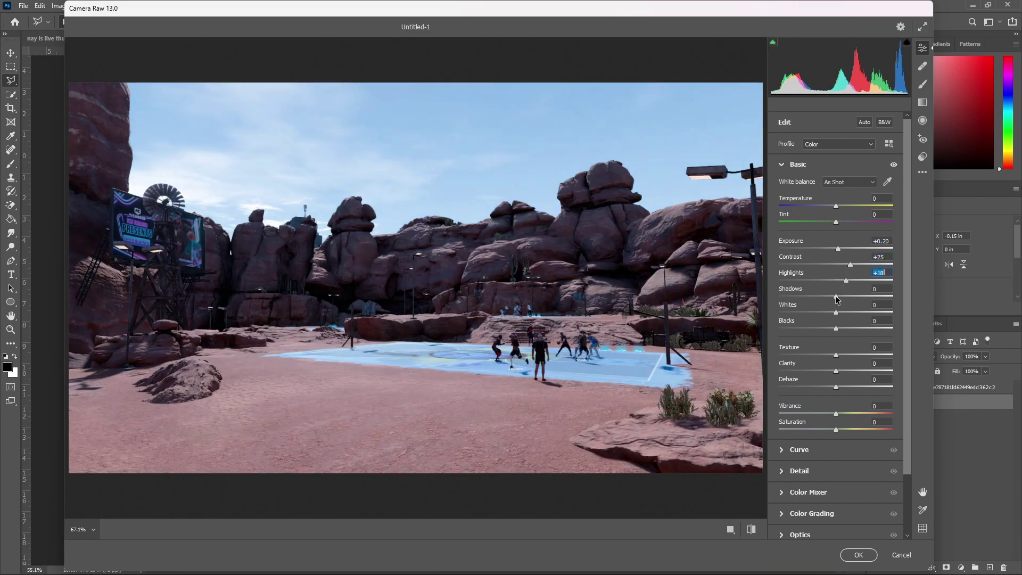
pyautogui.moveTo(840, 356); pyautogui.dragTo(847, 372)
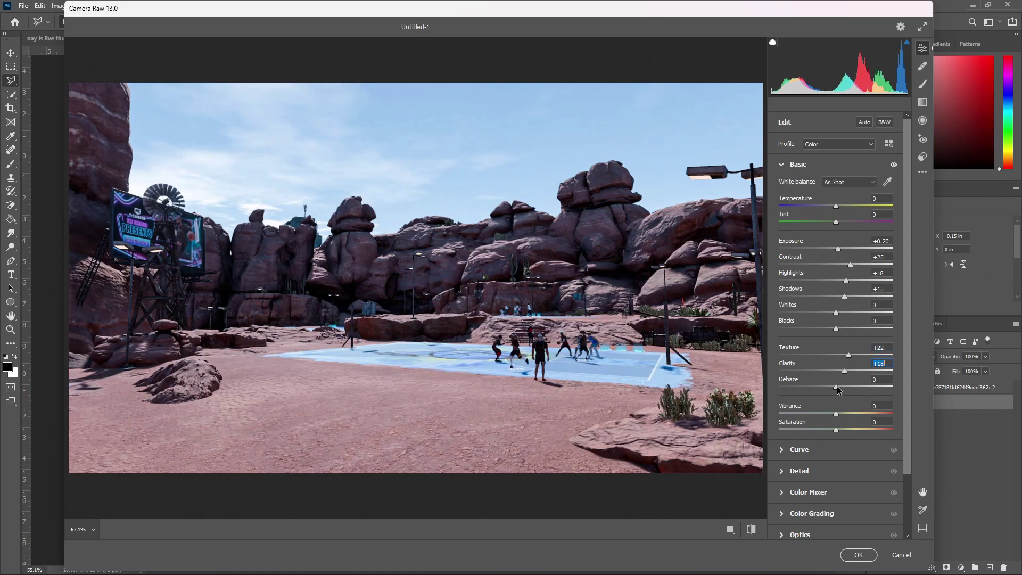
pyautogui.click(799, 450)
pyautogui.moveTo(814, 294)
pyautogui.mouseDown()
pyautogui.moveTo(815, 304)
pyautogui.moveTo(849, 257)
pyautogui.moveTo(878, 281)
pyautogui.mouseUp()
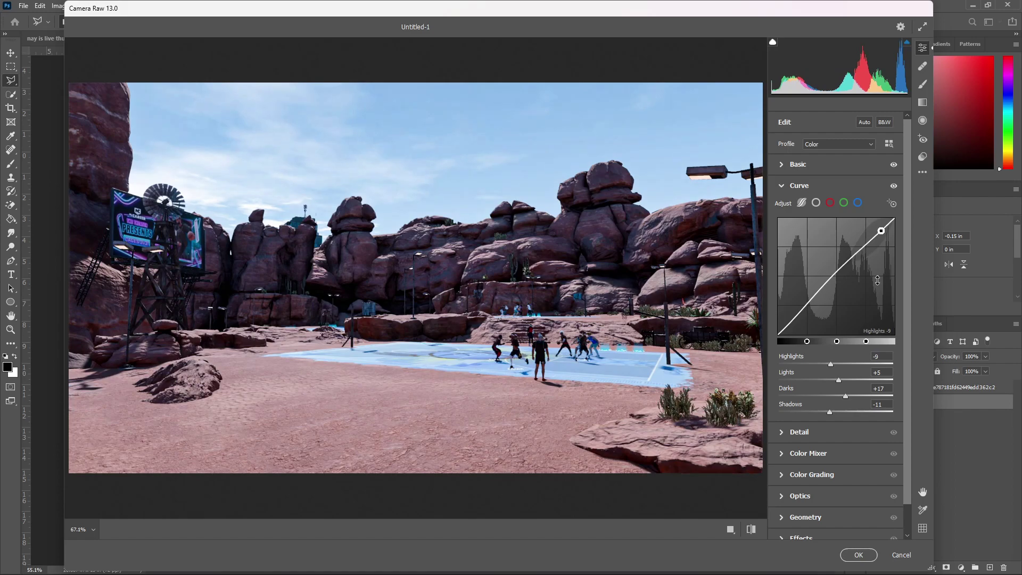
pyautogui.click(859, 555)
# Use Select Subject on the court image and delete the selection to cut away its sky.
pyautogui.click(125, 6)
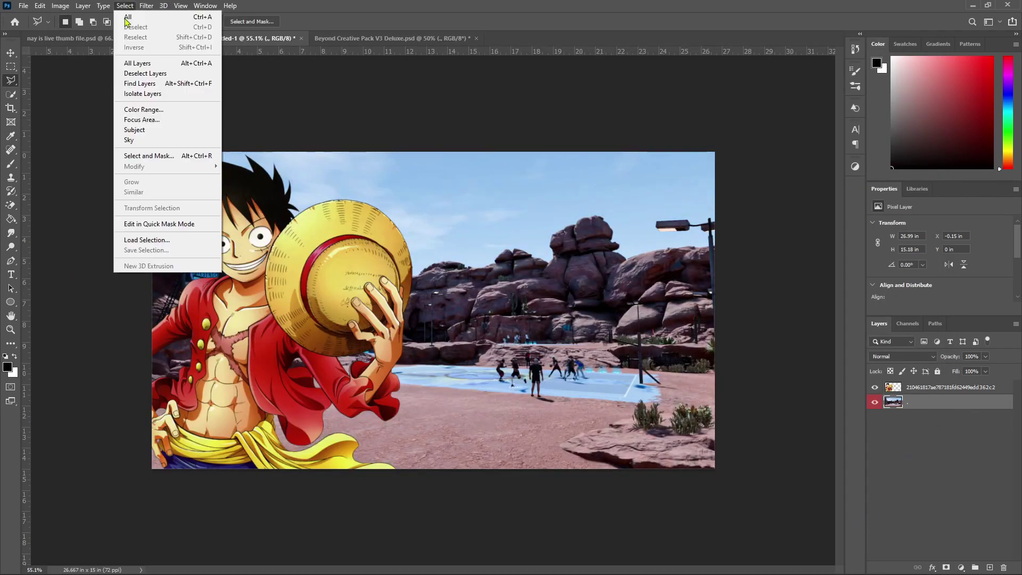
pyautogui.click(143, 140)
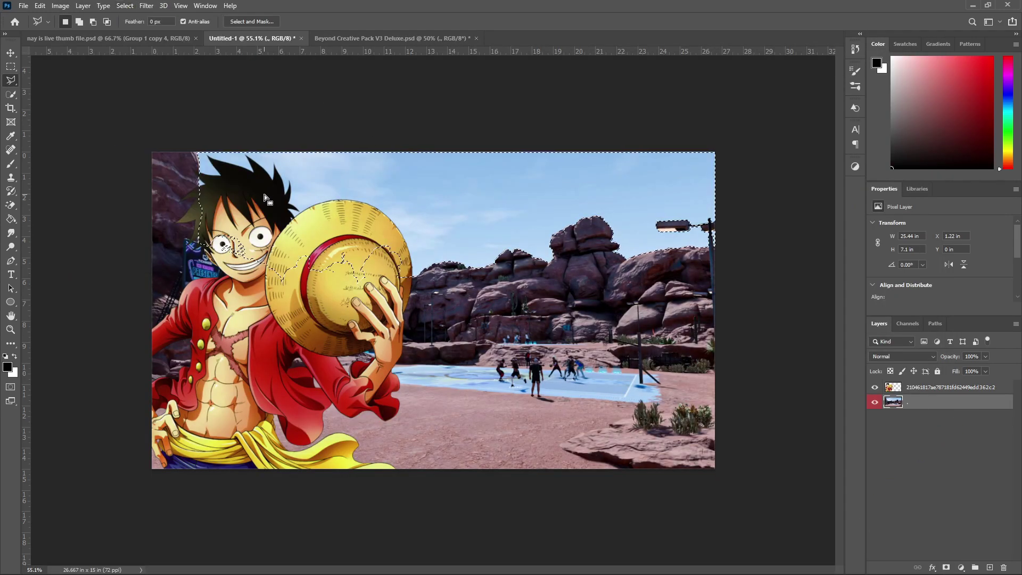
pyautogui.press('Delete')
# In the pack, hide the screenshots group and select sky image 2 from Sky Backgrounds.
pyautogui.click(389, 38)
pyautogui.click(935, 464)
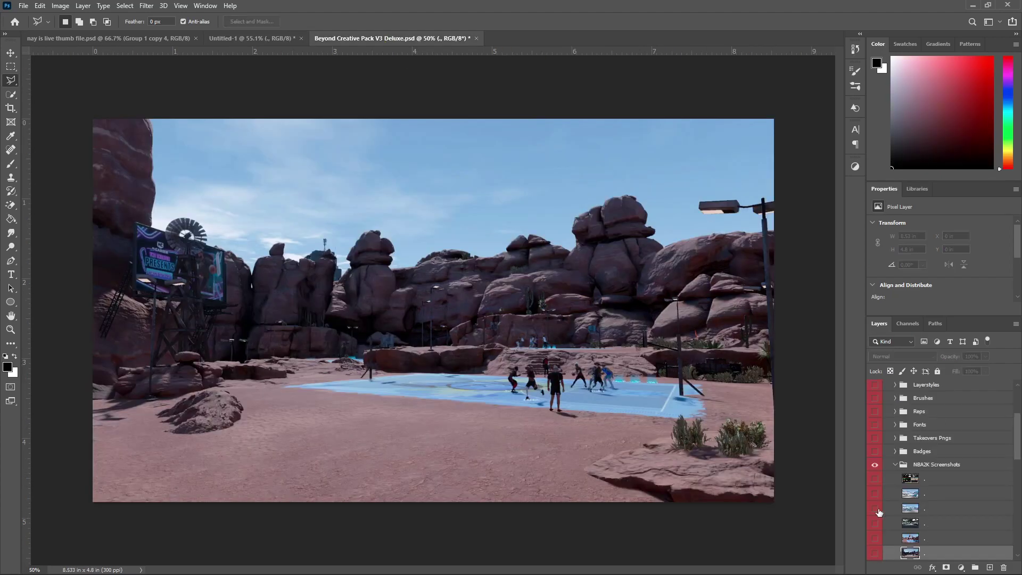
pyautogui.click(875, 465)
pyautogui.click(895, 476)
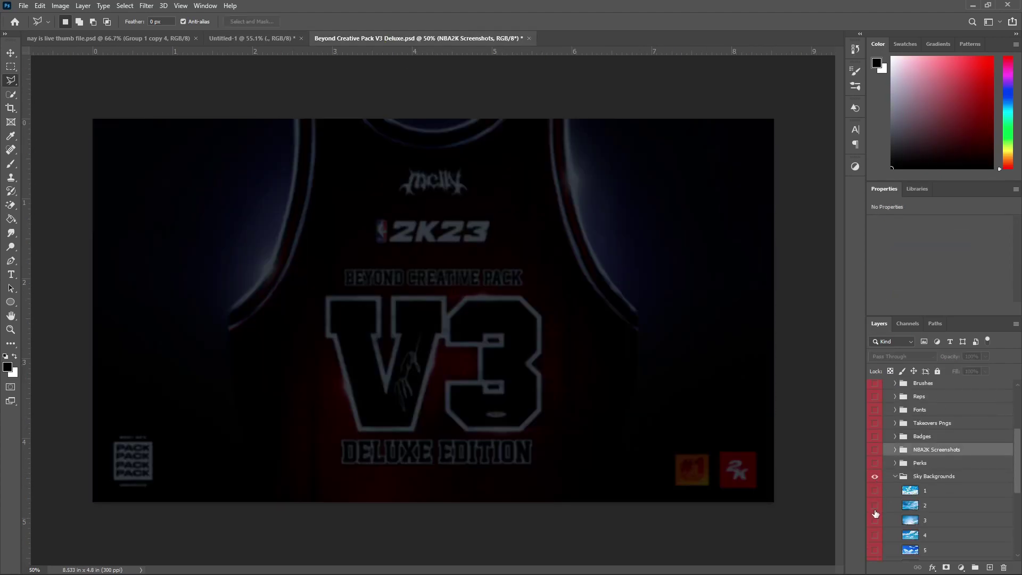
pyautogui.click(875, 520)
pyautogui.click(948, 509)
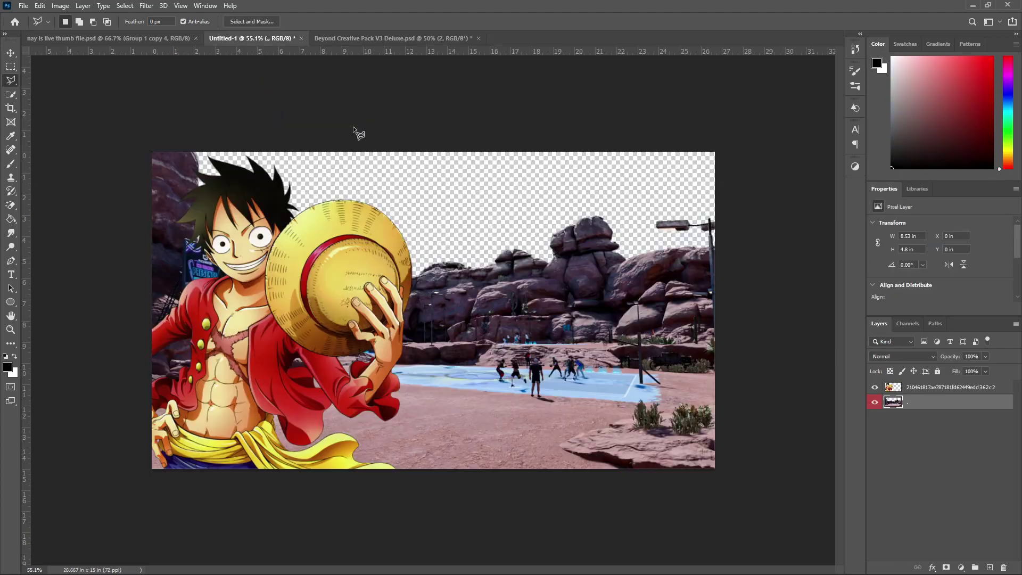
# Drag sky image 2 into Untitled-1 and enlarge it to cover the transparent top.
pyautogui.moveTo(948, 508); pyautogui.dragTo(353, 130)
pyautogui.hotkey('ctrl', 't')
pyautogui.moveTo(712, 449); pyautogui.dragTo(778, 486)
pyautogui.press('Return')
pyautogui.click(106, 38)
pyautogui.click(254, 38)
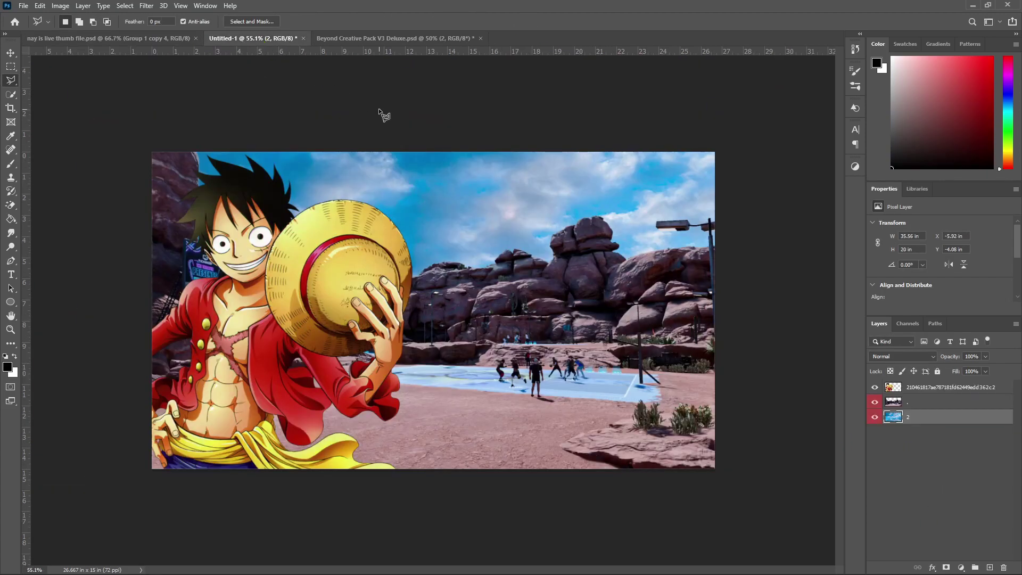
pyautogui.click(939, 406)
# Select the Luffy layer in Untitled-1 and look at its layer style settings.
pyautogui.rightClick(939, 408)
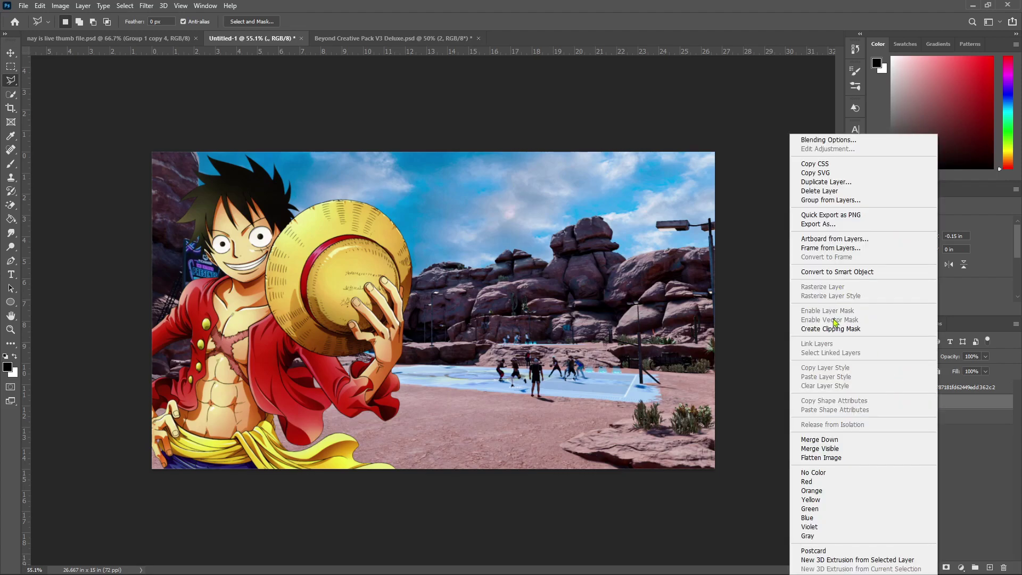
pyautogui.click(949, 388)
pyautogui.doubleClick(949, 388)
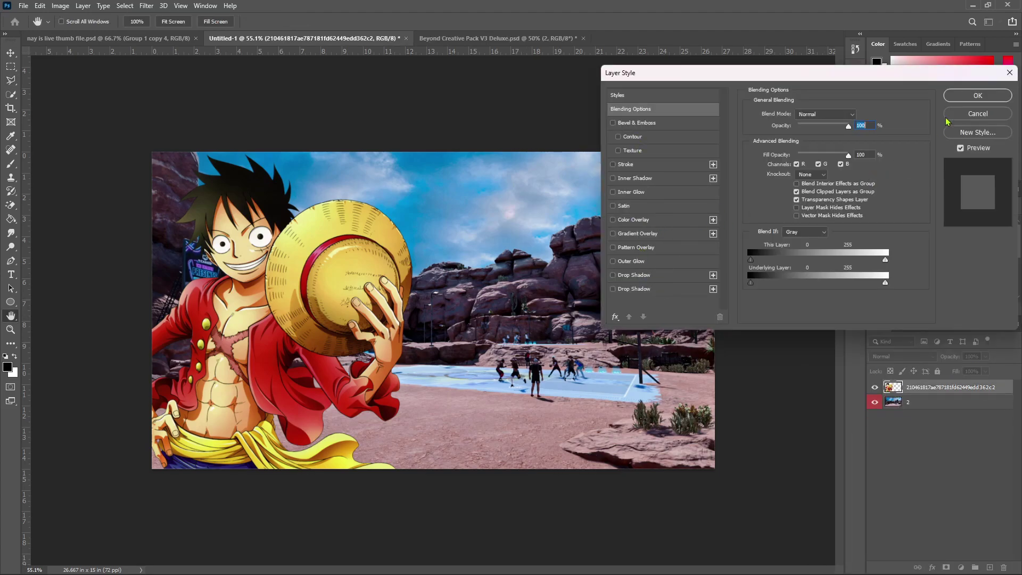
pyautogui.click(961, 115)
# In the finished thumbnail, show Group 1 and copy its Luffy layer's glow style.
pyautogui.click(875, 387)
pyautogui.click(875, 402)
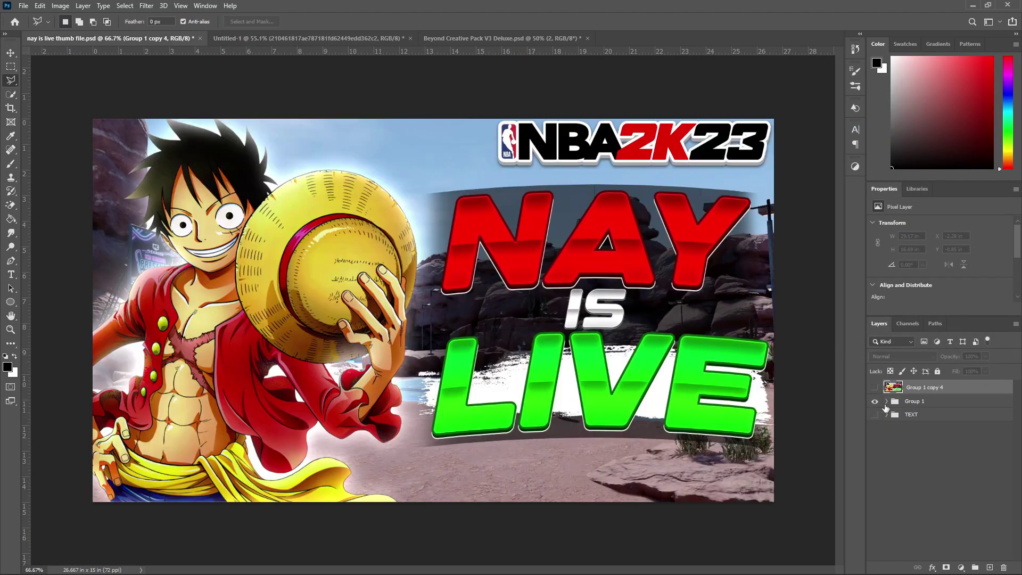
pyautogui.click(886, 402)
pyautogui.click(1000, 467)
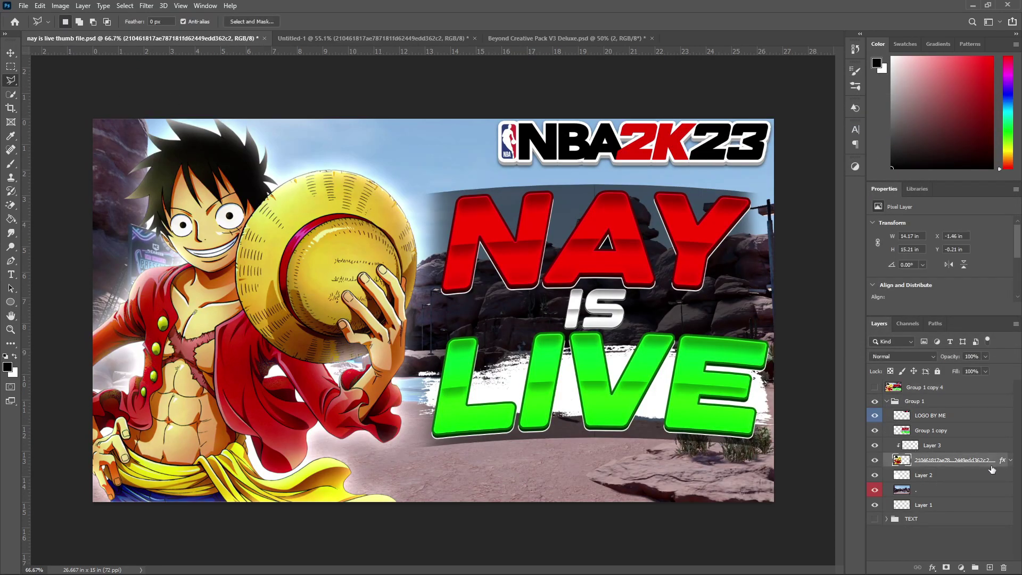
pyautogui.rightClick(990, 464)
pyautogui.press('Escape')
pyautogui.click(887, 402)
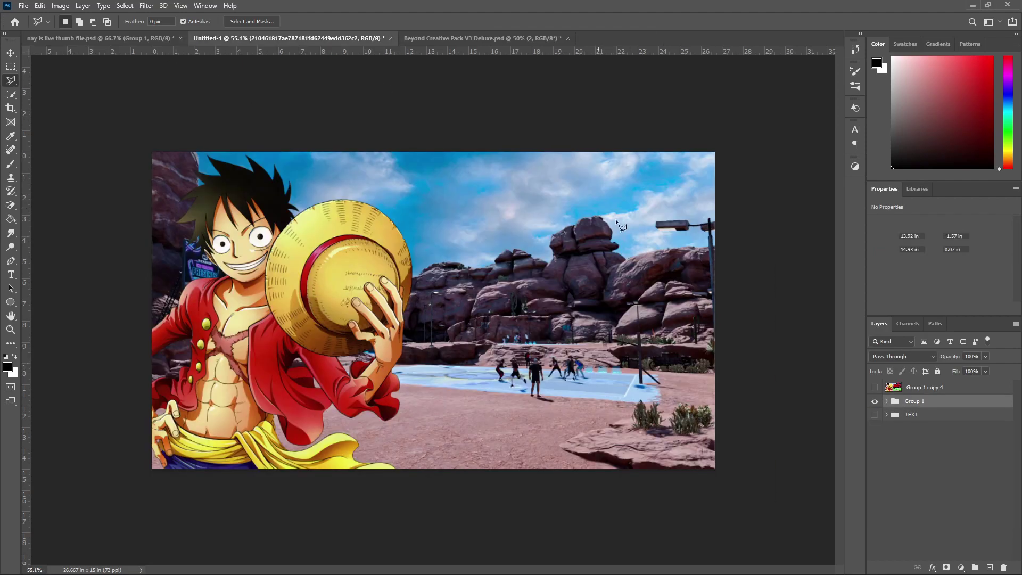
# Paste the glow style onto Untitled-1's Luffy layer and review its Inner and Outer Glow.
pyautogui.hotkey('ctrl', 'Tab')
pyautogui.rightClick(959, 389)
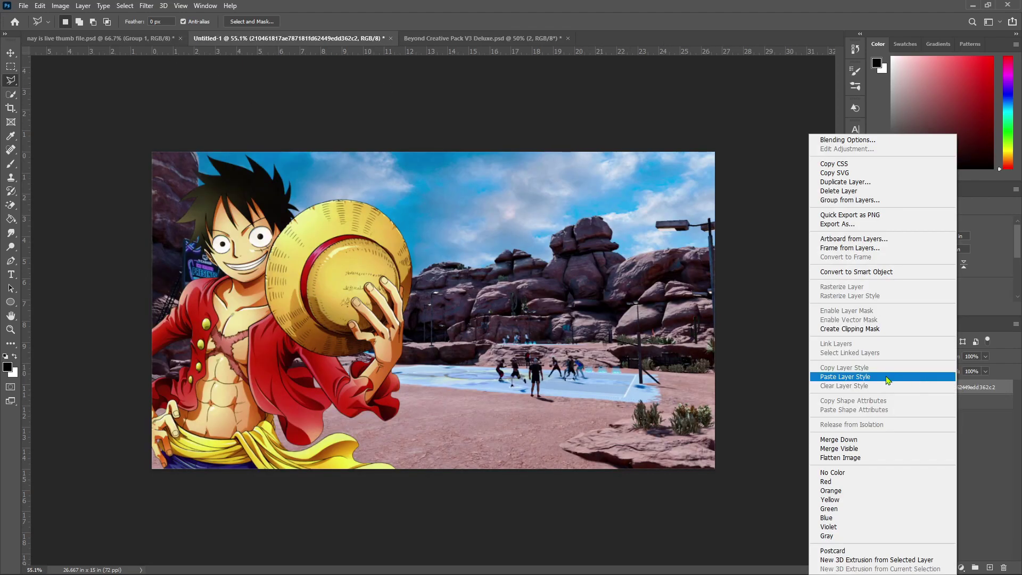
pyautogui.click(906, 372)
pyautogui.doubleClick(994, 398)
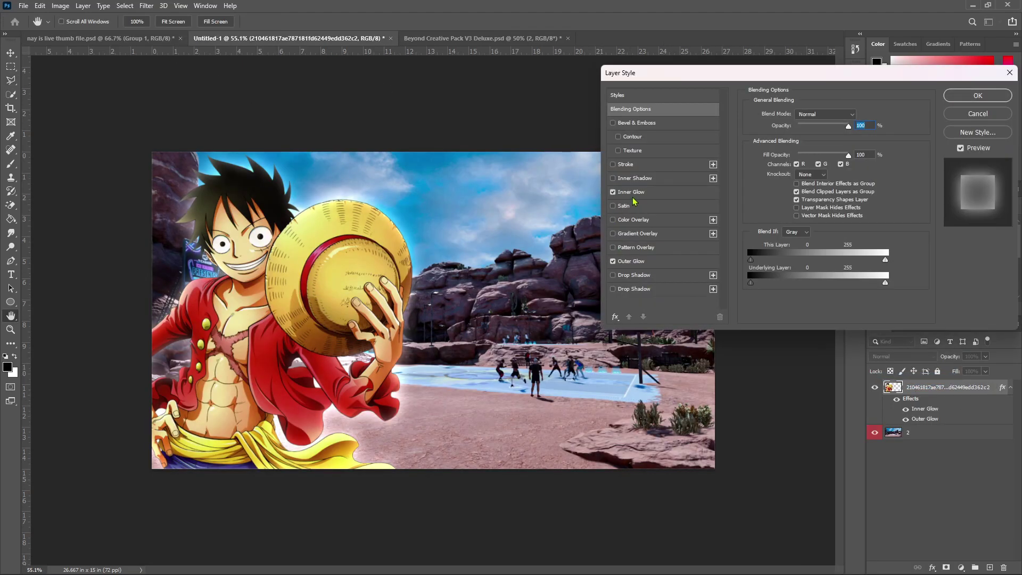
pyautogui.click(673, 195)
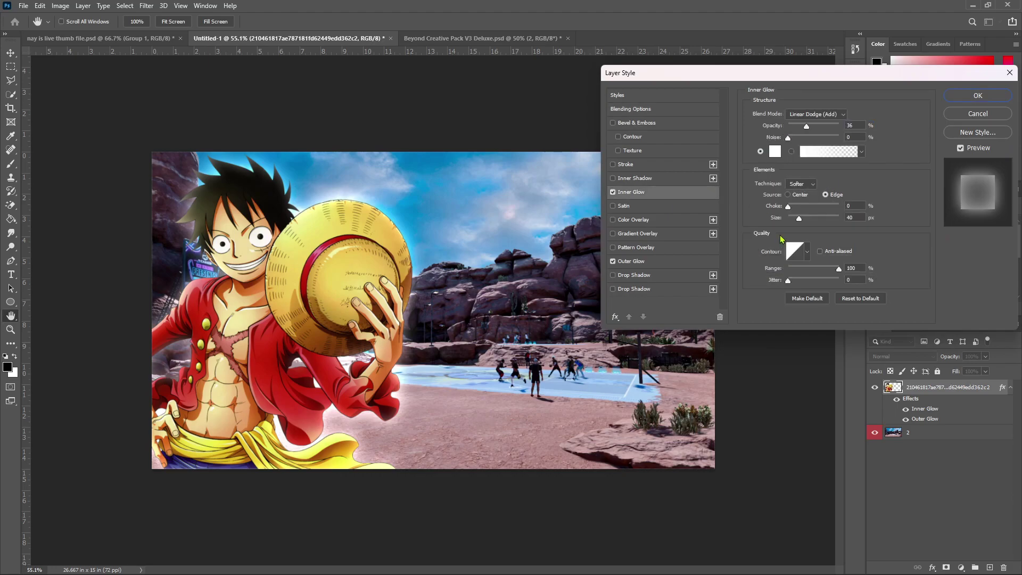
pyautogui.click(682, 262)
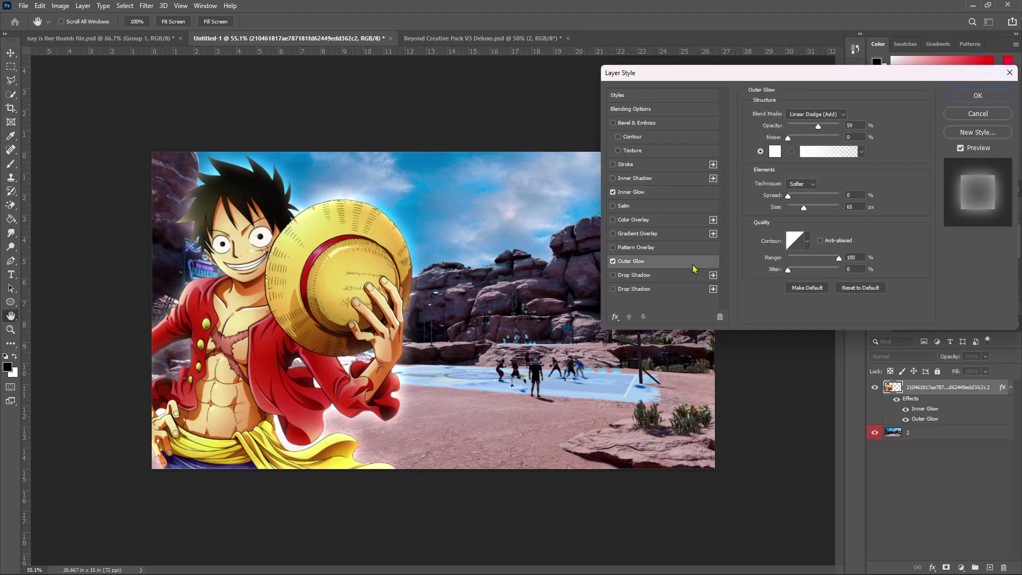
pyautogui.click(974, 99)
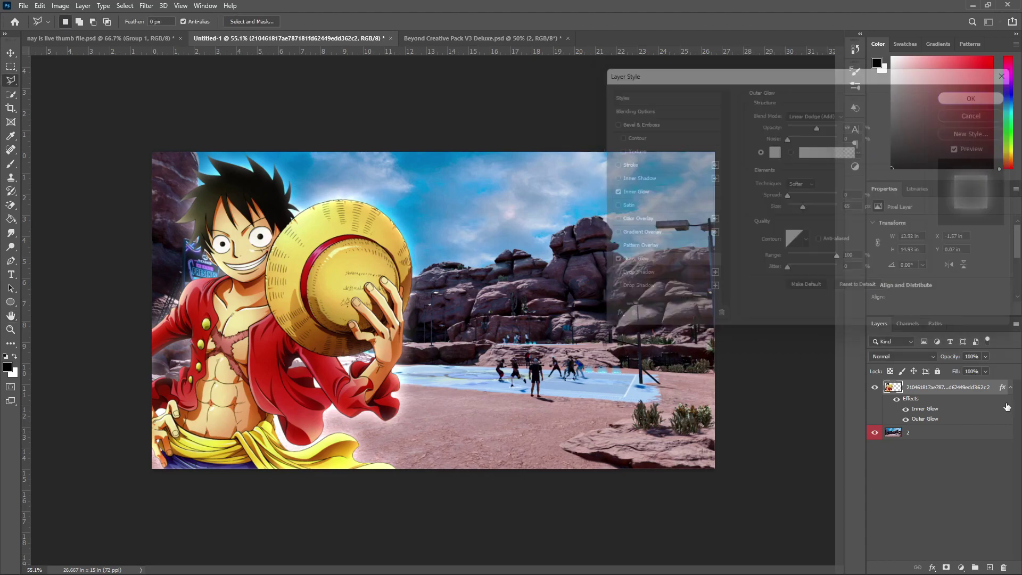
# Add a new empty layer below Luffy and set up a large soft brush.
pyautogui.click(1011, 389)
pyautogui.keyDown('ctrl'); pyautogui.click(988, 567); pyautogui.keyUp('ctrl')
pyautogui.press('b')
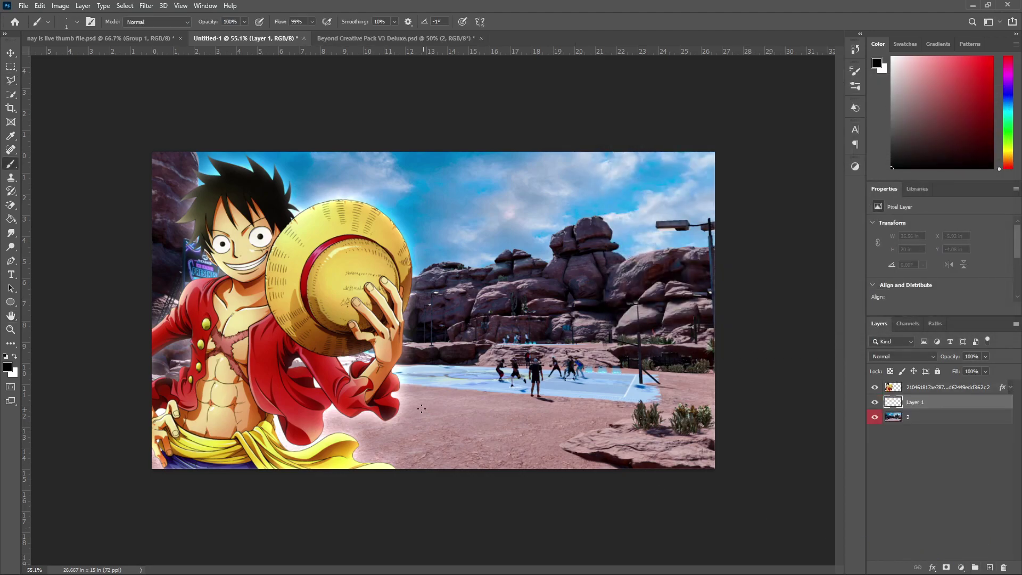
pyautogui.moveTo(171, 292); pyautogui.dragTo(254, 362)
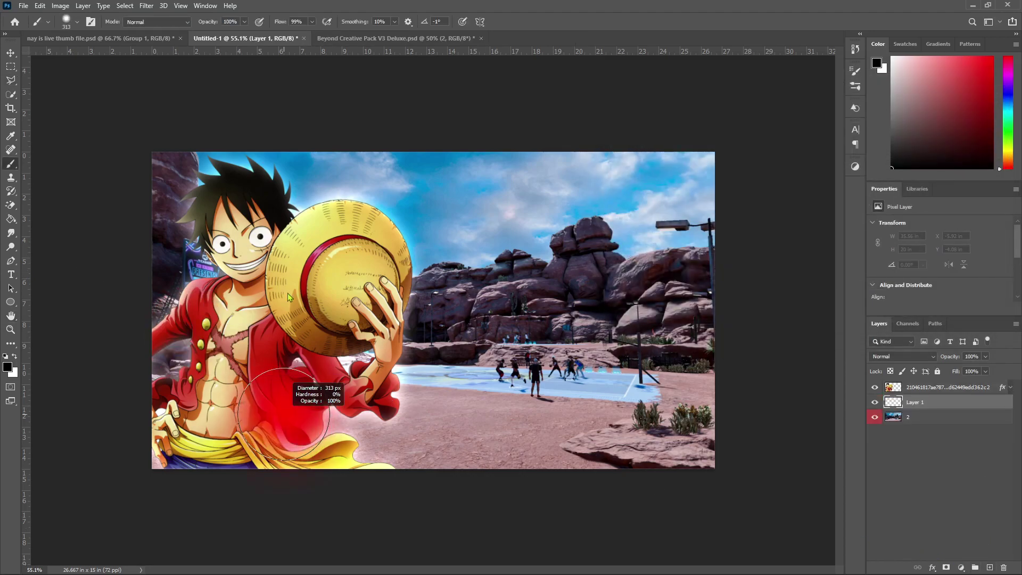
# Paint a soft white glow behind Luffy and add a new layer clipped to Luffy.
pyautogui.press('x')
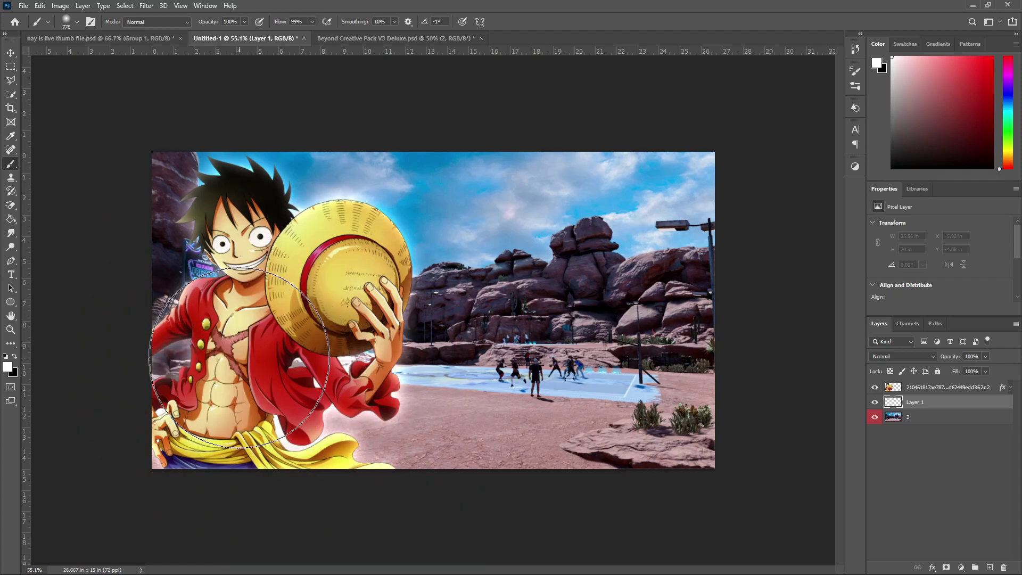
pyautogui.moveTo(170, 255); pyautogui.dragTo(176, 426)
pyautogui.click(931, 393)
pyautogui.click(990, 568)
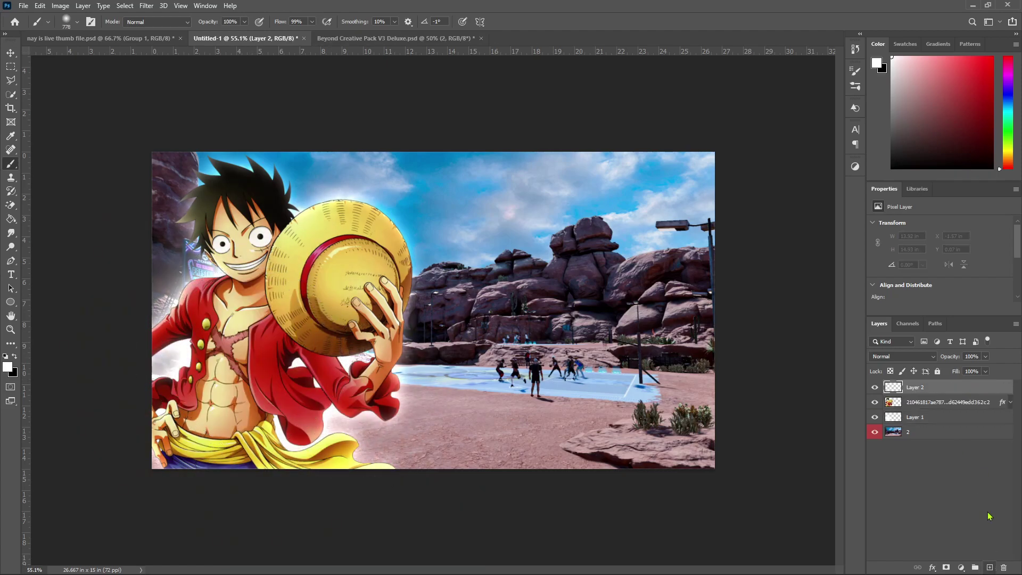
pyautogui.hotkey('ctrl', 'alt', 'g')
# Paint white highlights along Luffy's hat, arm and left side, then refine them with the eraser.
pyautogui.moveTo(426, 378); pyautogui.dragTo(341, 378)
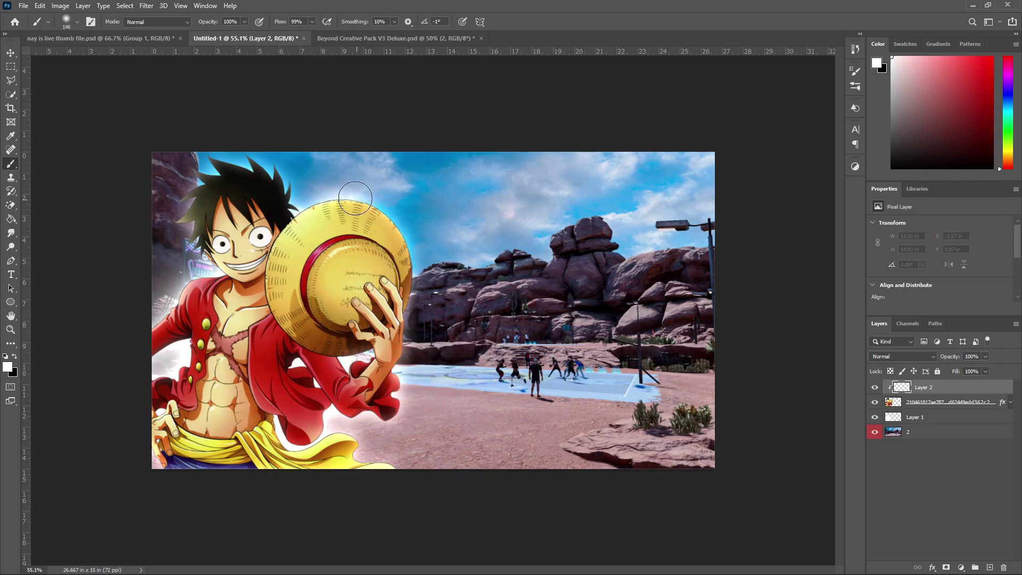
pyautogui.moveTo(393, 205)
pyautogui.mouseDown()
pyautogui.moveTo(357, 429)
pyautogui.moveTo(336, 429)
pyautogui.moveTo(366, 440)
pyautogui.moveTo(376, 464)
pyautogui.mouseUp()
pyautogui.moveTo(317, 176); pyautogui.dragTo(352, 177)
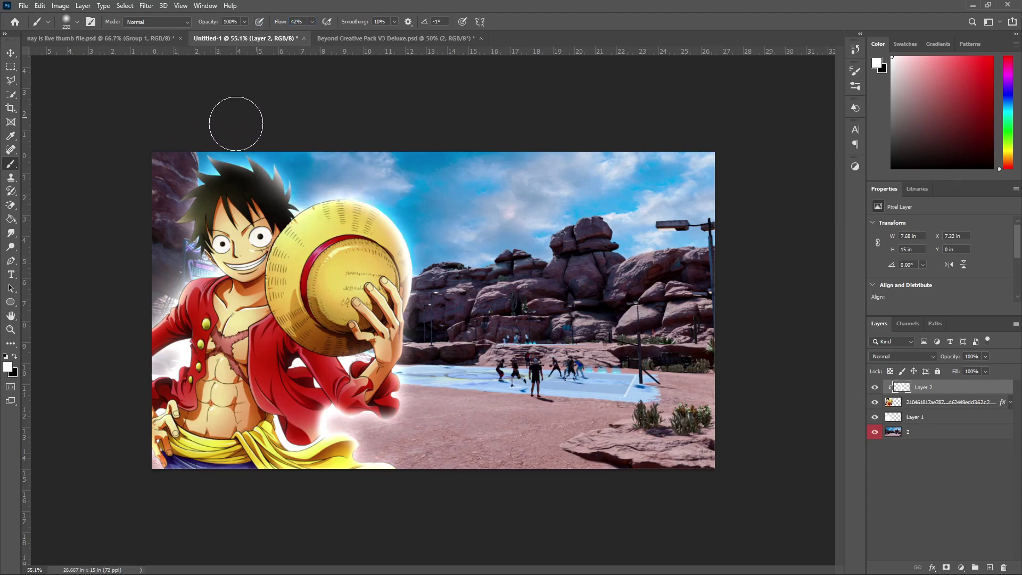
pyautogui.press(']')
pyautogui.moveTo(134, 233); pyautogui.dragTo(89, 316)
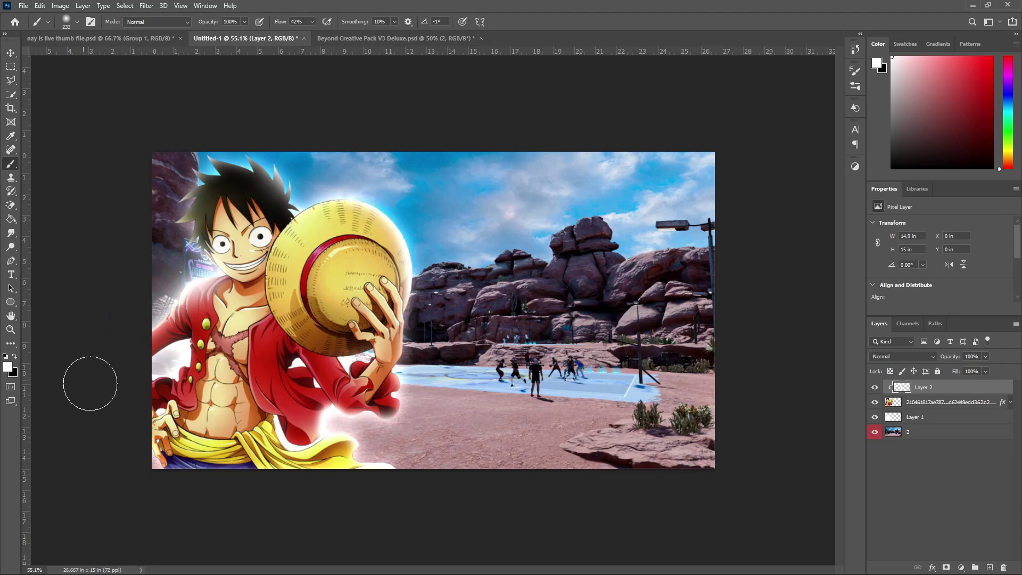
pyautogui.press('e')
pyautogui.hotkey('shift', 'e')
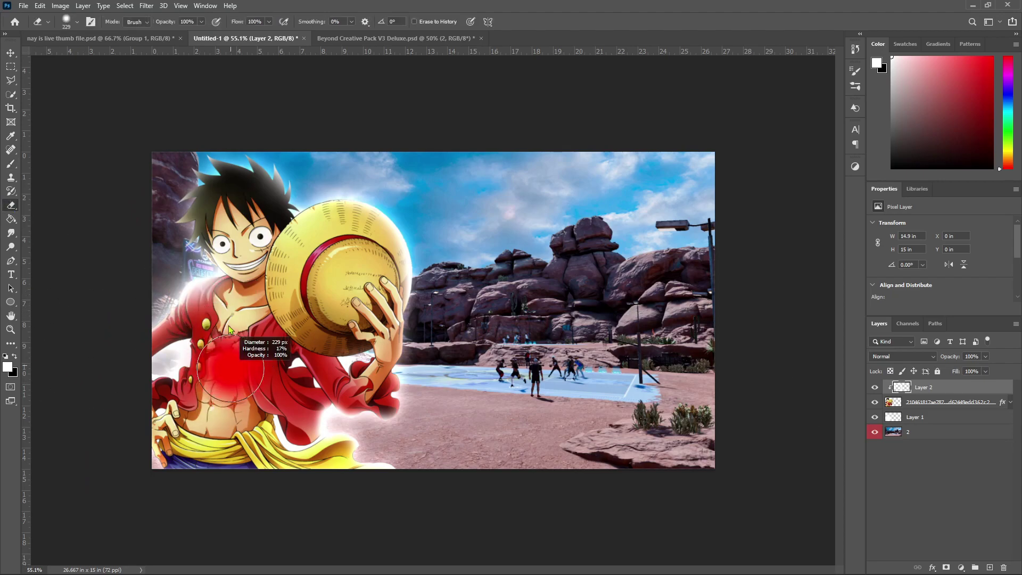
pyautogui.moveTo(230, 367); pyautogui.dragTo(208, 368)
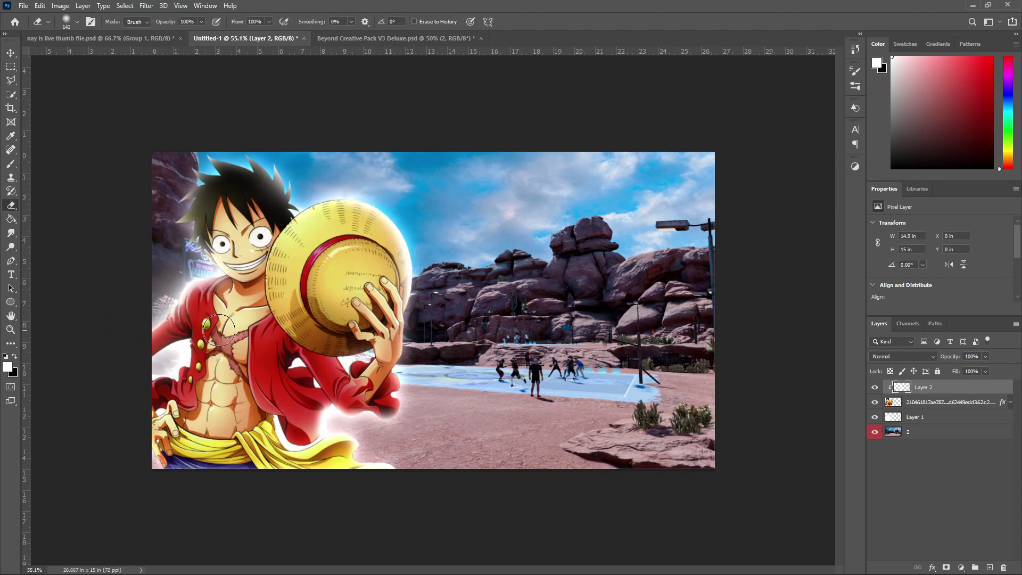
# Set the highlight layer to Lighten blend mode at 62% opacity.
pyautogui.click(927, 359)
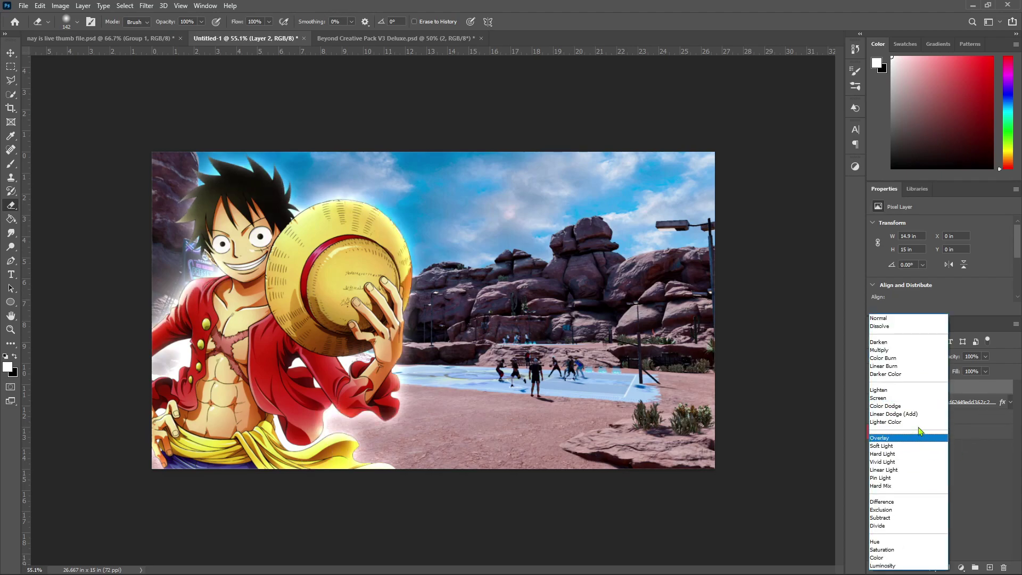
pyautogui.click(878, 390)
pyautogui.moveTo(953, 356); pyautogui.dragTo(937, 356)
pyautogui.press('v')
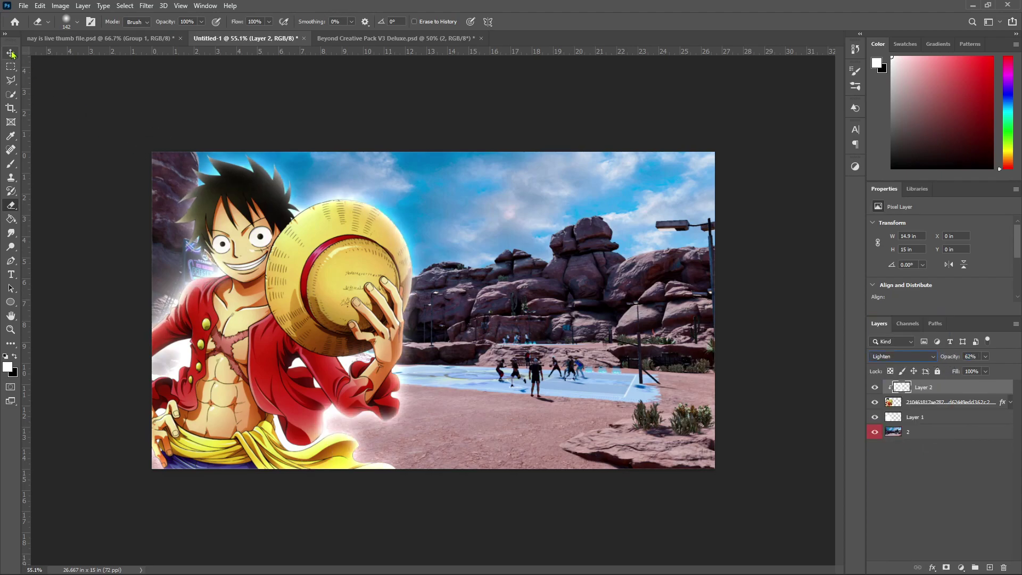
pyautogui.scroll(2, 465, 420)
# Grade Luffy in Camera Raw with exposure +0.10, clarity +21, dehaze +16 and darker curve shadows.
pyautogui.click(951, 402)
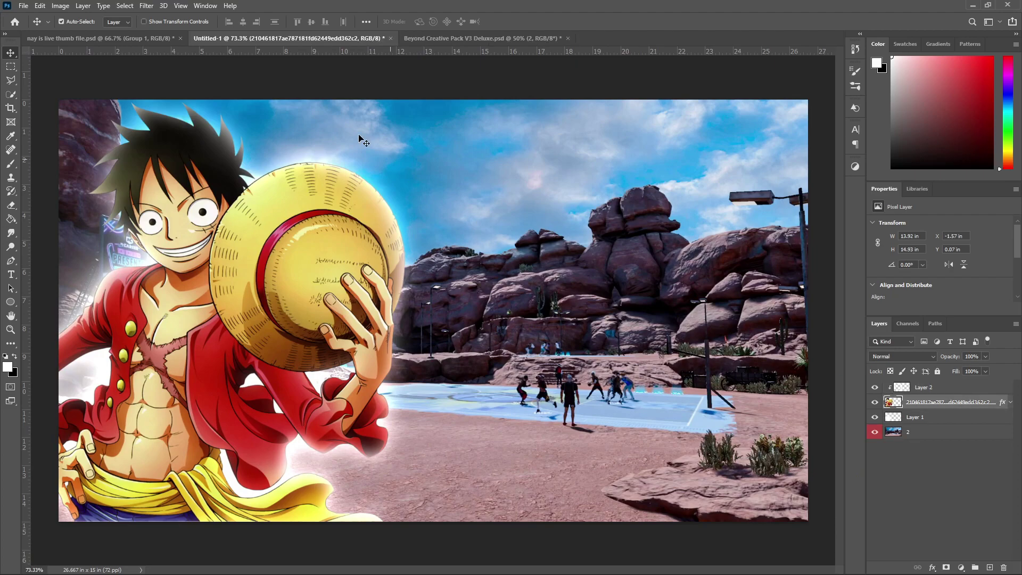
pyautogui.click(146, 6)
pyautogui.click(176, 87)
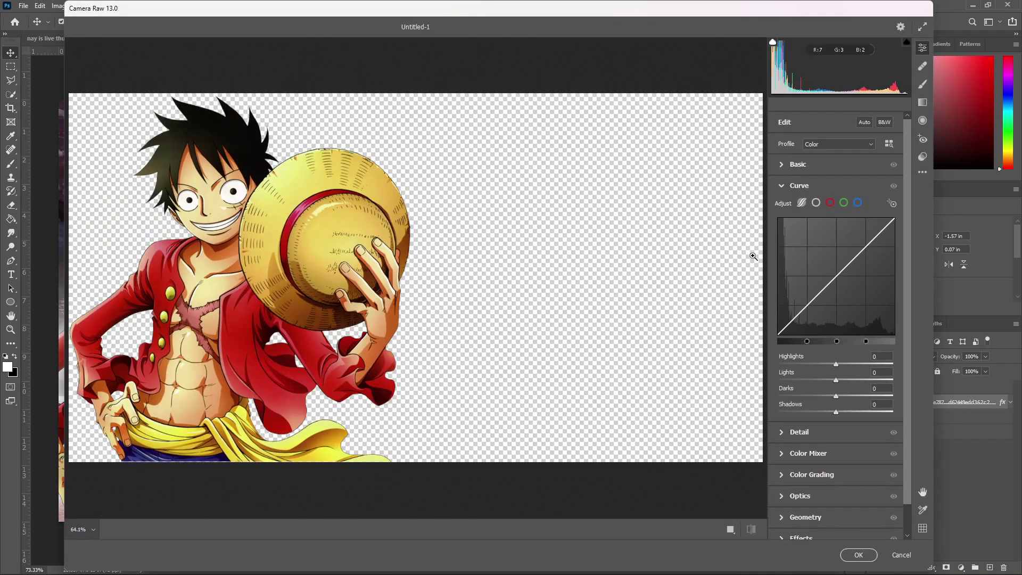
pyautogui.click(799, 164)
pyautogui.moveTo(836, 248); pyautogui.dragTo(845, 387)
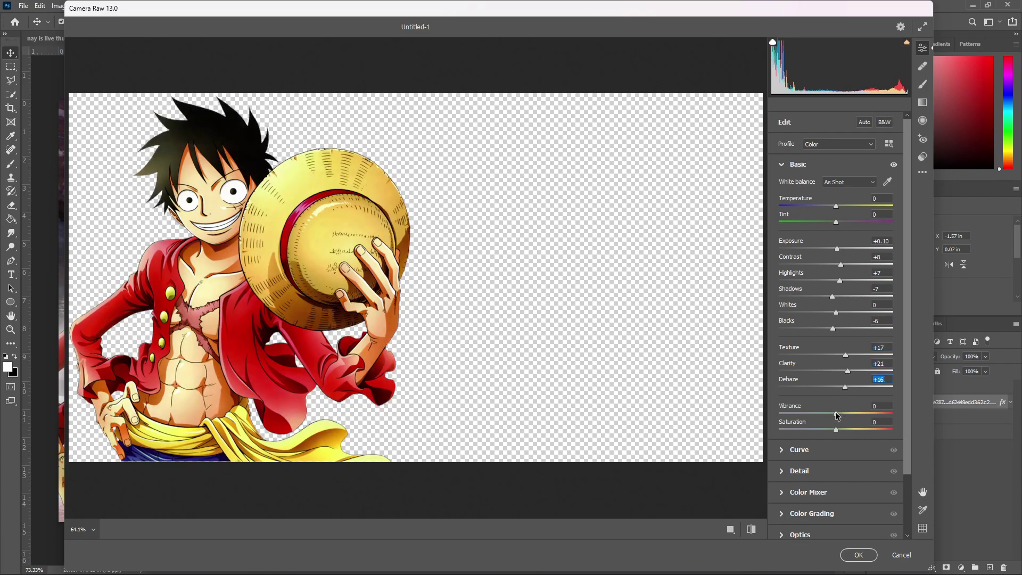
pyautogui.click(789, 452)
pyautogui.moveTo(812, 298); pyautogui.dragTo(812, 292)
pyautogui.moveTo(856, 256); pyautogui.dragTo(867, 295)
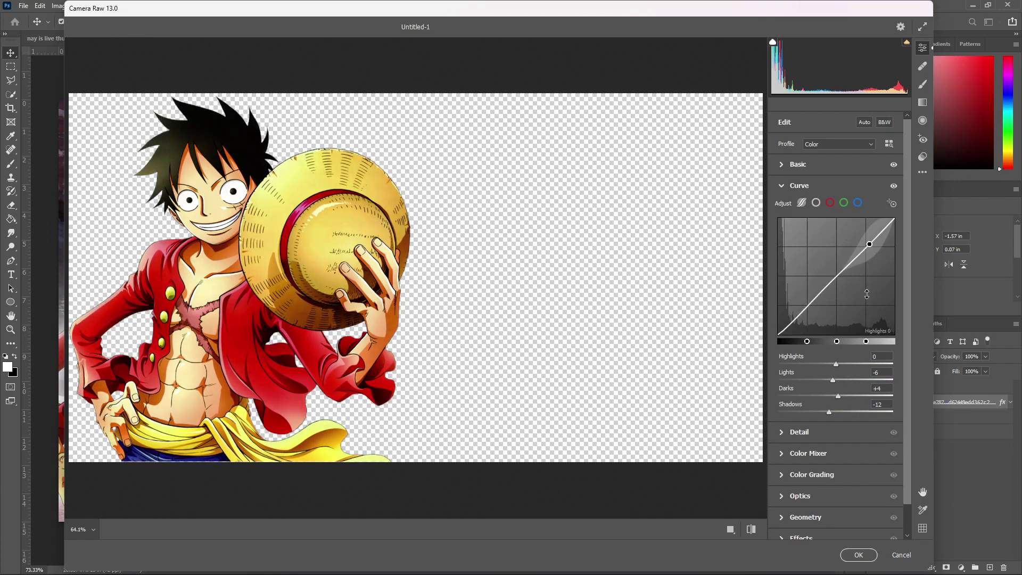
pyautogui.click(859, 554)
# On the thumbnail, type NAY in a bold italic Designer font on the right side.
pyautogui.click(133, 38)
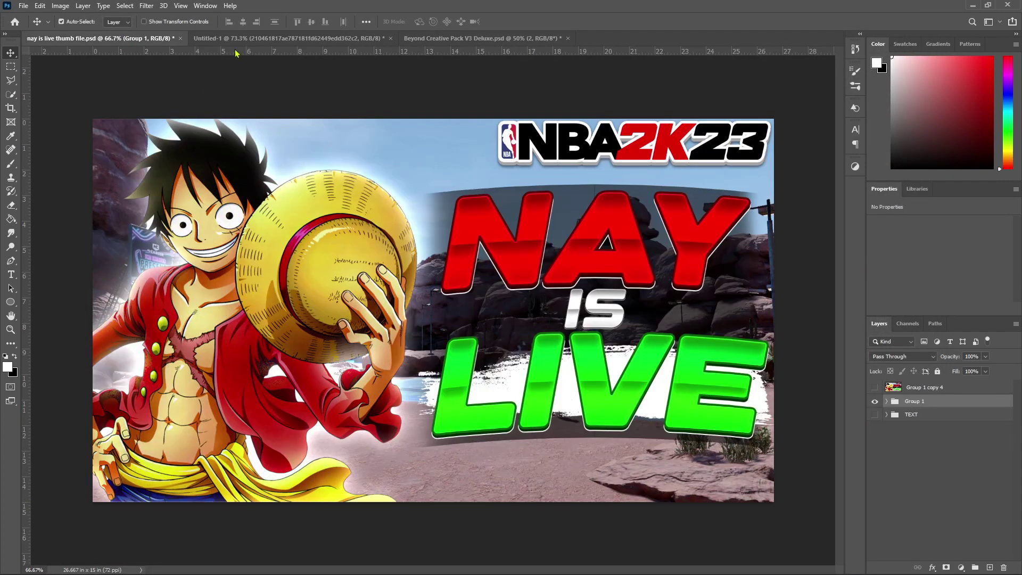
pyautogui.click(262, 39)
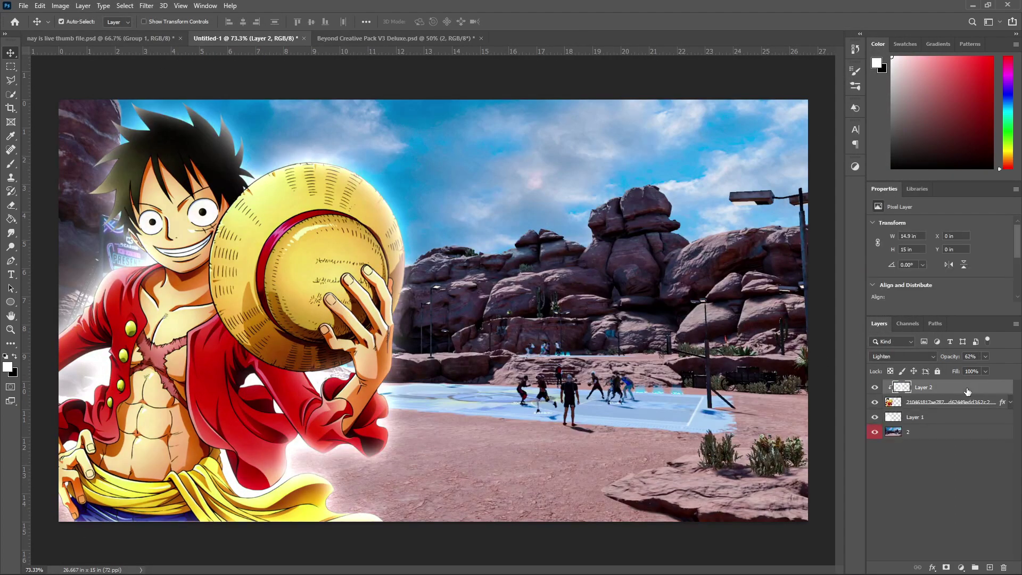
pyautogui.press('t')
pyautogui.click(387, 288)
pyautogui.click(153, 21)
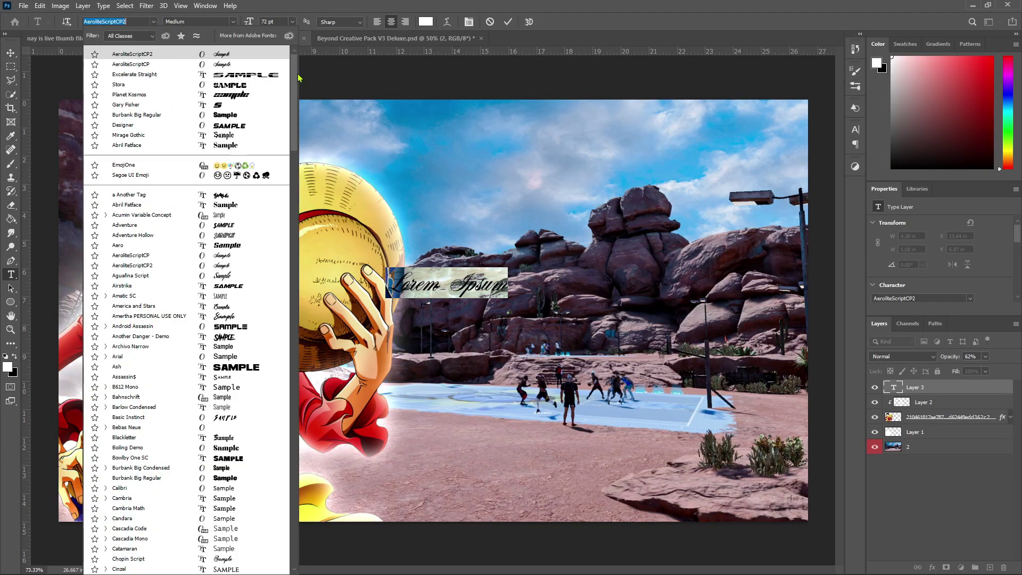
pyautogui.click(269, 134)
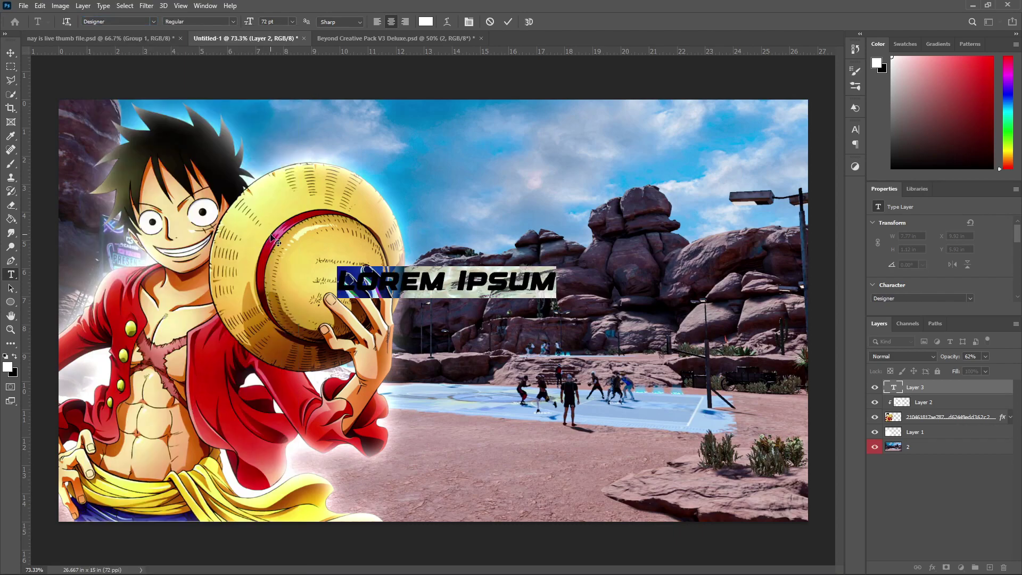
pyautogui.write('NAY')
pyautogui.click(508, 22)
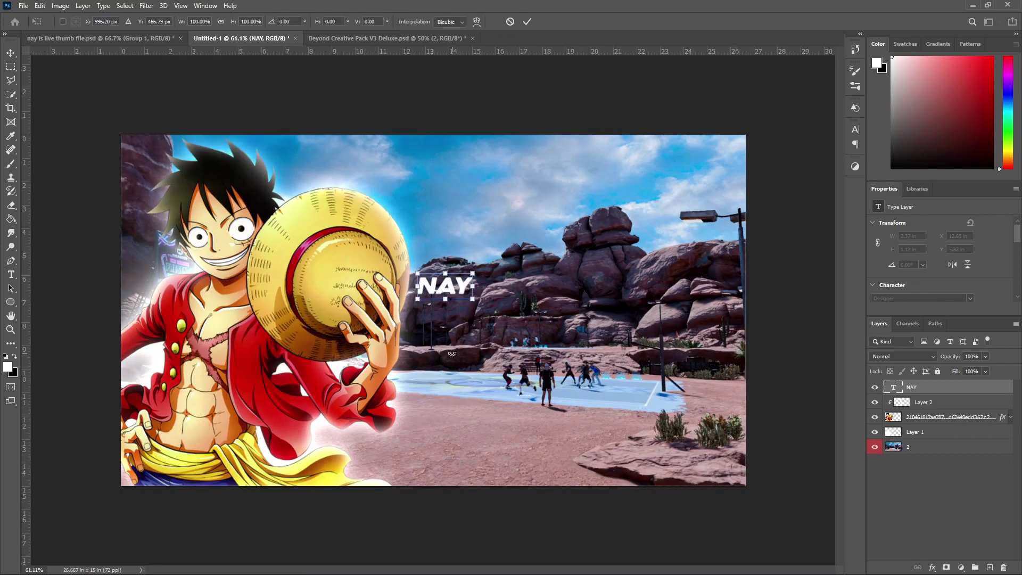
# Scale and position NAY large across the right half of the thumbnail.
pyautogui.hotkey('ctrl', 't')
pyautogui.moveTo(469, 213); pyautogui.dragTo(624, 263)
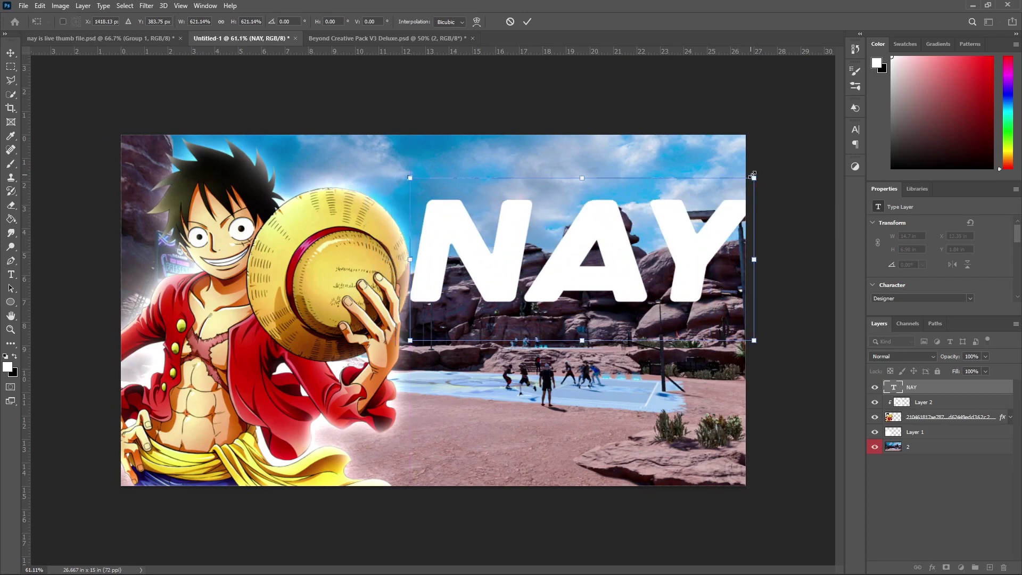
pyautogui.moveTo(594, 181); pyautogui.dragTo(595, 189)
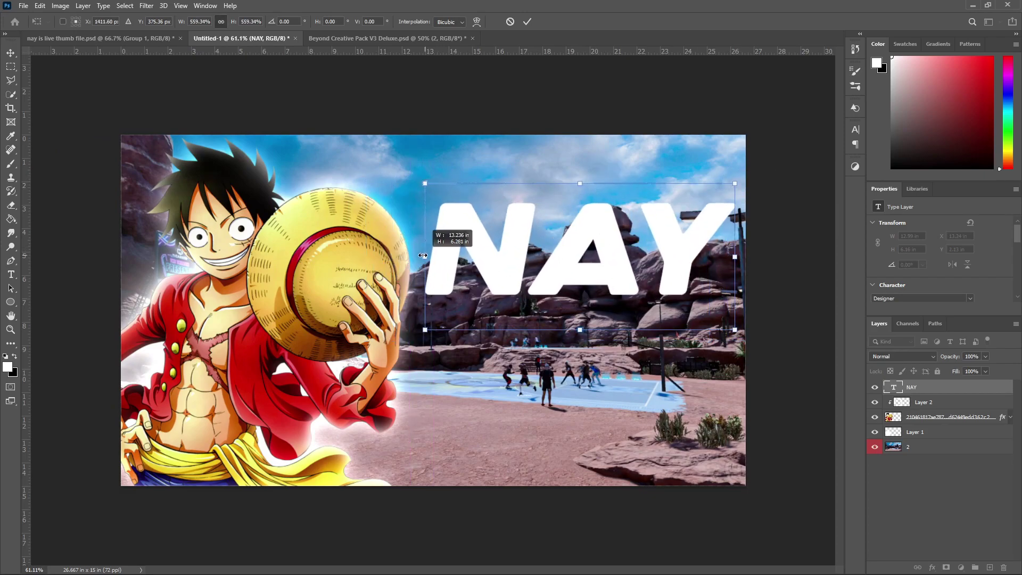
pyautogui.moveTo(422, 261); pyautogui.dragTo(410, 257)
pyautogui.moveTo(550, 233); pyautogui.dragTo(556, 234)
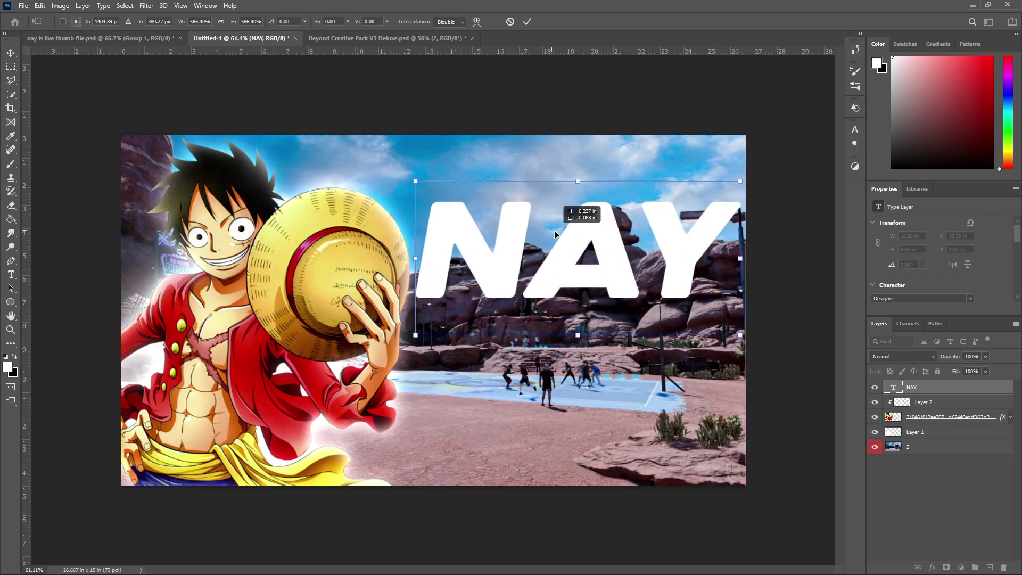
pyautogui.click(527, 21)
# Add the word IS and enlarge it beneath NAY.
pyautogui.press('t')
pyautogui.click(489, 403)
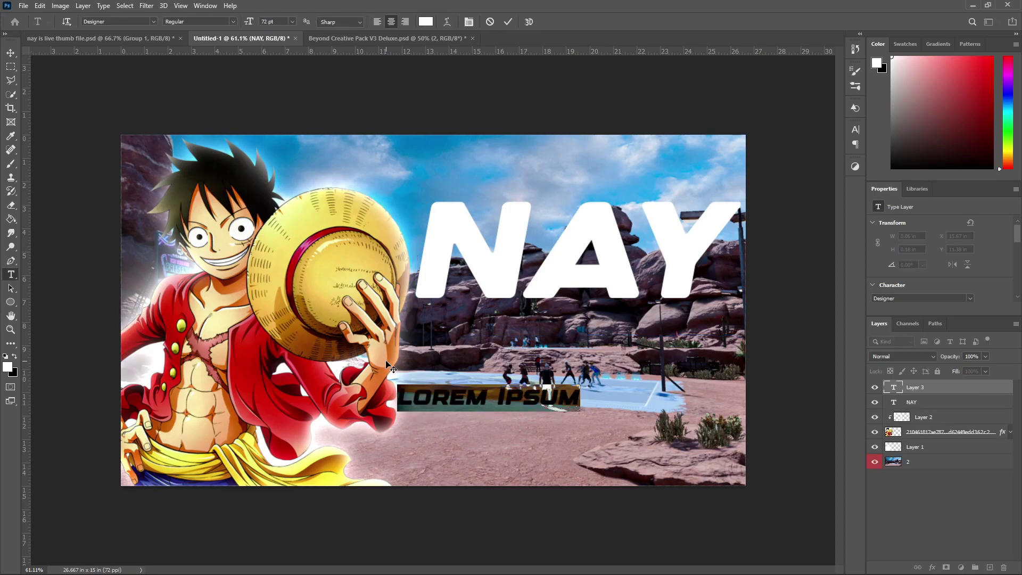
pyautogui.write('IS')
pyautogui.click(508, 22)
pyautogui.hotkey('ctrl', 't')
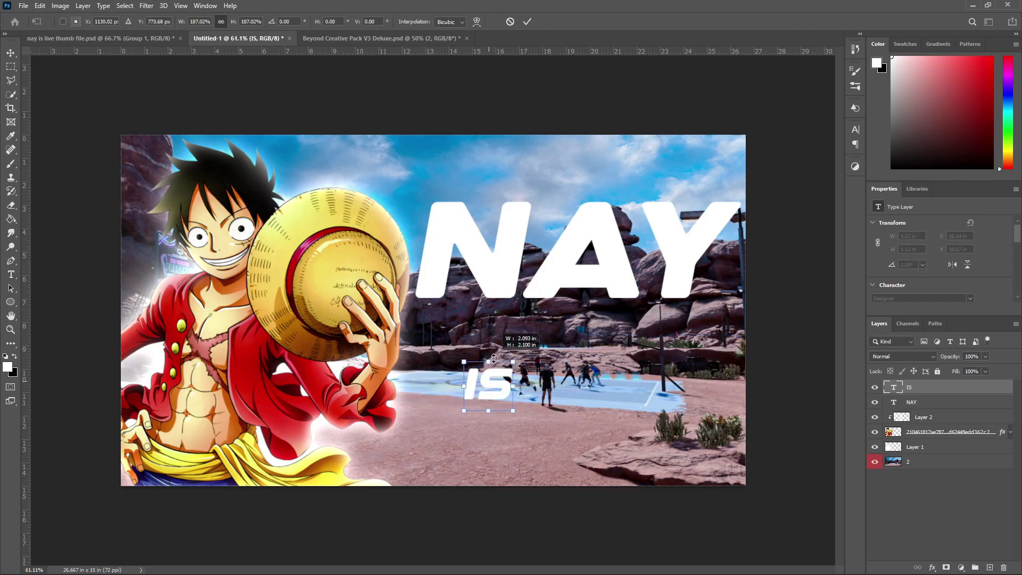
pyautogui.moveTo(501, 388)
pyautogui.mouseDown()
pyautogui.moveTo(540, 333)
pyautogui.moveTo(577, 342)
pyautogui.mouseUp()
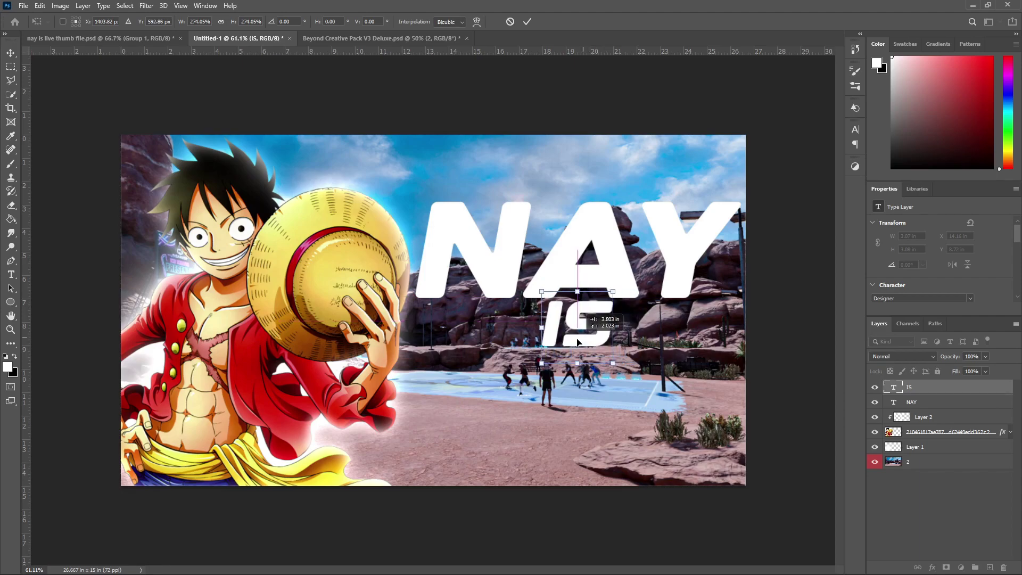
pyautogui.click(527, 22)
# Type the word LIVE as a new text line below IS.
pyautogui.click(88, 38)
pyautogui.click(238, 38)
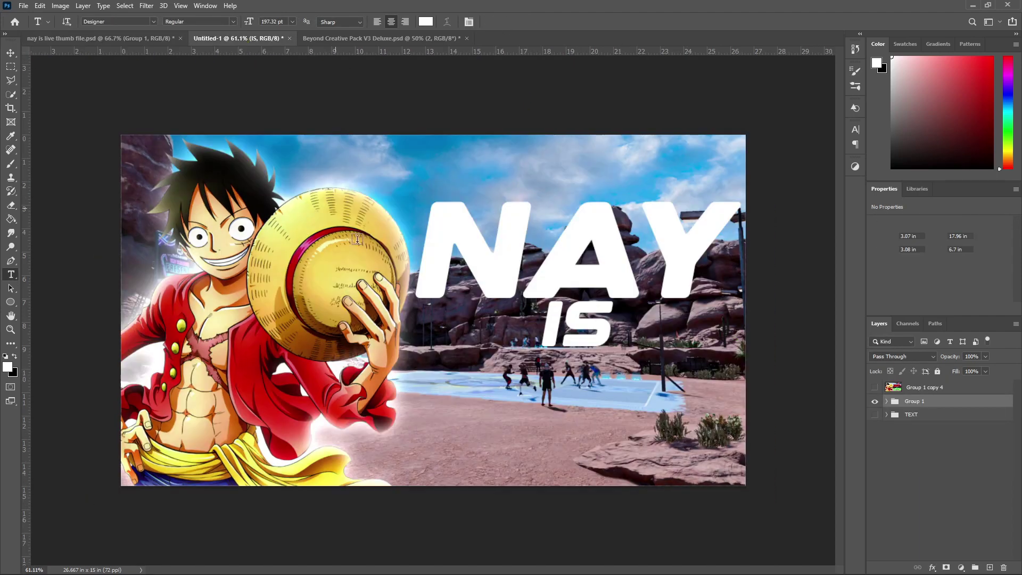
pyautogui.click(447, 421)
pyautogui.write('LIVE')
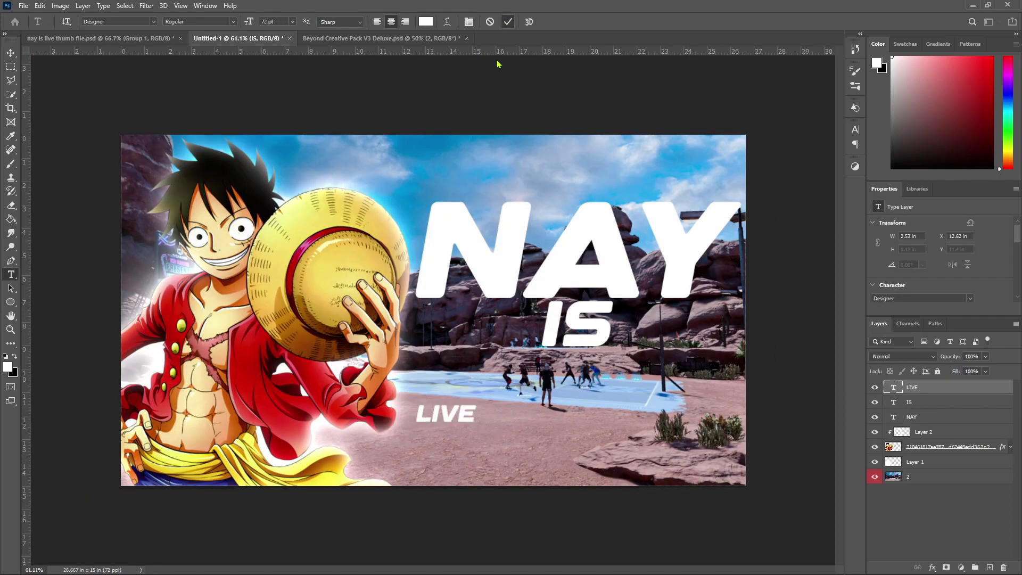
pyautogui.hotkey('ctrl', 'Return')
# Enlarge LIVE and fit it under IS at the bottom right.
pyautogui.hotkey('ctrl', 't')
pyautogui.moveTo(475, 405); pyautogui.dragTo(548, 330)
pyautogui.moveTo(511, 373); pyautogui.dragTo(582, 362)
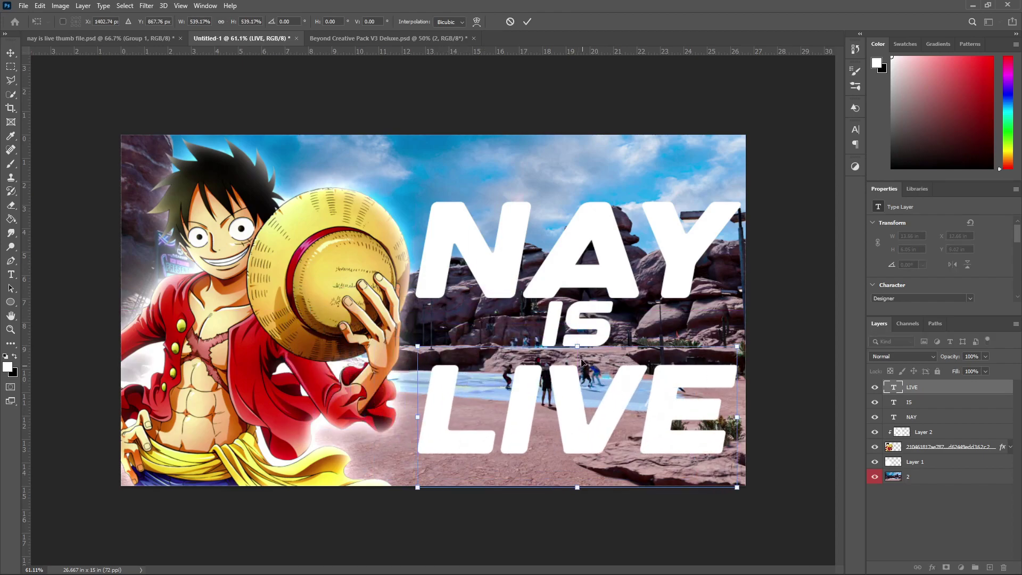
pyautogui.moveTo(737, 487); pyautogui.dragTo(748, 490)
pyautogui.moveTo(546, 414); pyautogui.dragTo(549, 419)
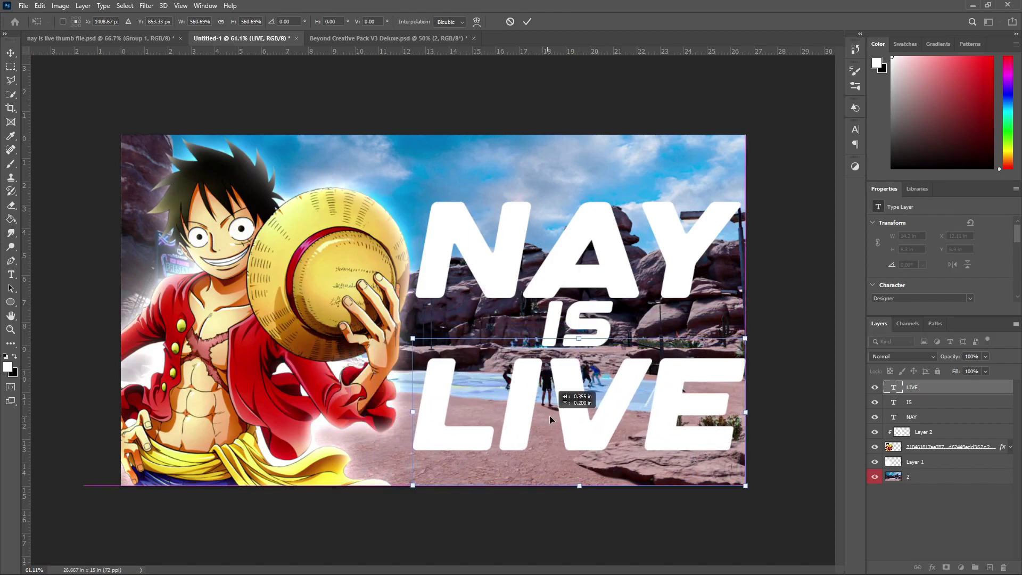
pyautogui.press('Return')
# Shift the NAY, IS, LIVE headline together slightly, then select the NAY layer.
pyautogui.keyDown('shift'); pyautogui.click(885, 416); pyautogui.keyUp('shift')
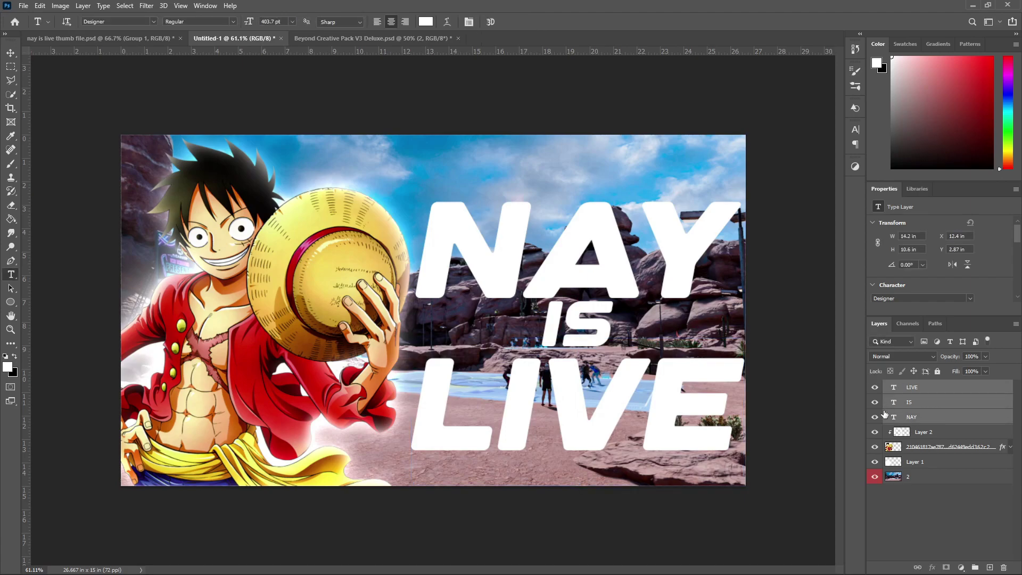
pyautogui.hotkey('ctrl', 't')
pyautogui.moveTo(625, 364); pyautogui.dragTo(627, 365)
pyautogui.click(528, 21)
pyautogui.click(953, 417)
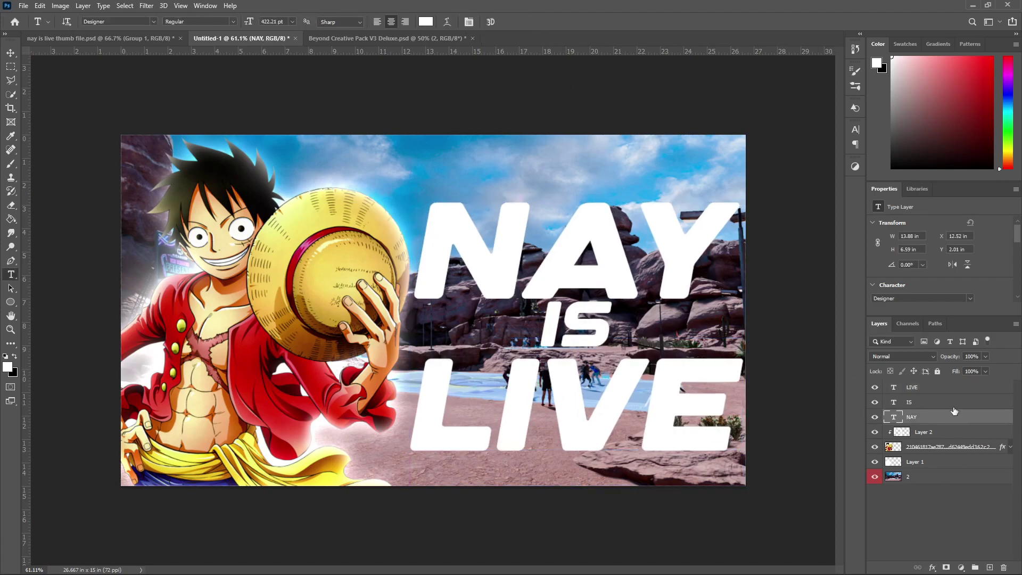
pyautogui.doubleClick(954, 417)
# Apply a red glossy style preset to NAY and paste that style onto IS and LIVE.
pyautogui.click(768, 213)
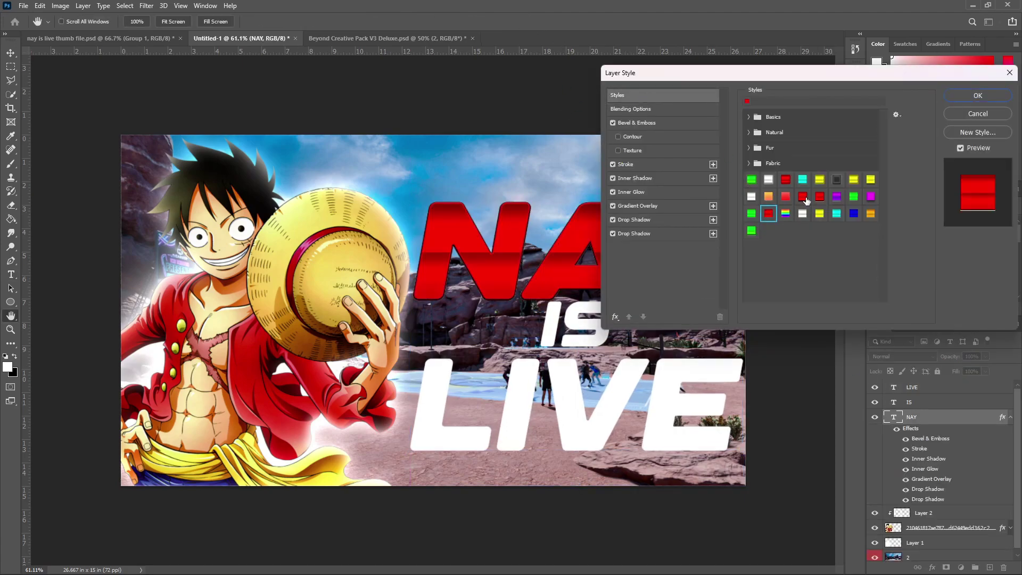
pyautogui.click(820, 197)
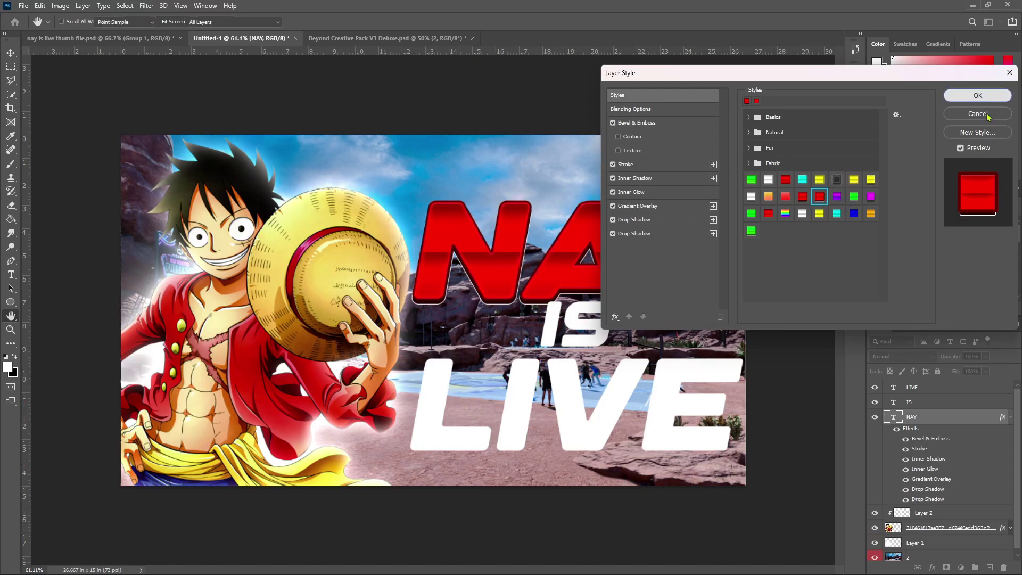
pyautogui.click(978, 96)
pyautogui.rightClick(905, 418)
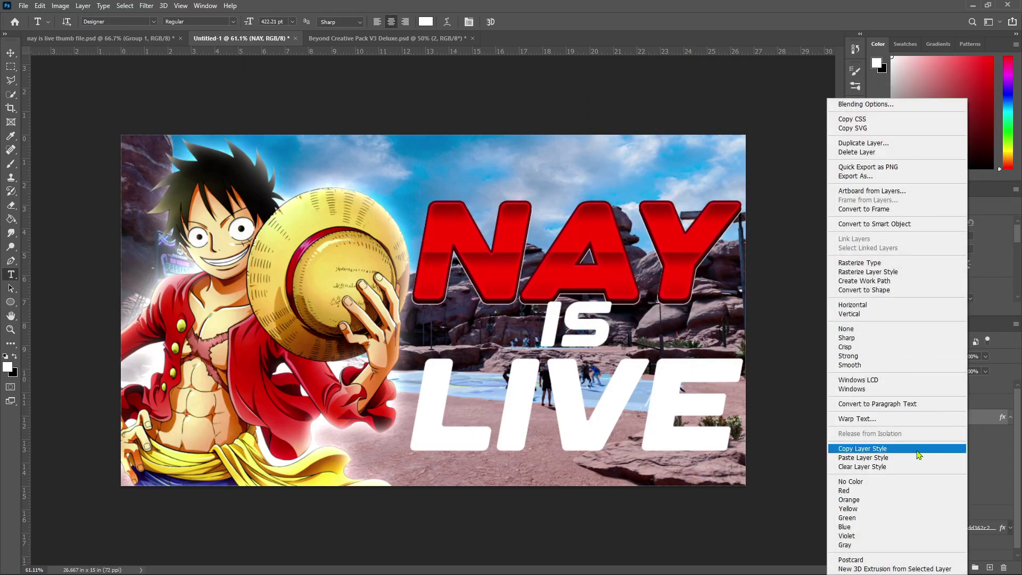
pyautogui.click(863, 448)
pyautogui.rightClick(948, 403)
pyautogui.click(880, 459)
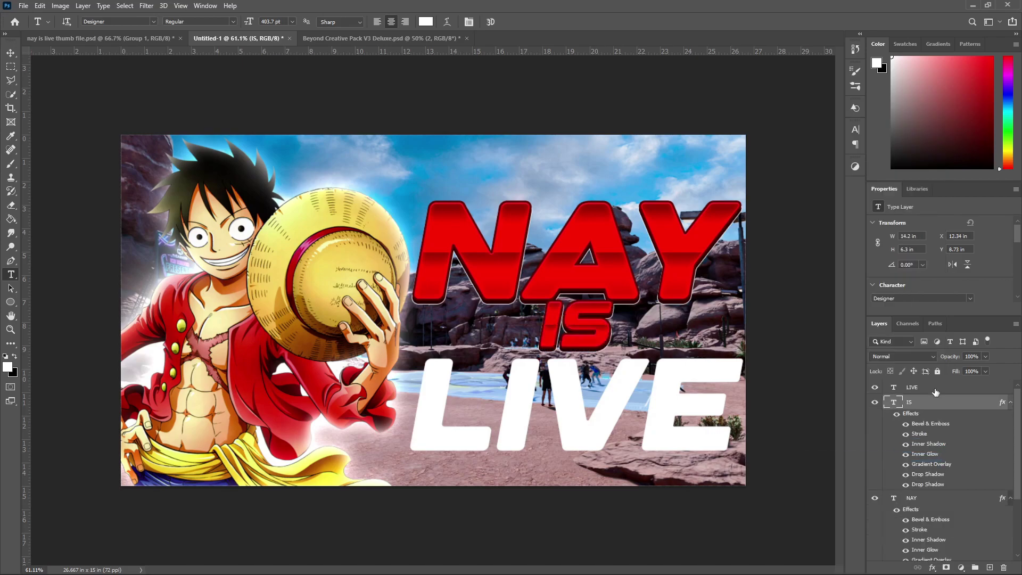
pyautogui.rightClick(935, 389)
pyautogui.click(850, 457)
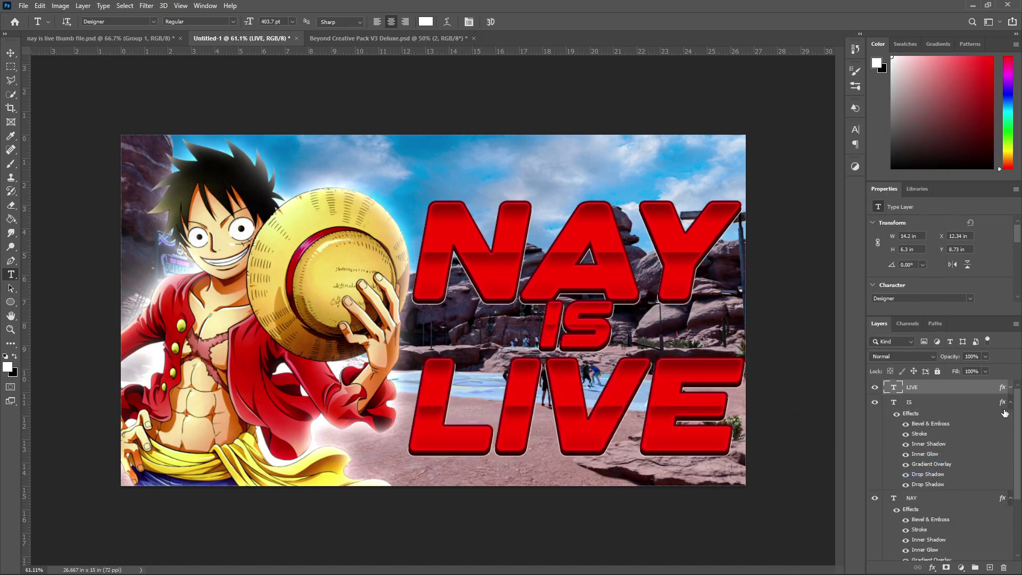
# Give IS a silver-white gradient overlay and change its drop shadow colour.
pyautogui.click(1011, 402)
pyautogui.click(963, 408)
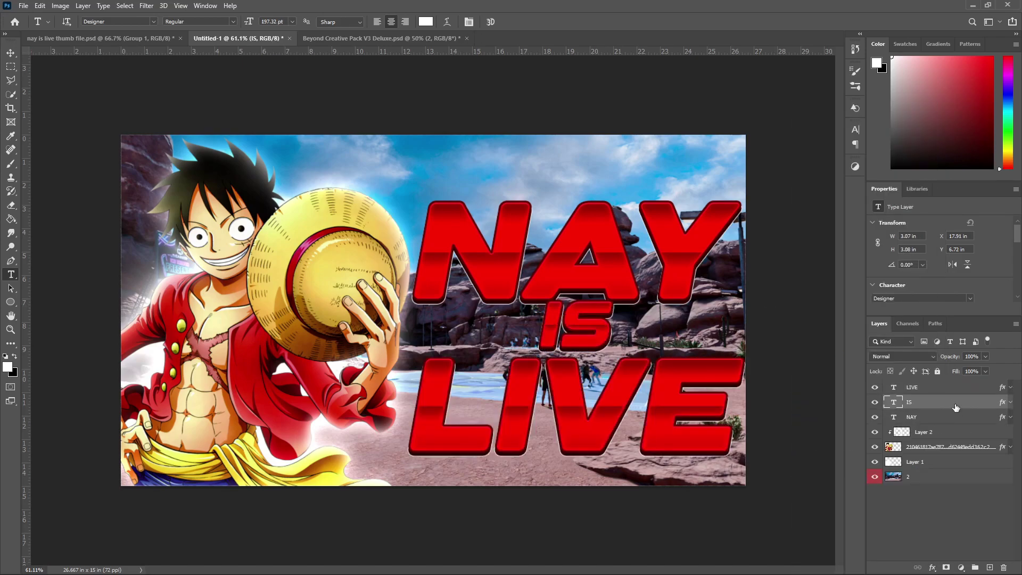
pyautogui.doubleClick(956, 408)
pyautogui.click(637, 205)
pyautogui.click(847, 138)
pyautogui.scroll(-5, 811, 204)
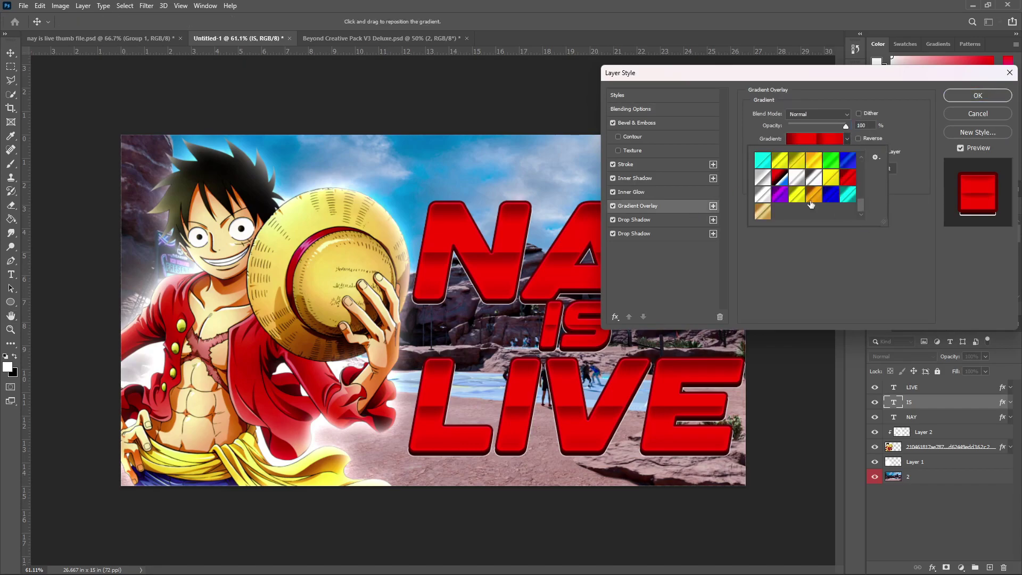
pyautogui.click(763, 195)
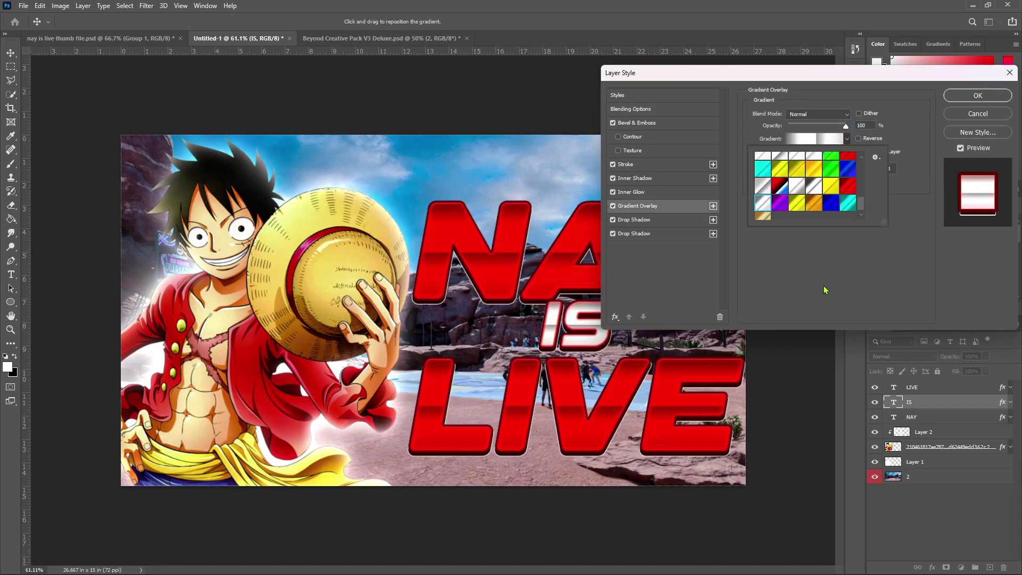
pyautogui.press('Return')
pyautogui.click(648, 220)
pyautogui.click(858, 115)
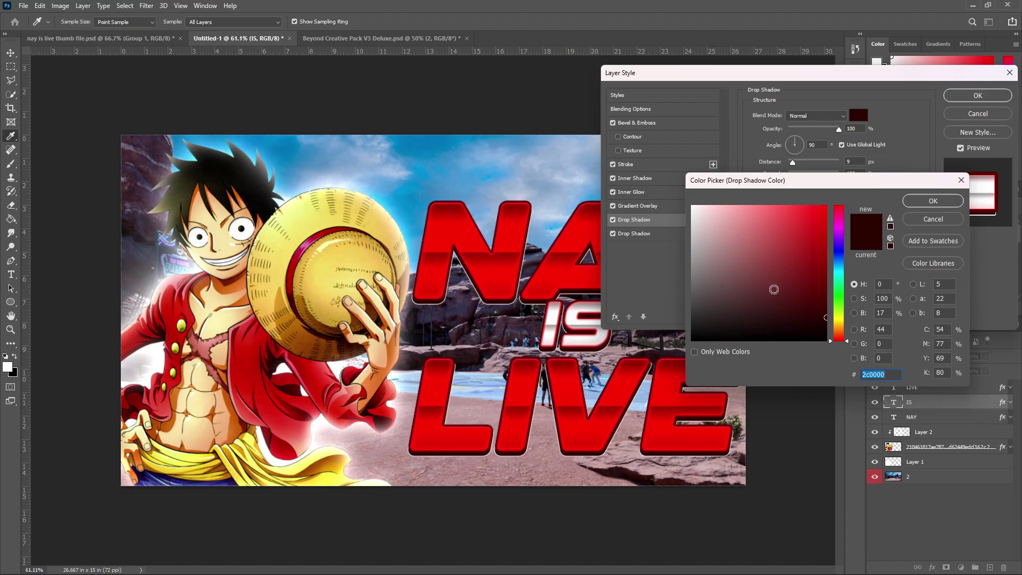
pyautogui.click(933, 201)
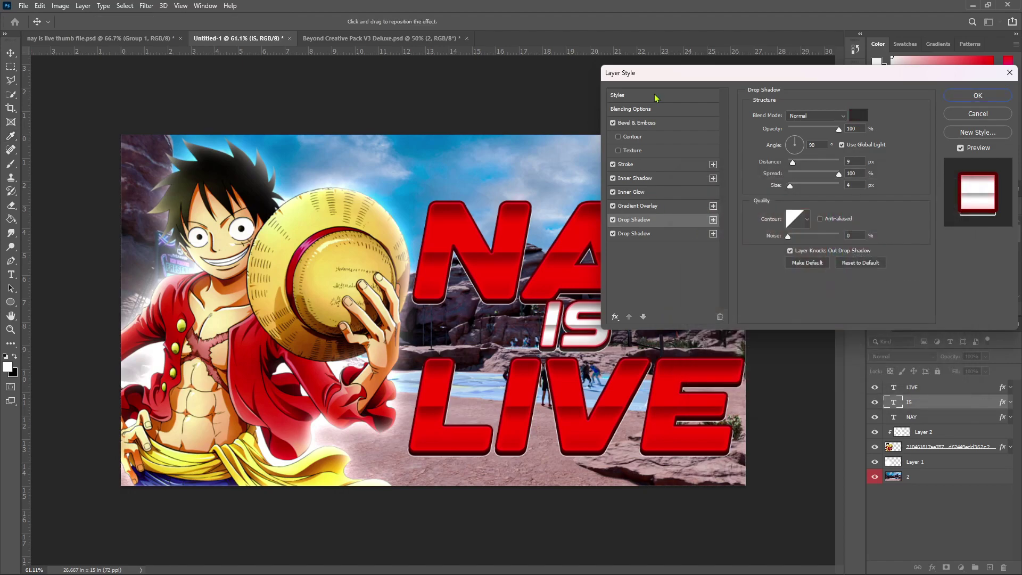
# Try silver style presets on IS, then discard the changes.
pyautogui.click(656, 96)
pyautogui.click(803, 213)
pyautogui.click(752, 197)
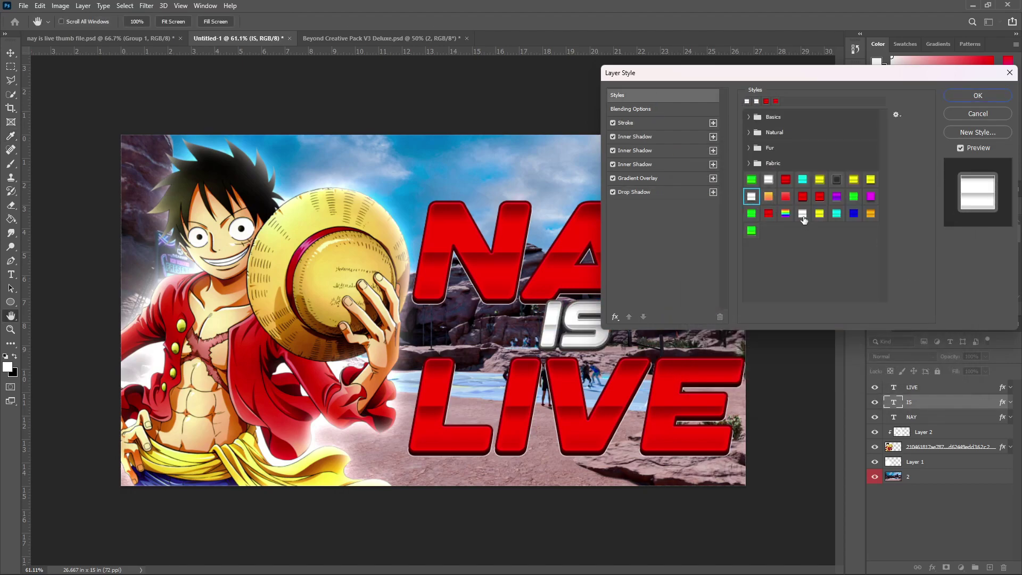
pyautogui.click(797, 217)
pyautogui.click(972, 113)
# Reapply the silver-white gradient and drop shadow colour to IS, checking the inner glow colour.
pyautogui.doubleClick(956, 405)
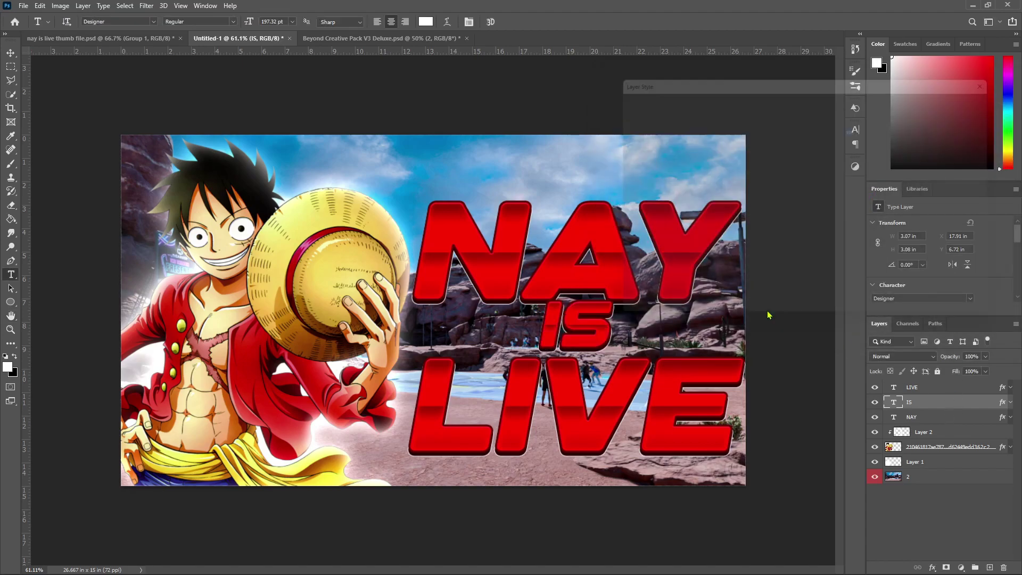
pyautogui.click(637, 206)
pyautogui.click(847, 138)
pyautogui.click(764, 203)
pyautogui.click(634, 220)
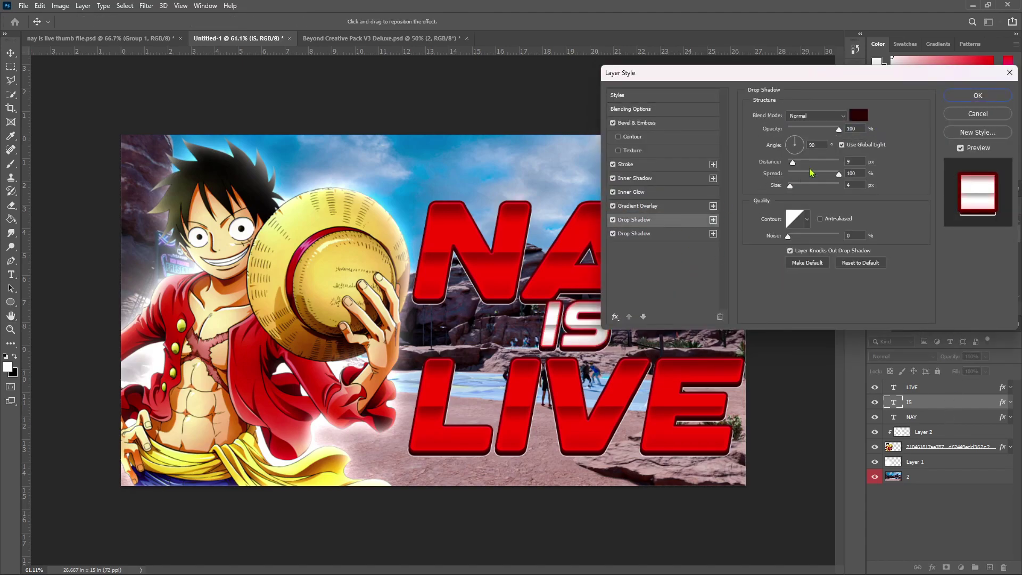
pyautogui.click(858, 115)
pyautogui.click(933, 201)
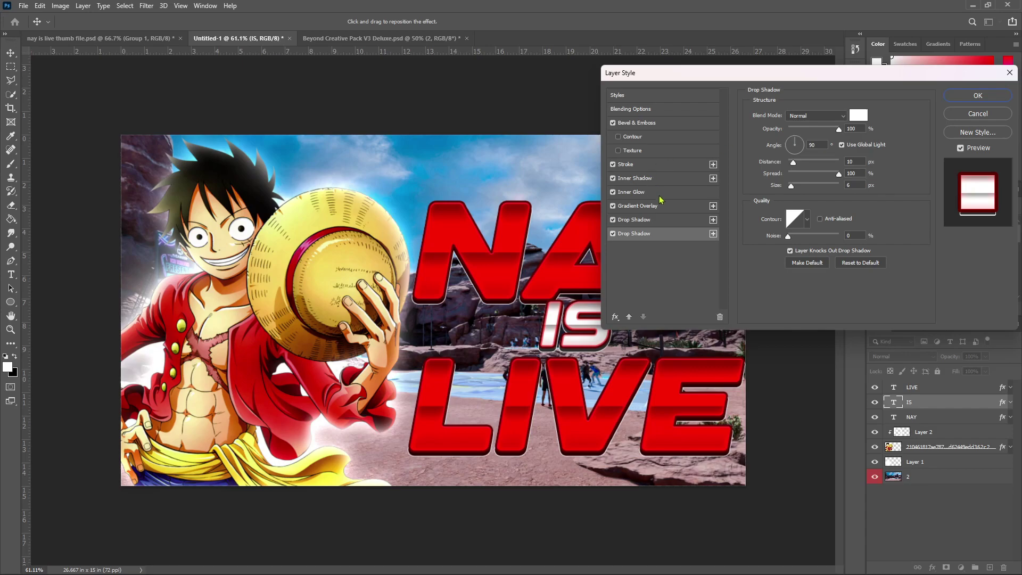
pyautogui.click(632, 191)
pyautogui.click(775, 151)
pyautogui.click(933, 201)
# Set a near-white inner shadow and #666666 stroke on IS, saving it as a new style.
pyautogui.click(635, 177)
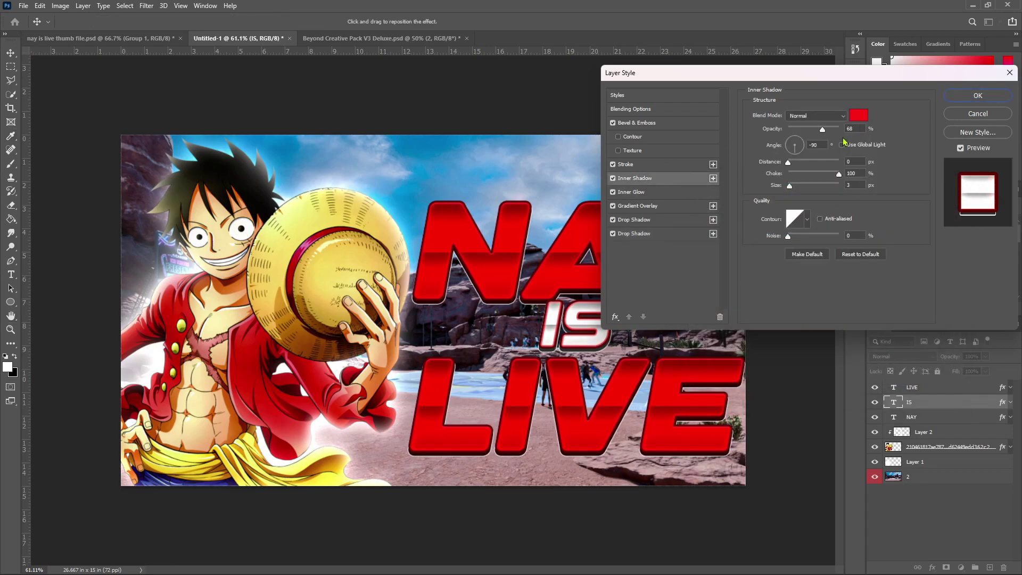
pyautogui.click(858, 116)
pyautogui.click(700, 208)
pyautogui.click(933, 201)
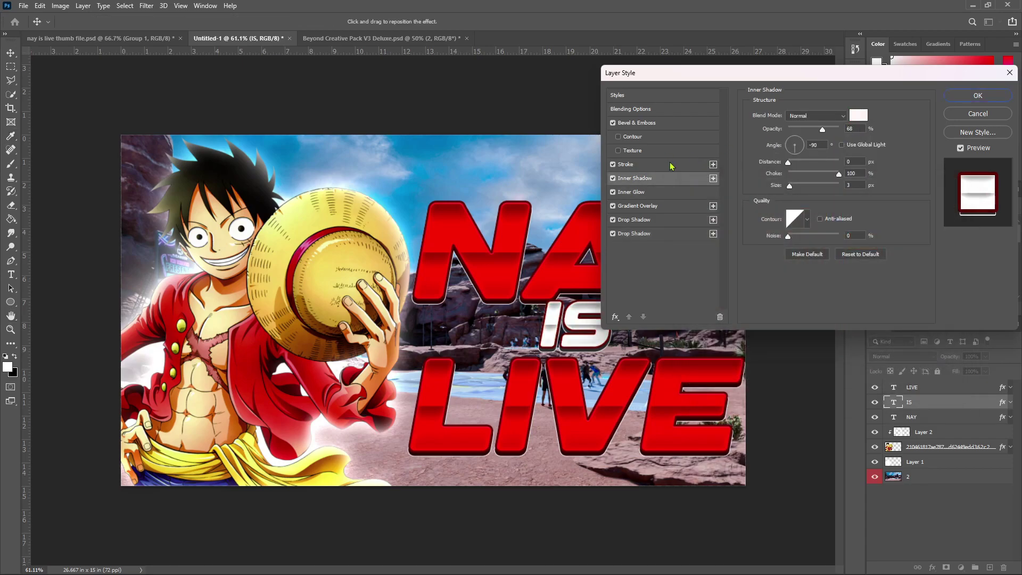
pyautogui.click(626, 164)
pyautogui.click(794, 184)
pyautogui.write('666666')
pyautogui.click(933, 201)
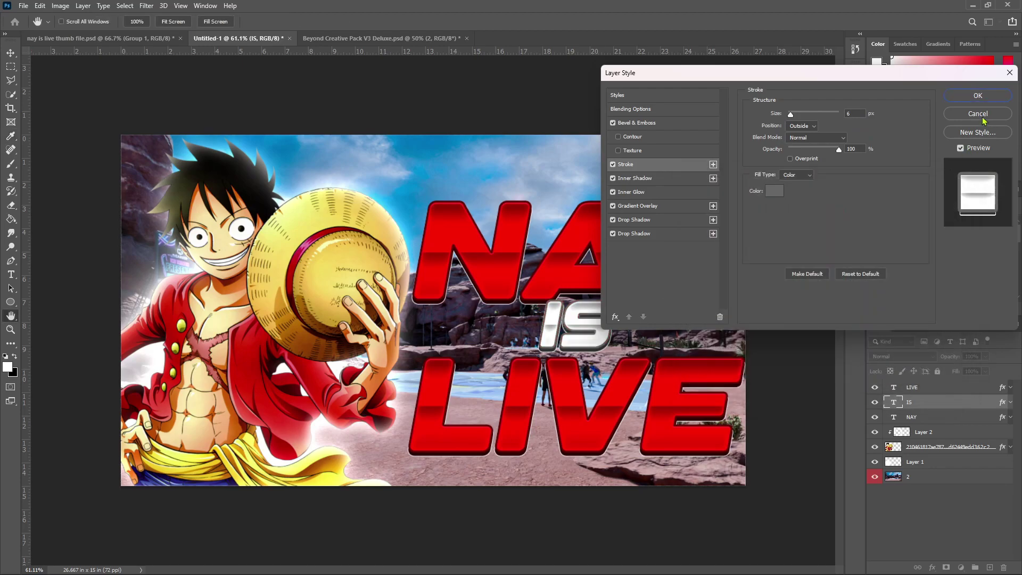
pyautogui.click(978, 132)
pyautogui.click(632, 173)
pyautogui.click(978, 95)
# Apply a glossy green style preset to the LIVE text.
pyautogui.doubleClick(950, 387)
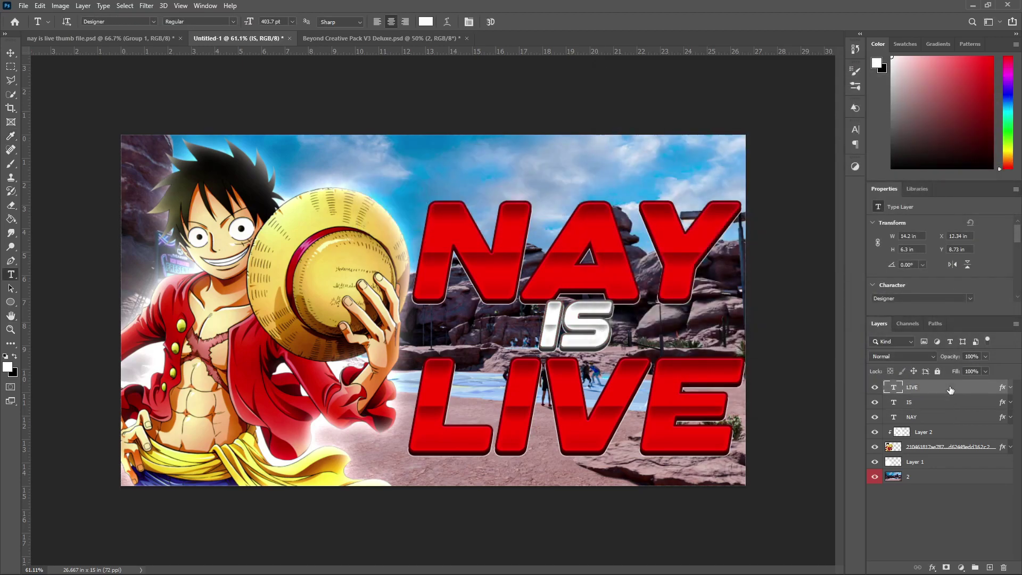
pyautogui.click(675, 97)
pyautogui.click(852, 196)
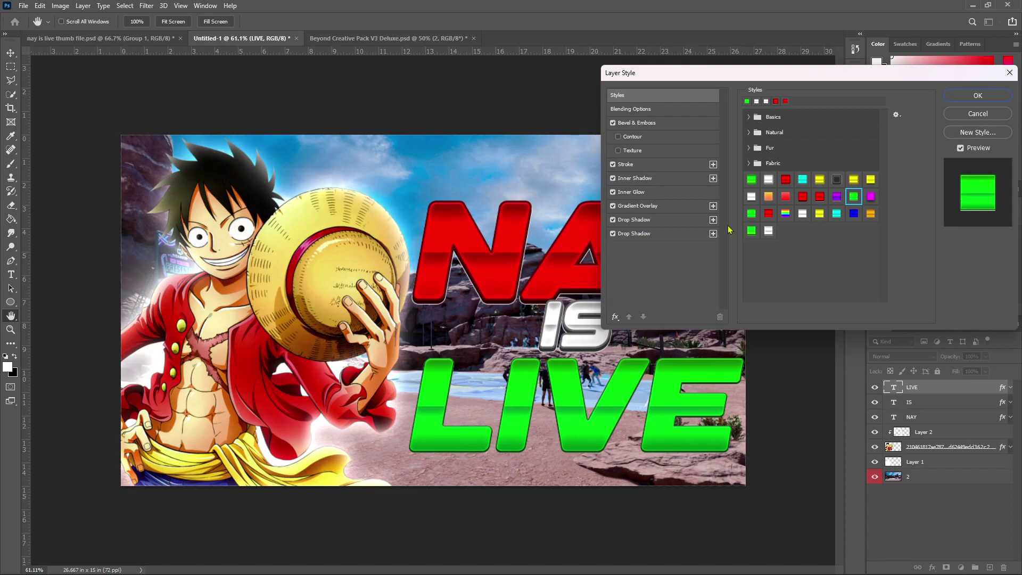
pyautogui.click(751, 230)
pyautogui.click(978, 96)
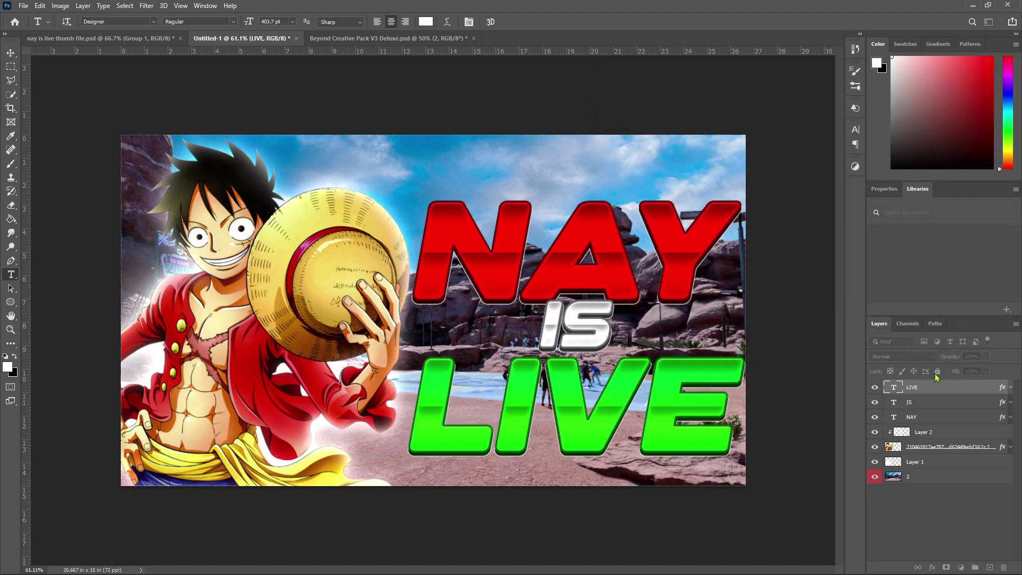
# With snapping toggled off, nudge IS slightly lower between NAY and LIVE.
pyautogui.click(942, 402)
pyautogui.press('v')
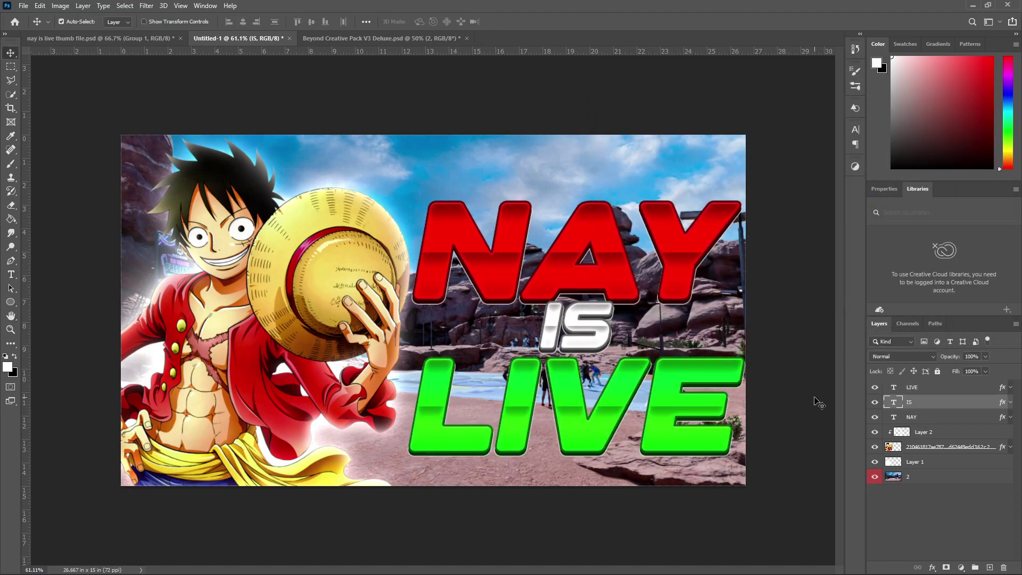
pyautogui.hotkey('ctrl', 't')
pyautogui.moveTo(565, 320); pyautogui.dragTo(564, 322)
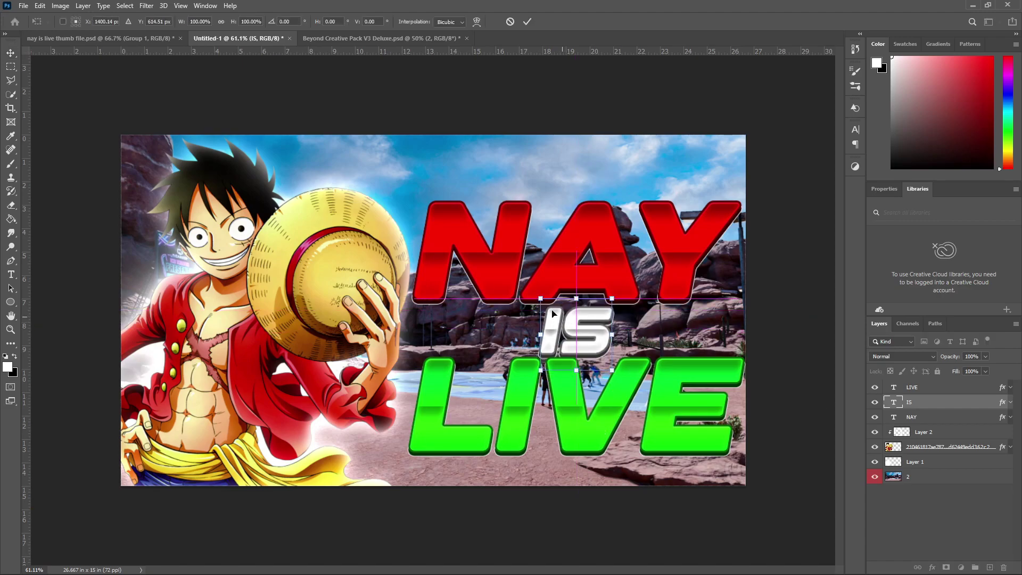
pyautogui.click(181, 6)
pyautogui.click(188, 258)
pyautogui.moveTo(566, 332); pyautogui.dragTo(566, 334)
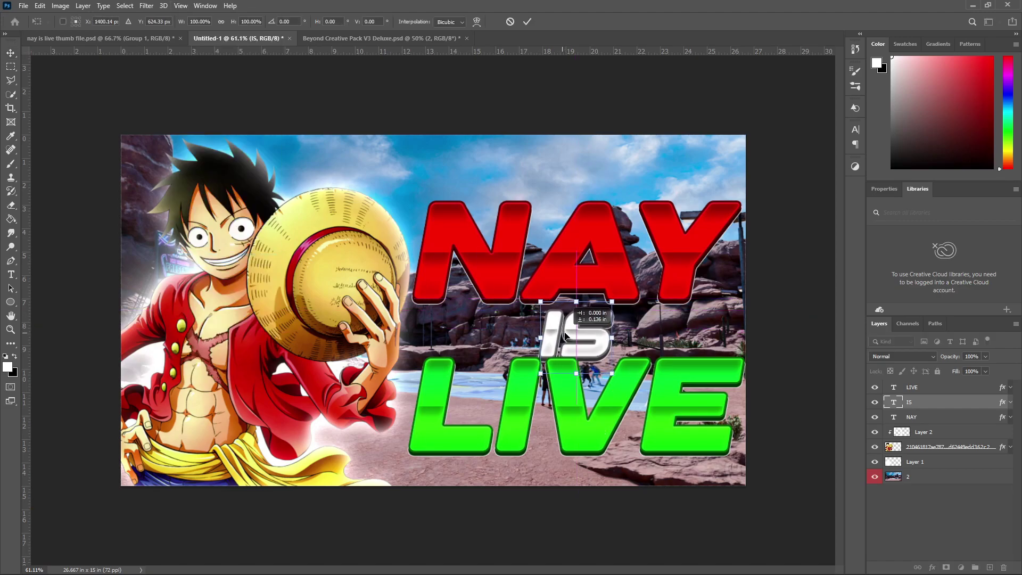
pyautogui.press('Return')
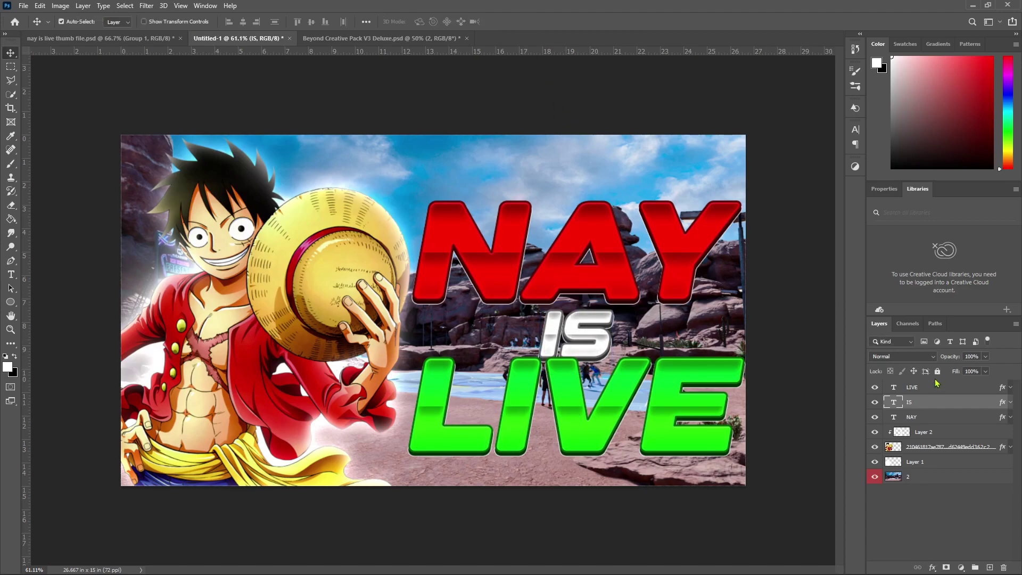
# Nudge LIVE down one step, then move the whole three-word title up a little.
pyautogui.click(938, 392)
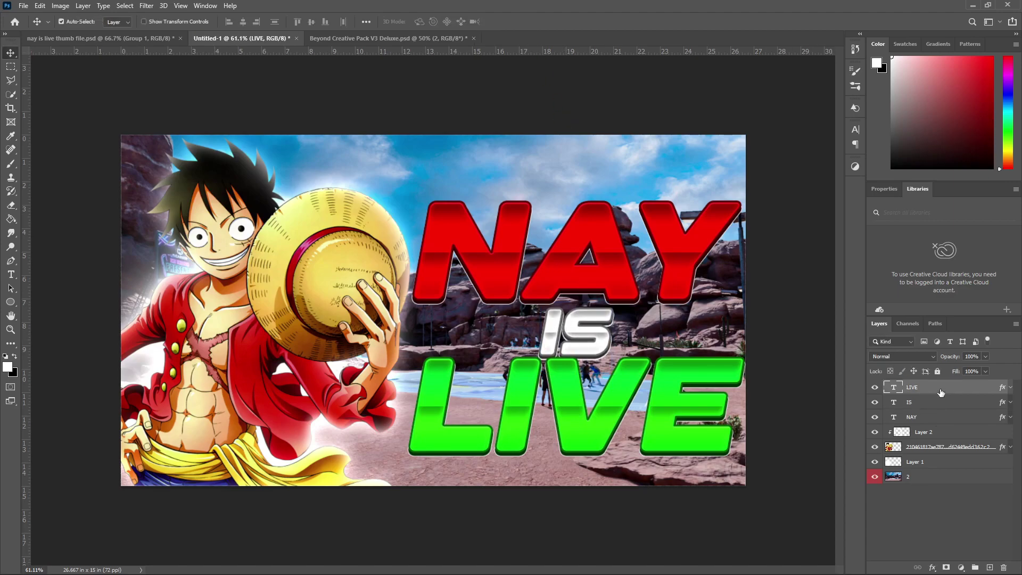
pyautogui.press('Down')
pyautogui.press('Down')
pyautogui.press('Down')
pyautogui.press('Down')
pyautogui.press('Down')
pyautogui.press('Down')
pyautogui.press('Down')
pyautogui.press('Down')
pyautogui.press('Down')
pyautogui.press('Down')
pyautogui.press('Down')
pyautogui.press('Down')
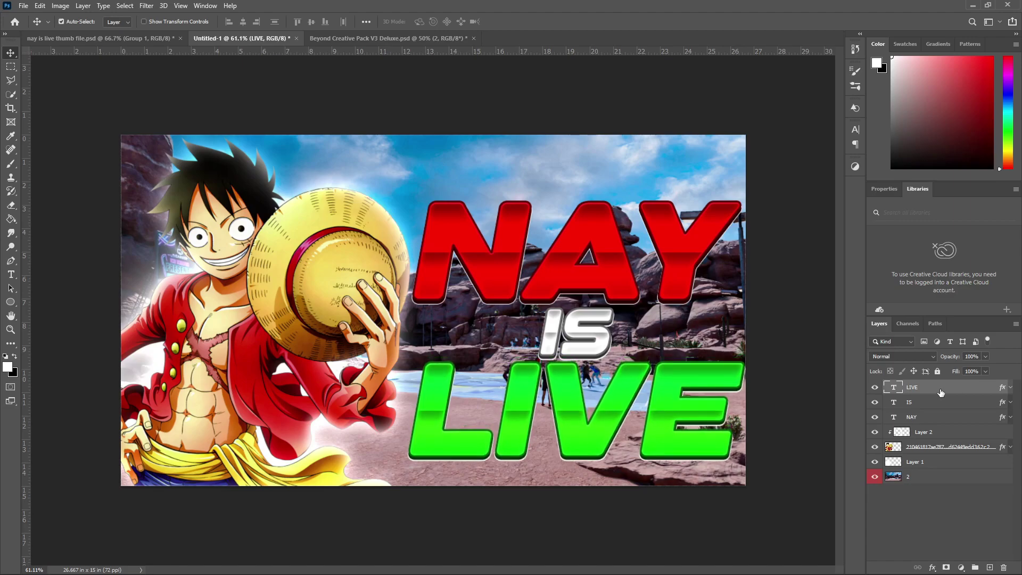
pyautogui.keyDown('shift'); pyautogui.click(933, 418); pyautogui.keyUp('shift')
pyautogui.hotkey('ctrl', 't')
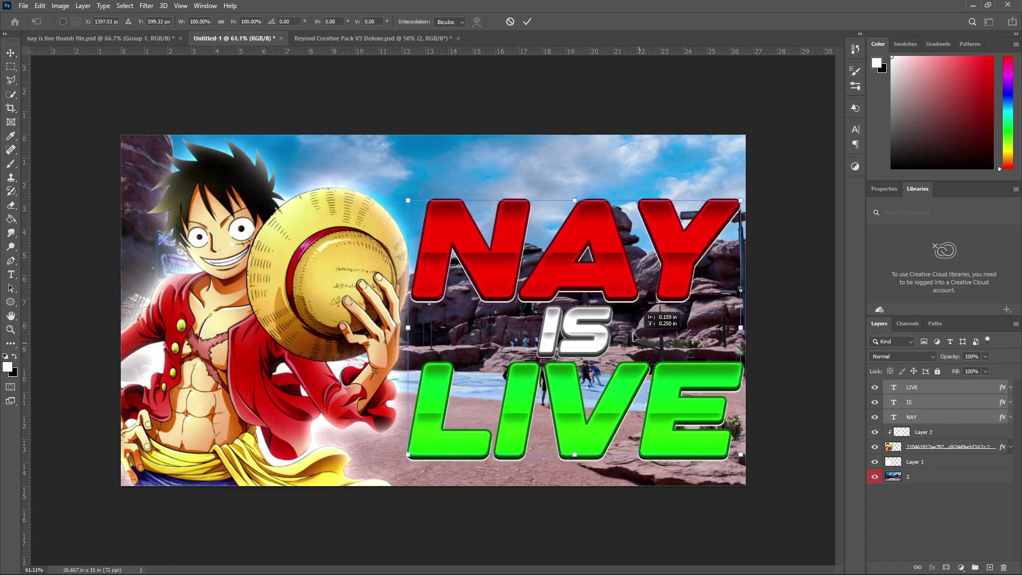
pyautogui.moveTo(634, 336); pyautogui.dragTo(638, 331)
# Commit the title move and bring up the Beyond Creative Pack document.
pyautogui.click(528, 22)
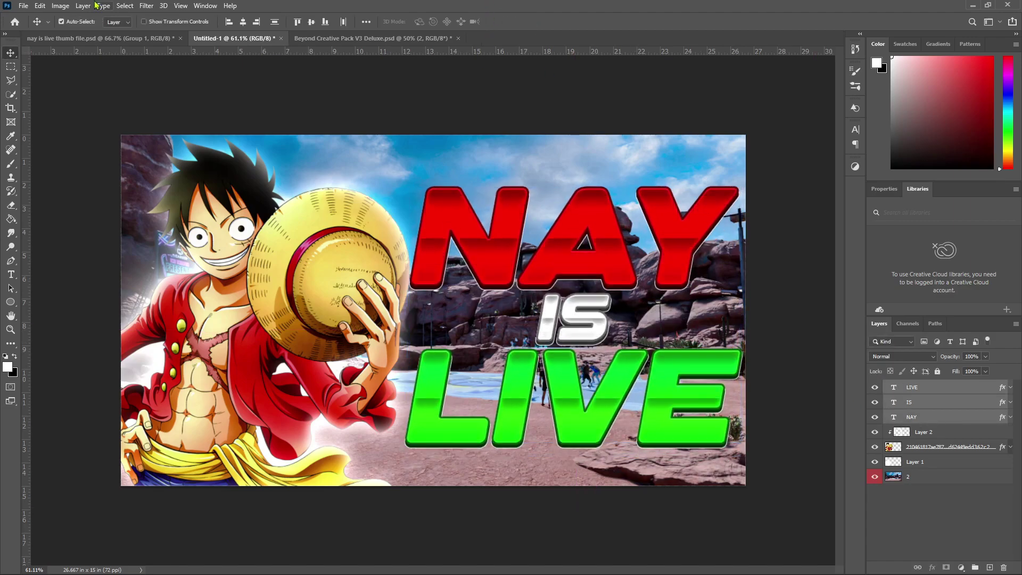
pyautogui.click(130, 39)
pyautogui.click(235, 38)
pyautogui.click(108, 40)
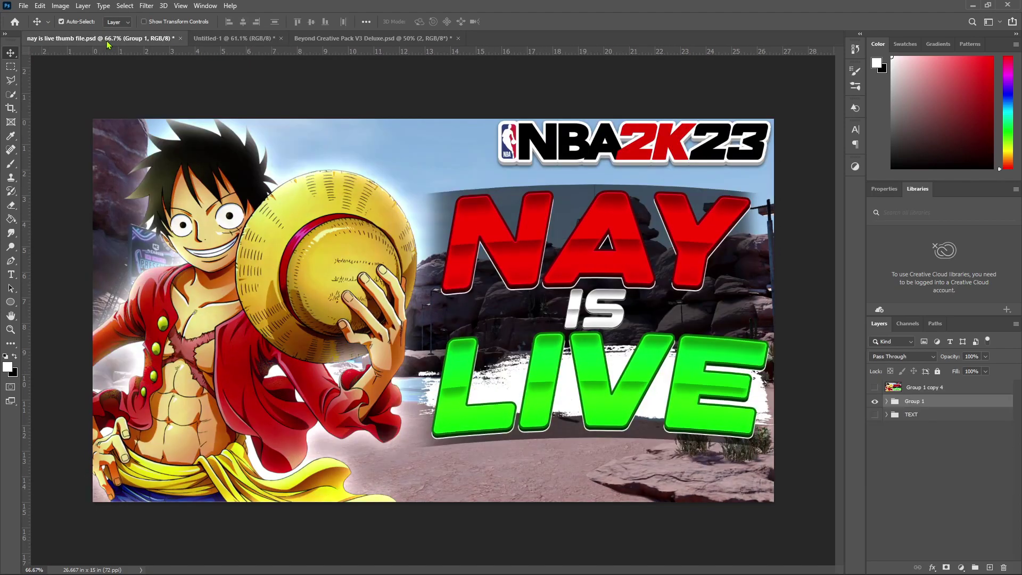
pyautogui.click(372, 39)
# Hide Sky Backgrounds, preview strokes in the Brushes group, and select brush stroke 9.
pyautogui.click(875, 524)
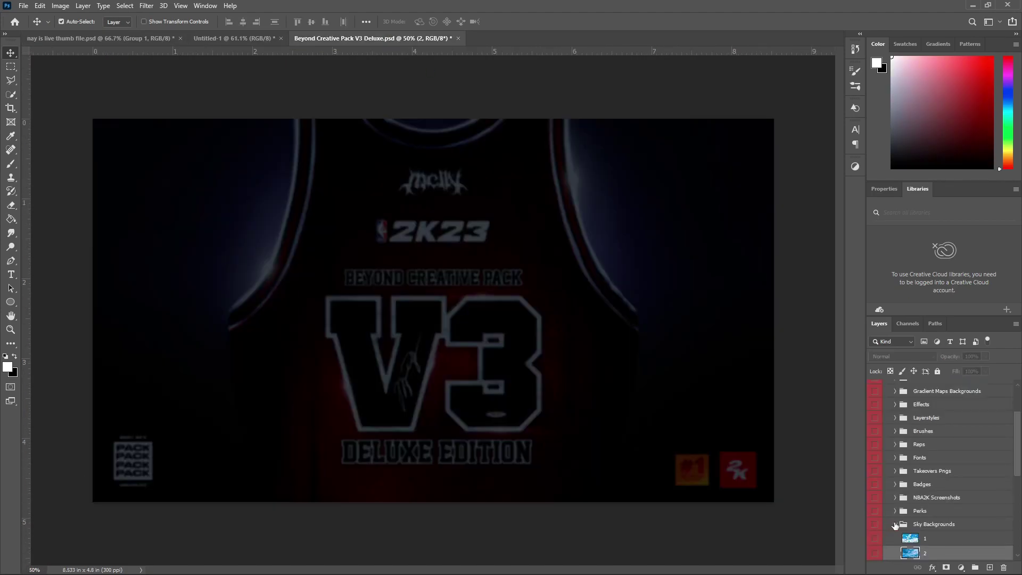
pyautogui.click(896, 431)
pyautogui.click(875, 460)
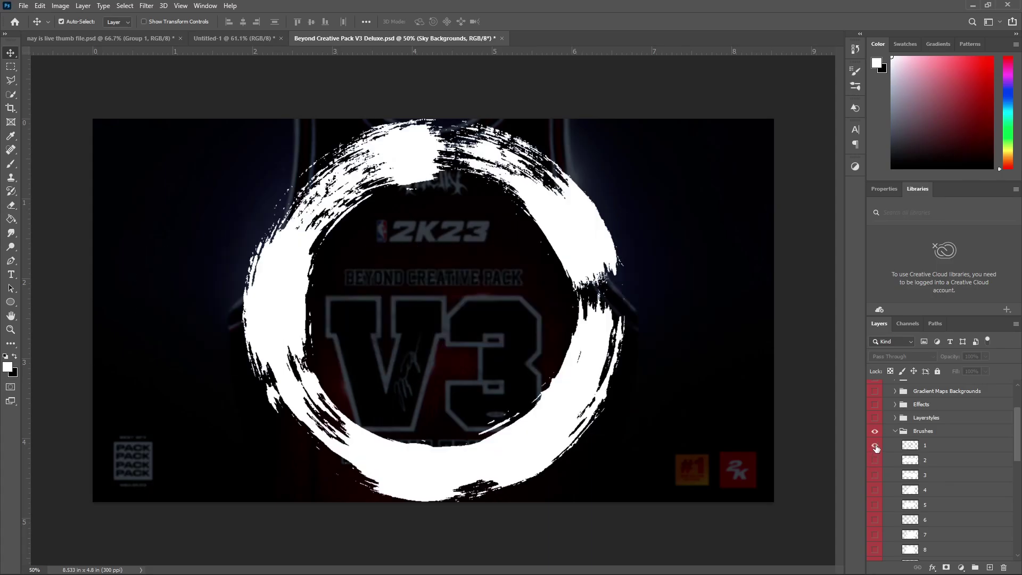
pyautogui.click(875, 490)
pyautogui.click(875, 520)
pyautogui.click(875, 535)
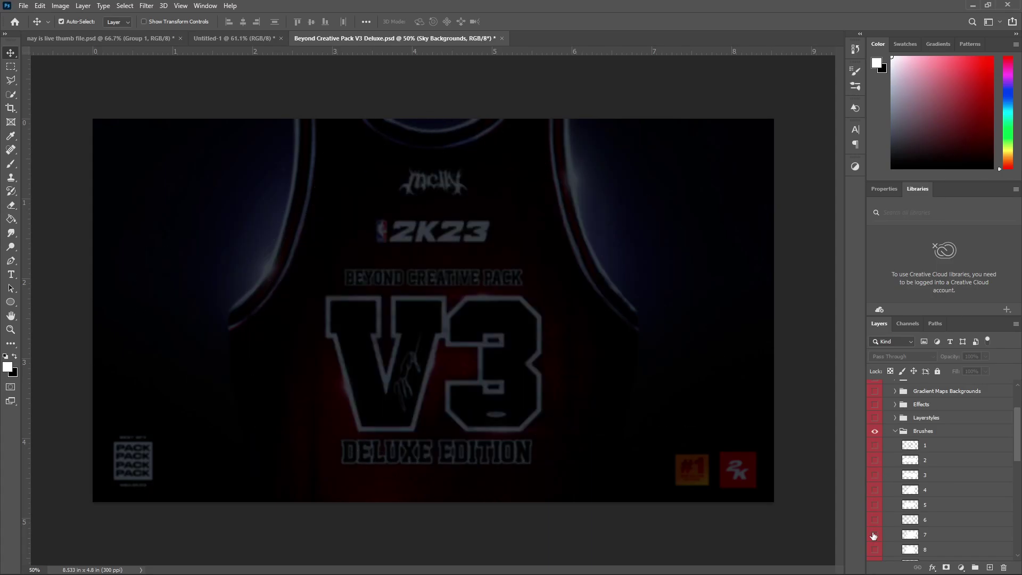
pyautogui.scroll(-1, 875, 533)
pyautogui.click(876, 505)
pyautogui.click(875, 534)
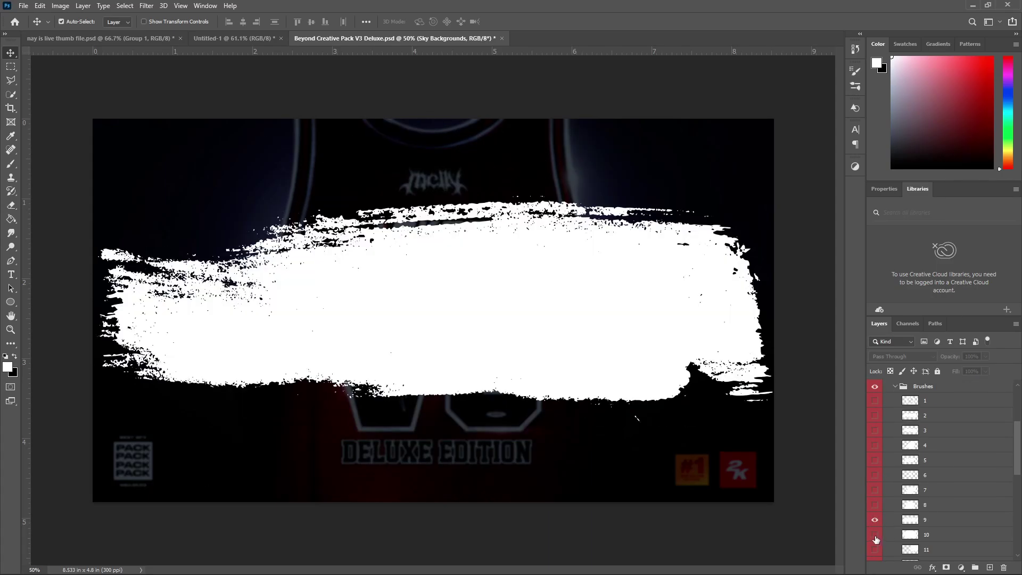
pyautogui.click(878, 549)
pyautogui.click(875, 535)
pyautogui.click(963, 522)
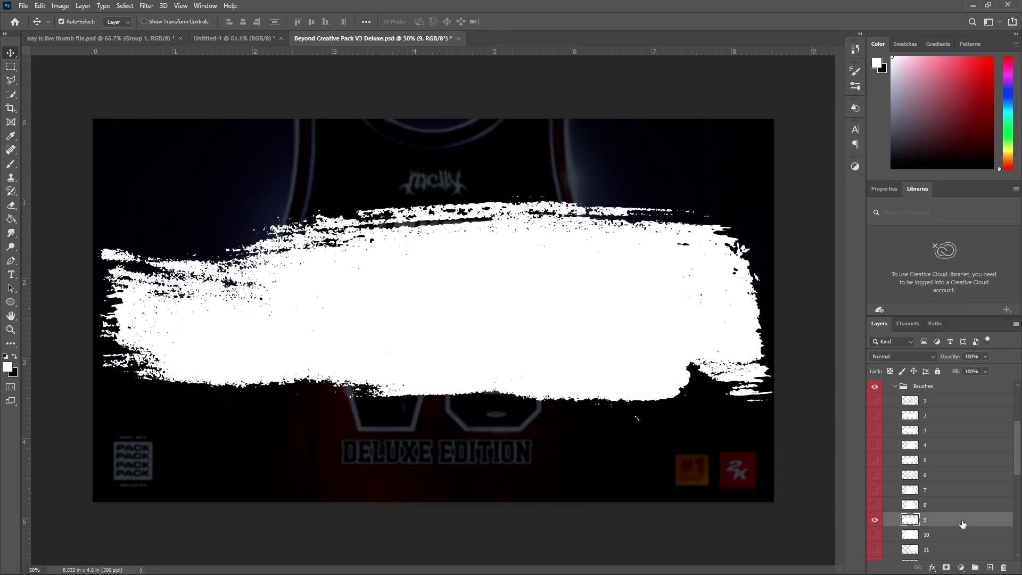
# Paste the white brush stroke into the working thumbnail above Layer 2.
pyautogui.click(149, 38)
pyautogui.click(240, 38)
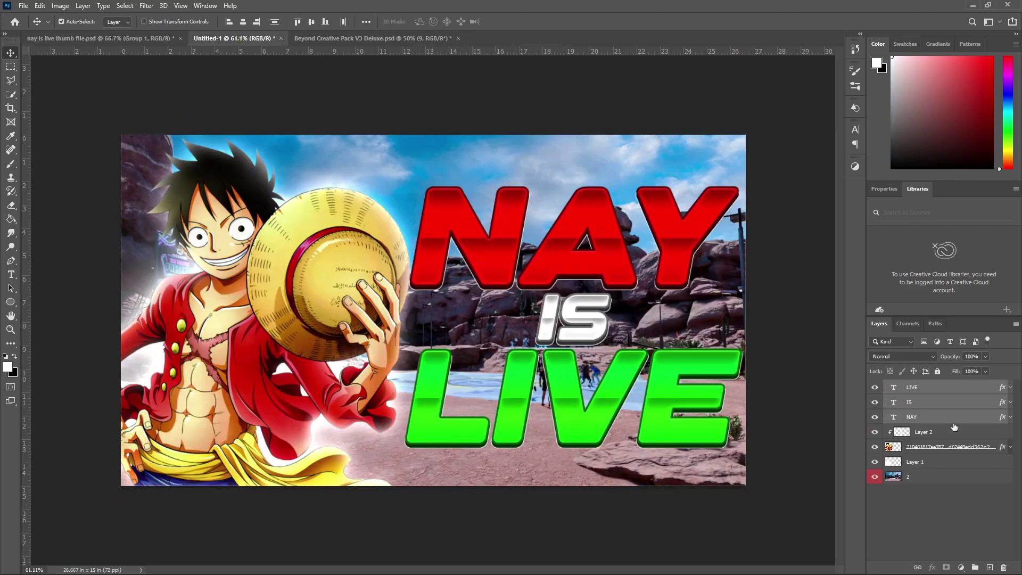
pyautogui.click(945, 431)
pyautogui.hotkey('ctrl', 'v')
# Shrink the brush stroke behind LIVE and add a new empty layer beneath it.
pyautogui.hotkey('ctrl', 't')
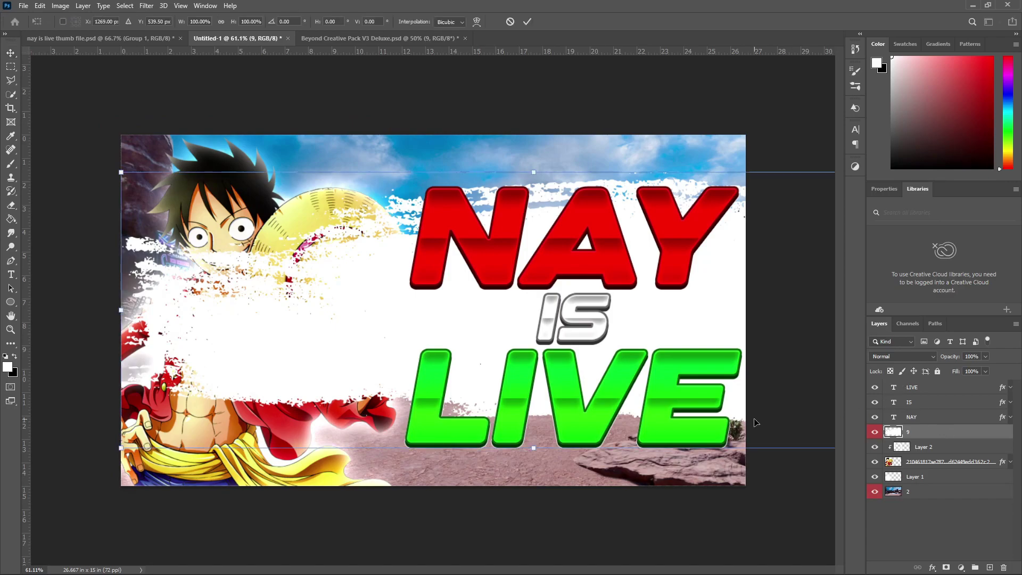
pyautogui.scroll(-3, 655, 322)
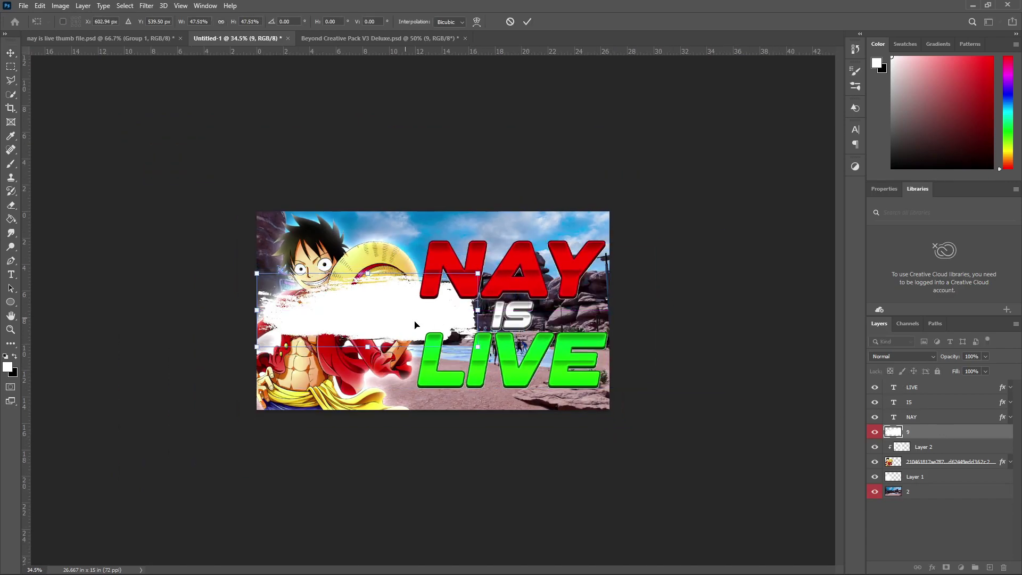
pyautogui.moveTo(724, 310)
pyautogui.mouseDown()
pyautogui.moveTo(626, 365)
pyautogui.moveTo(569, 367)
pyautogui.mouseUp()
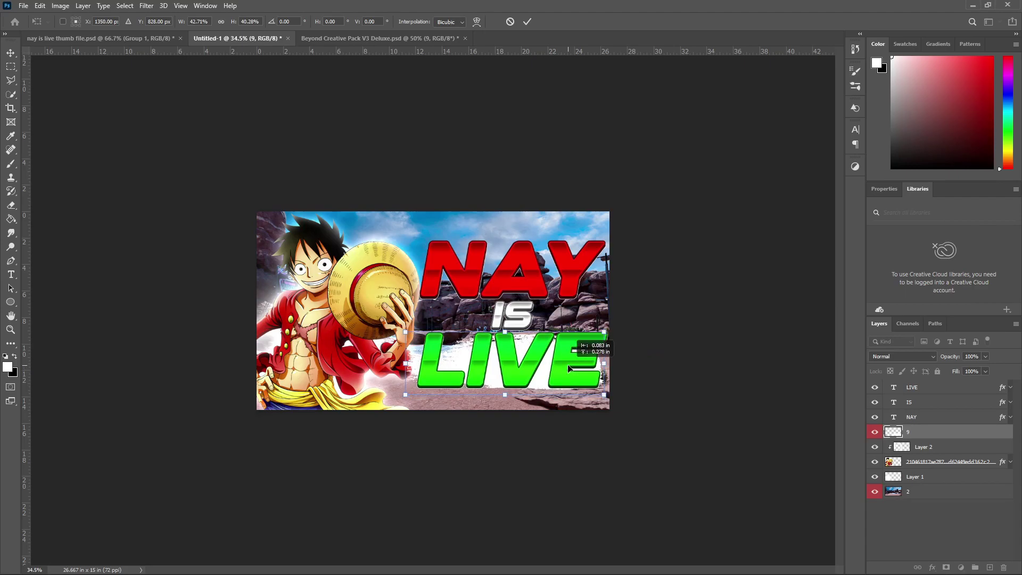
pyautogui.click(526, 24)
pyautogui.scroll(3, 204, 302)
pyautogui.hotkey('ctrl', 'shift', 'alt', 'n')
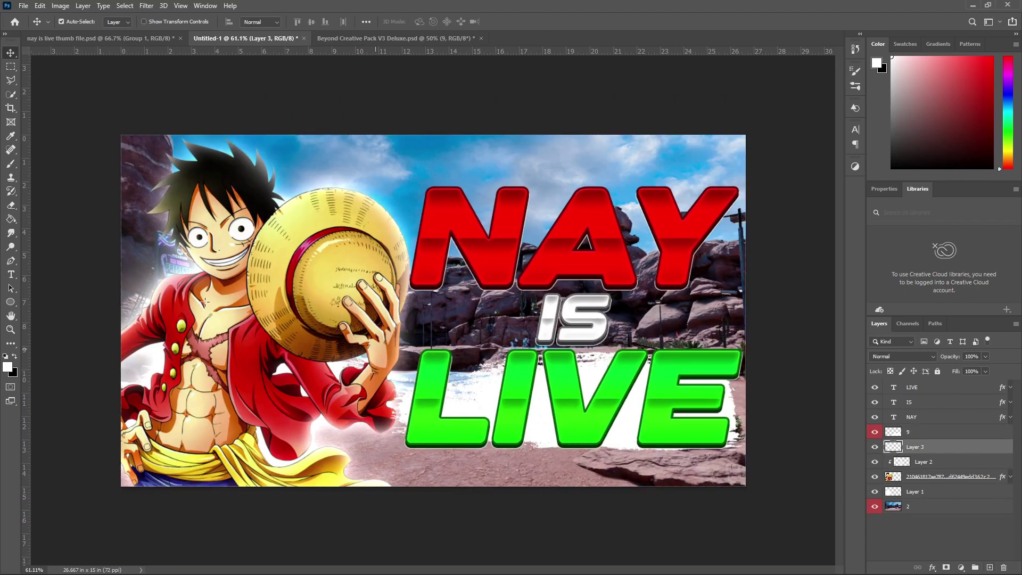
# Fill a rectangular selection around the title with black as a backing panel.
pyautogui.press('m')
pyautogui.moveTo(406, 181); pyautogui.dragTo(714, 459)
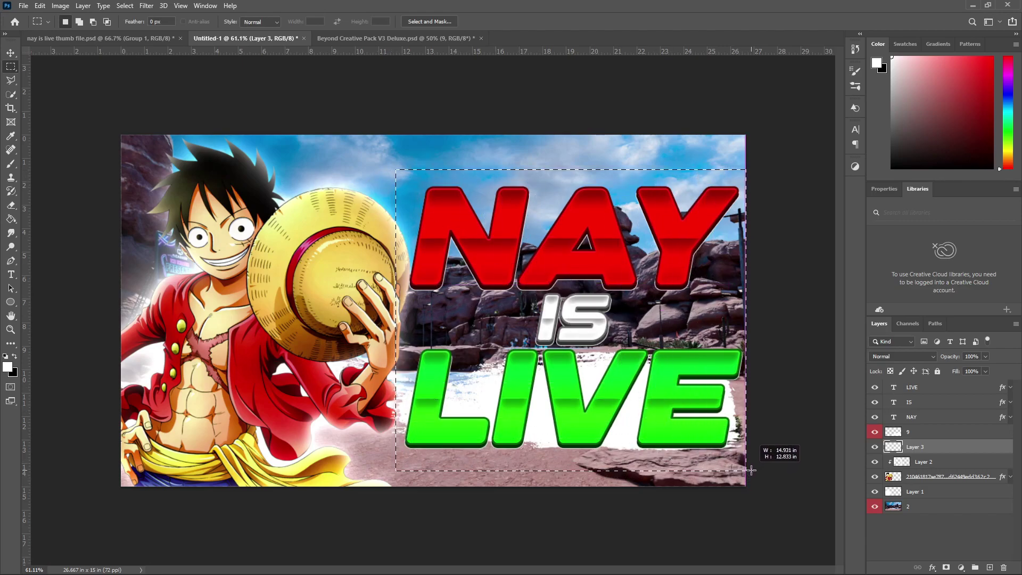
pyautogui.moveTo(637, 398); pyautogui.dragTo(755, 467)
pyautogui.press('g')
pyautogui.press('x')
pyautogui.click(516, 398)
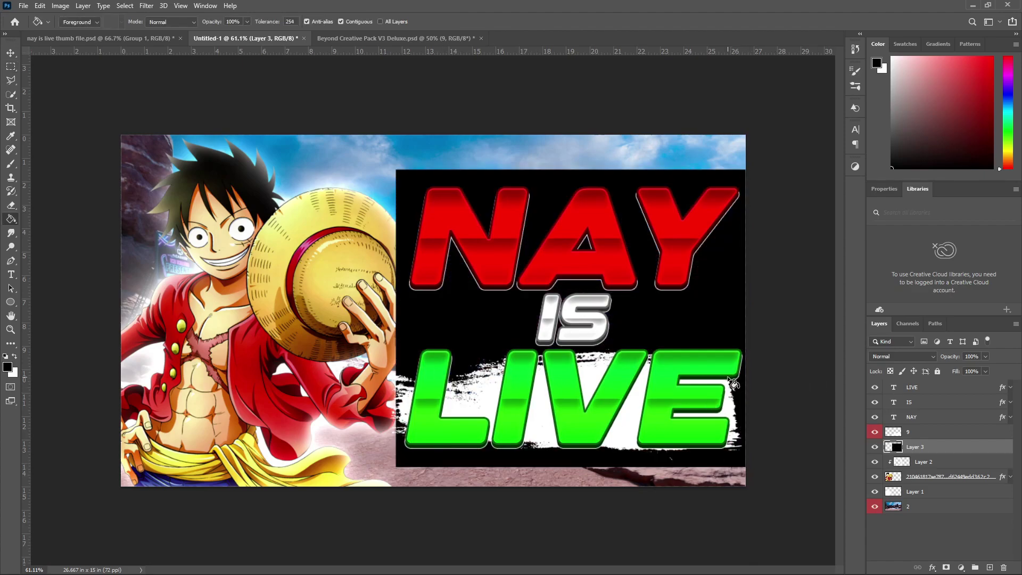
# Erase the black panel's left and lower-right edges and lower its opacity to about 40%.
pyautogui.press('e')
pyautogui.moveTo(341, 170)
pyautogui.mouseDown()
pyautogui.moveTo(326, 483)
pyautogui.moveTo(327, 149)
pyautogui.moveTo(343, 548)
pyautogui.moveTo(333, 145)
pyautogui.moveTo(343, 491)
pyautogui.mouseUp()
pyautogui.scroll(-3, 335, 513)
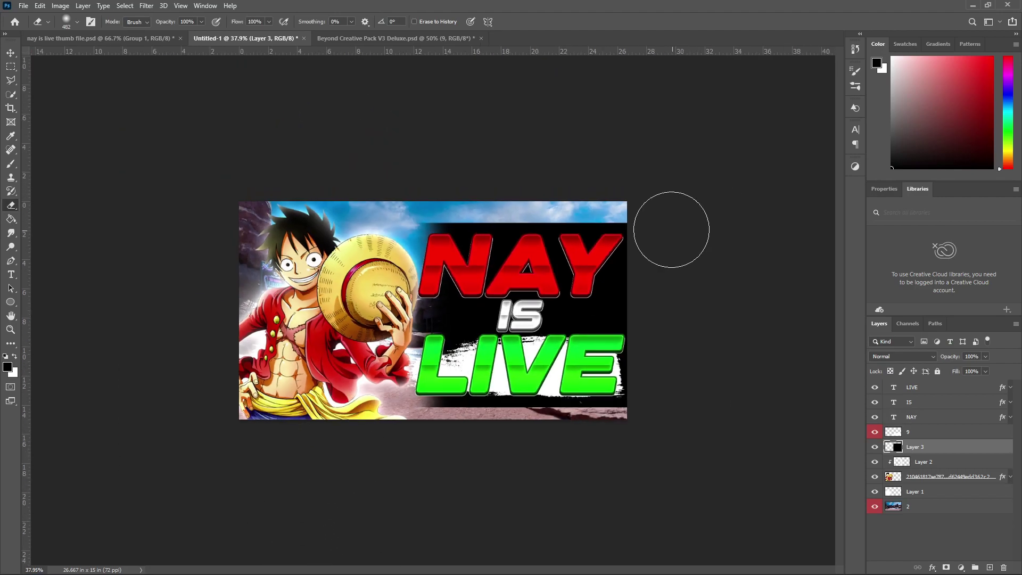
pyautogui.moveTo(678, 281); pyautogui.dragTo(669, 424)
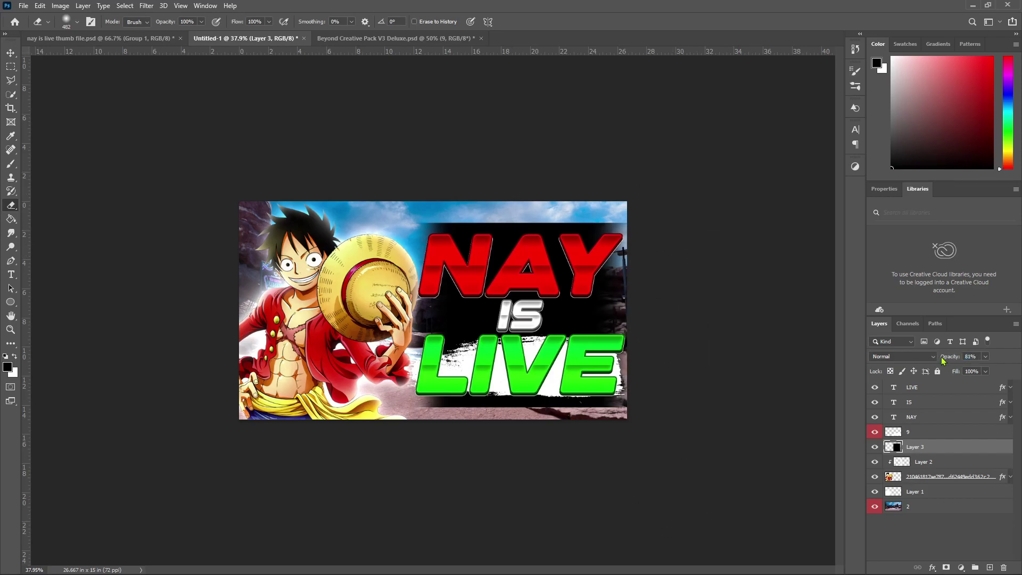
pyautogui.moveTo(942, 361); pyautogui.dragTo(919, 362)
# Pull the panel's top and bottom edges in slightly and fine-tune its opacity.
pyautogui.hotkey('ctrl', 't')
pyautogui.moveTo(518, 222); pyautogui.dragTo(517, 231)
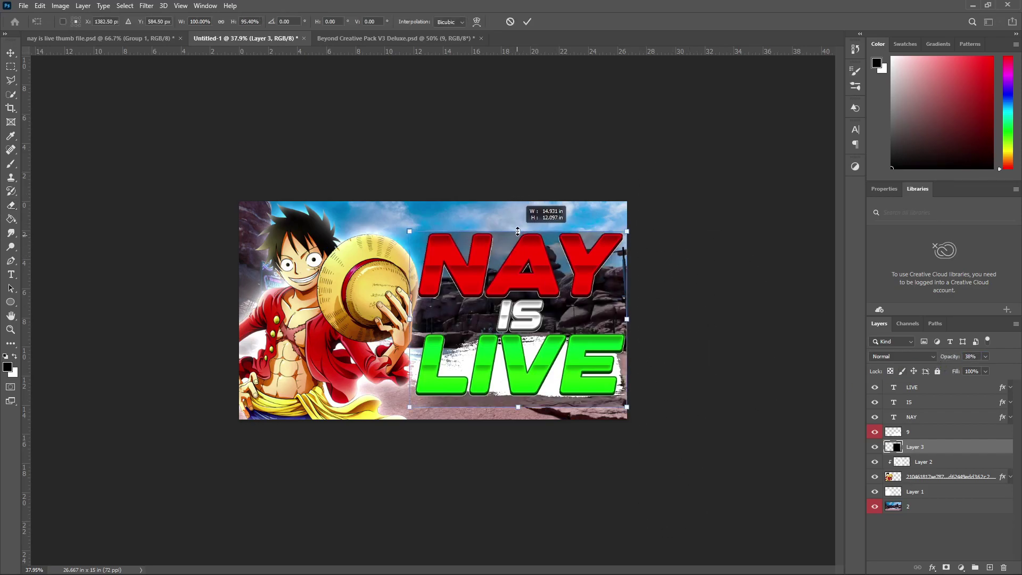
pyautogui.moveTo(519, 406); pyautogui.dragTo(522, 401)
pyautogui.click(527, 21)
pyautogui.press('e')
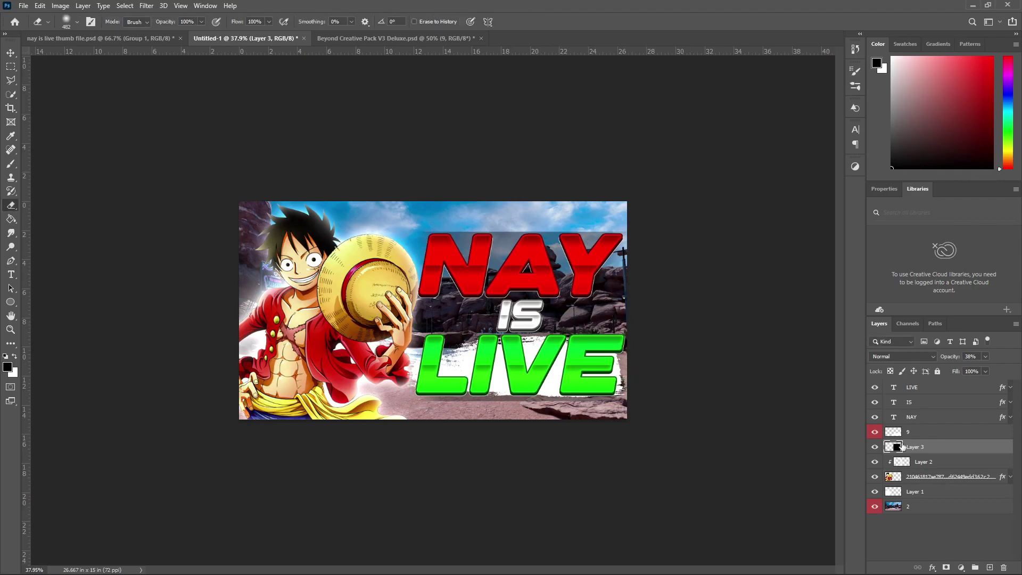
pyautogui.moveTo(960, 356); pyautogui.dragTo(965, 357)
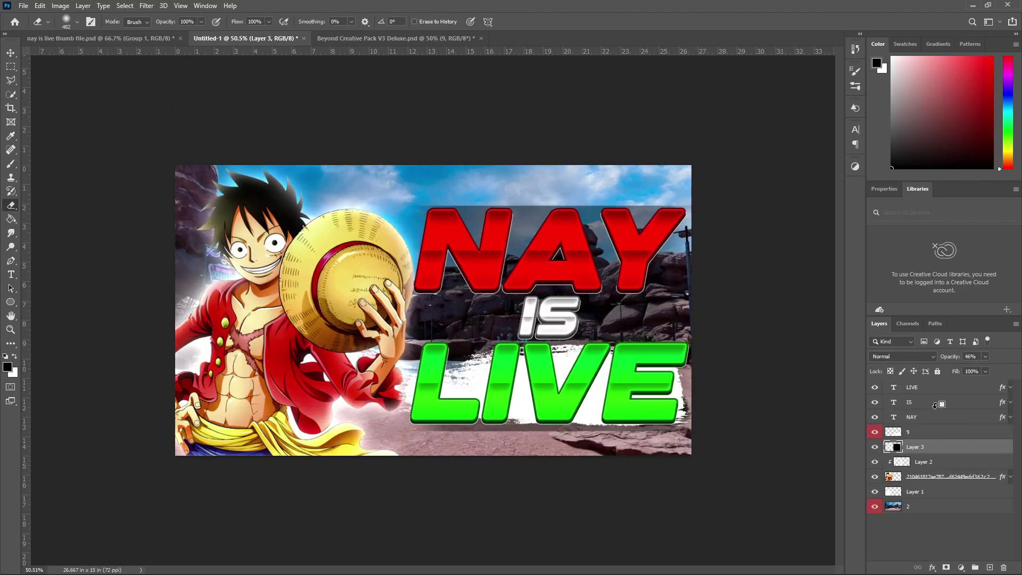
# Group the NAY IS LIVE text and panel layers and make a merged copy.
pyautogui.keyDown('shift'); pyautogui.click(937, 391); pyautogui.keyUp('shift')
pyautogui.hotkey('ctrl', 'g')
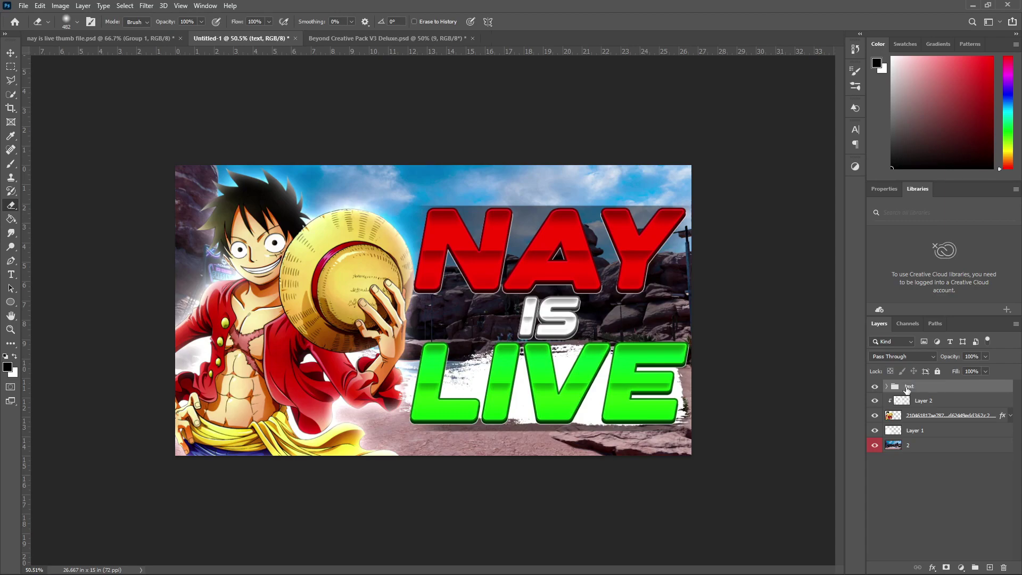
pyautogui.hotkey('ctrl', 'j')
pyautogui.hotkey('ctrl', 'e')
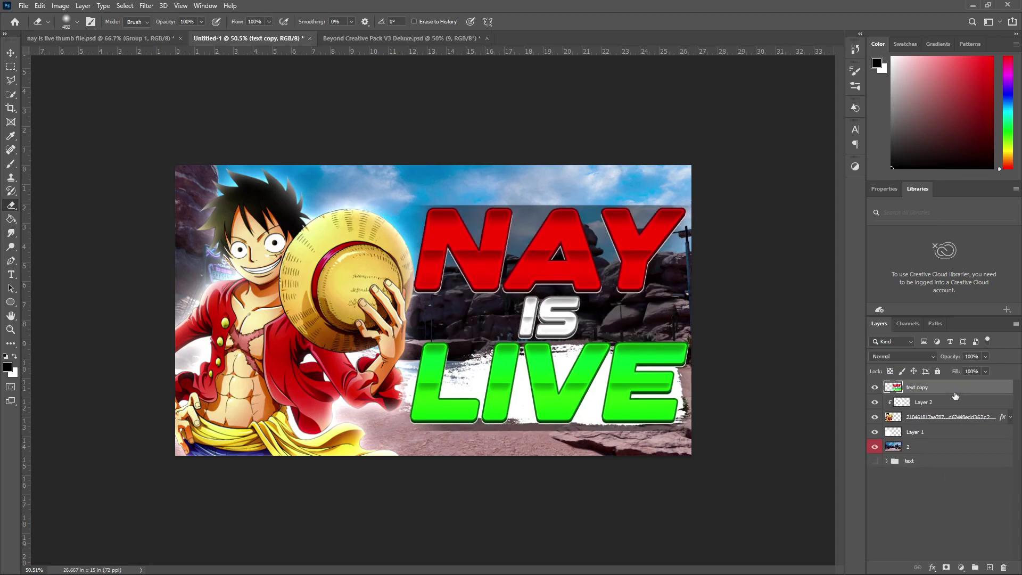
# Warp the merged title copy with a 16.1% Arch, then view the original thumbnail.
pyautogui.hotkey('ctrl', 't')
pyautogui.rightClick(610, 356)
pyautogui.click(629, 429)
pyautogui.click(242, 21)
pyautogui.click(250, 79)
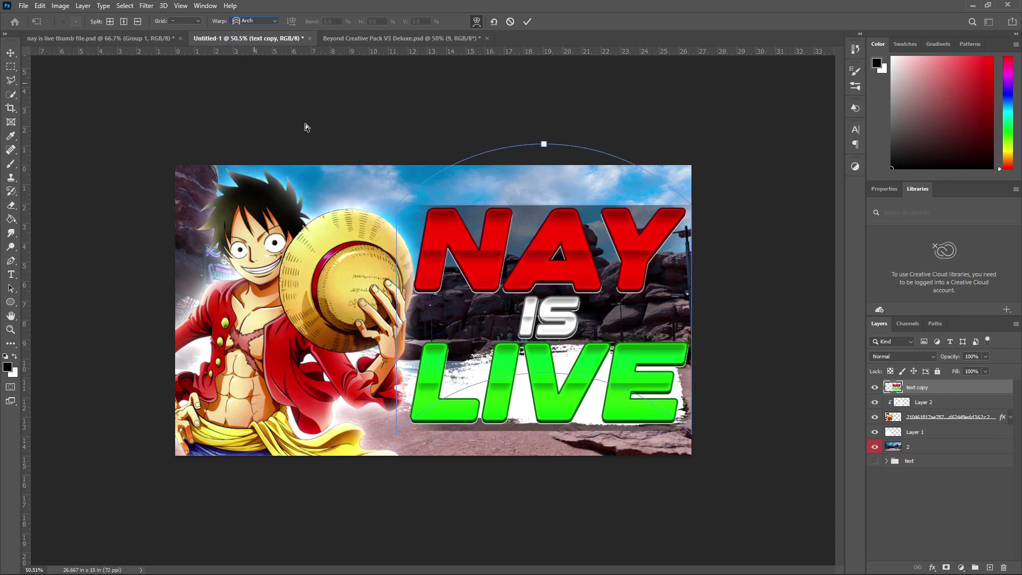
pyautogui.moveTo(543, 143); pyautogui.dragTo(558, 300)
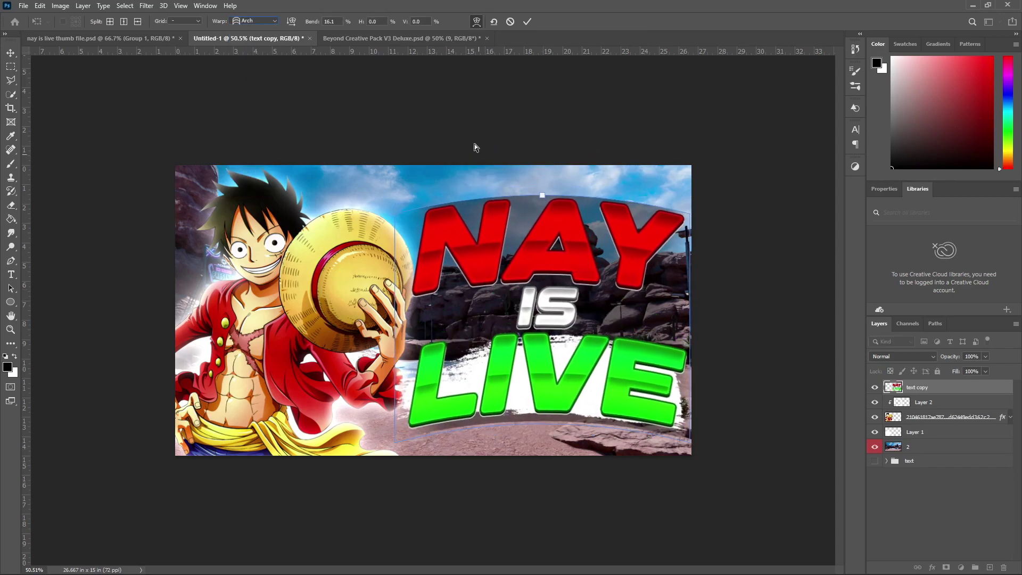
pyautogui.press('Return')
pyautogui.press('e')
pyautogui.scroll(2, 574, 348)
pyautogui.click(129, 39)
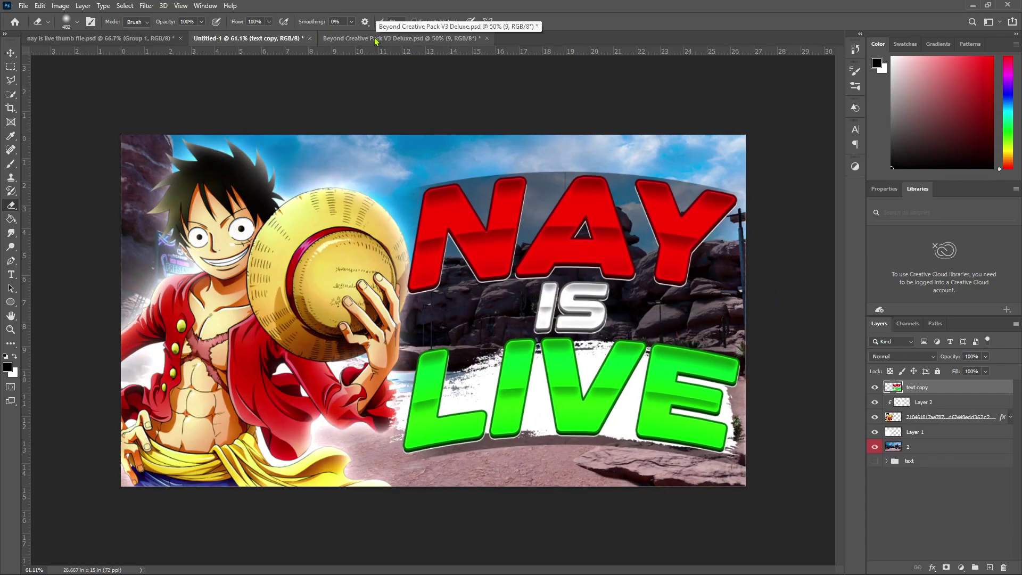
# Reveal the NBA 2K23 logo under the creative pack's Templates group.
pyautogui.click(376, 38)
pyautogui.moveTo(875, 554); pyautogui.dragTo(875, 420)
pyautogui.click(895, 419)
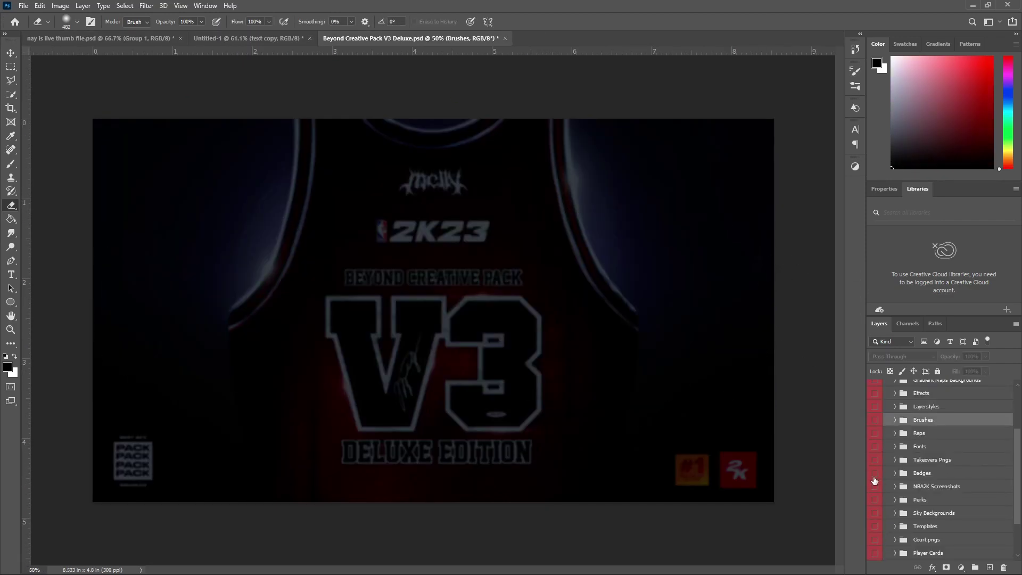
pyautogui.scroll(-2, 873, 509)
pyautogui.click(875, 509)
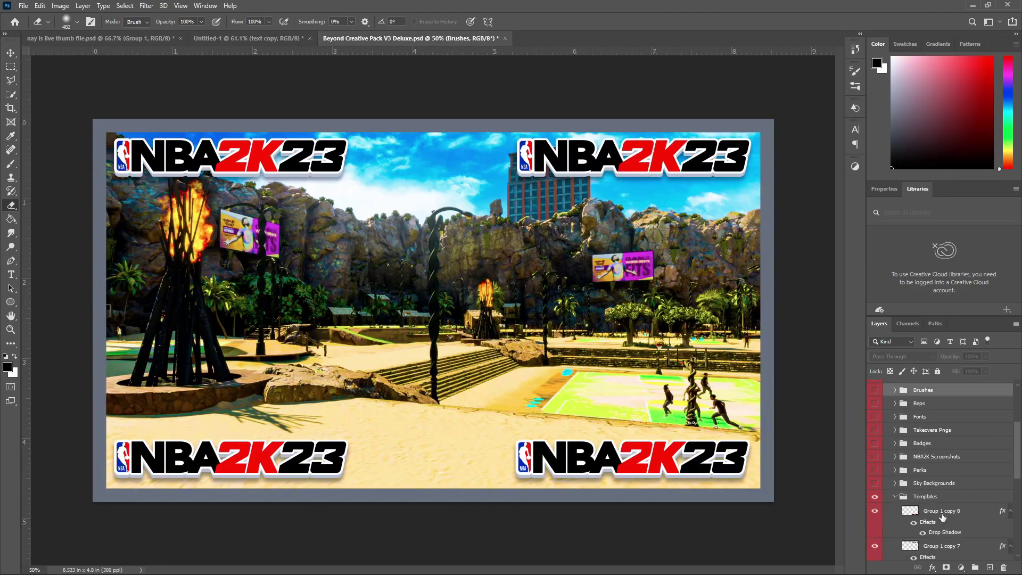
# Place the NBA 2K23 logo small in the thumbnail's top-right corner.
pyautogui.click(248, 38)
pyautogui.moveTo(968, 402); pyautogui.dragTo(968, 403)
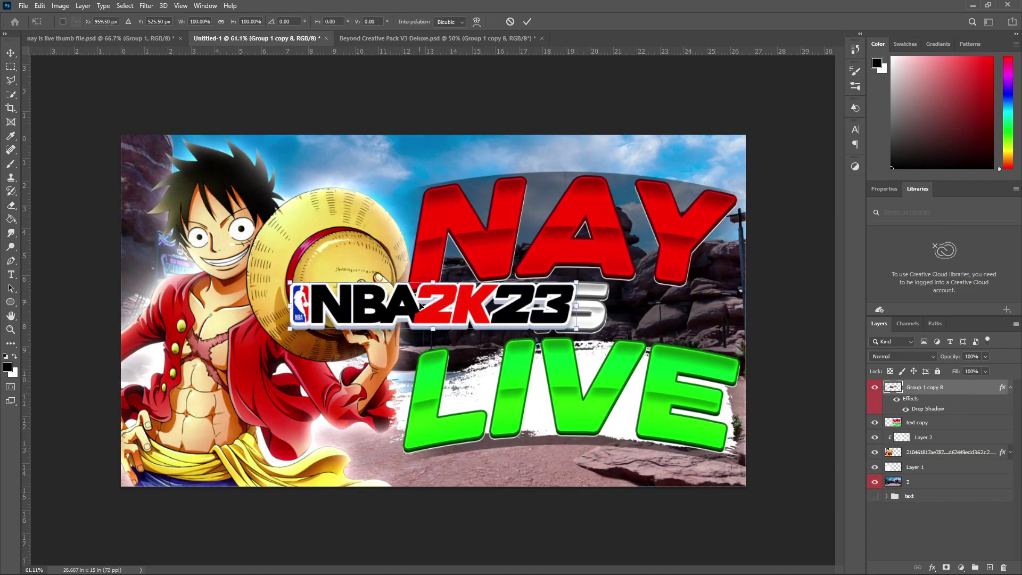
pyautogui.hotkey('ctrl', 't')
pyautogui.moveTo(505, 258); pyautogui.dragTo(656, 160)
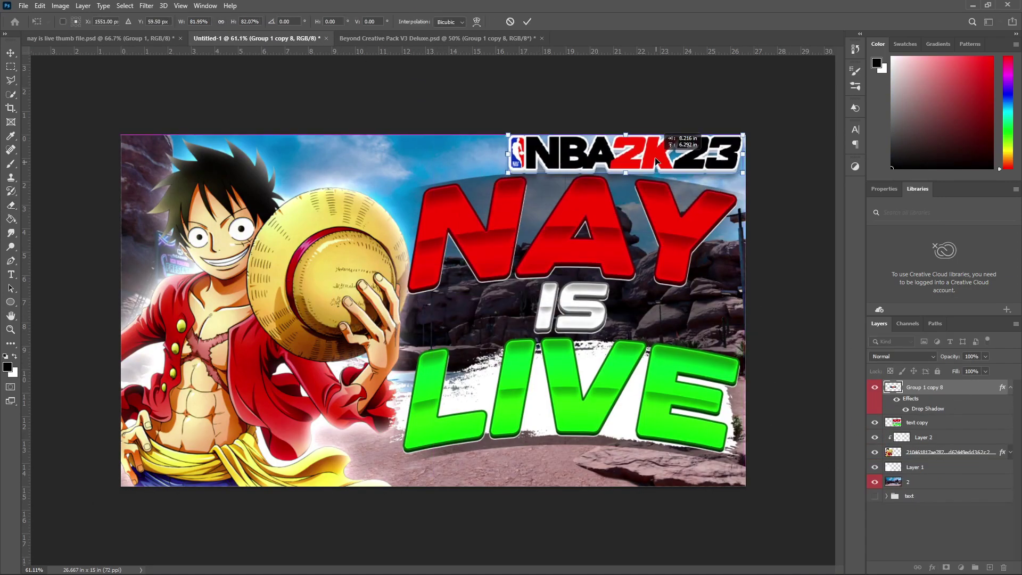
pyautogui.press('Return')
pyautogui.click(581, 187)
# Scale the NAY IS LIVE text to about 95% and nudge it down below the logo.
pyautogui.hotkey('ctrl', 't')
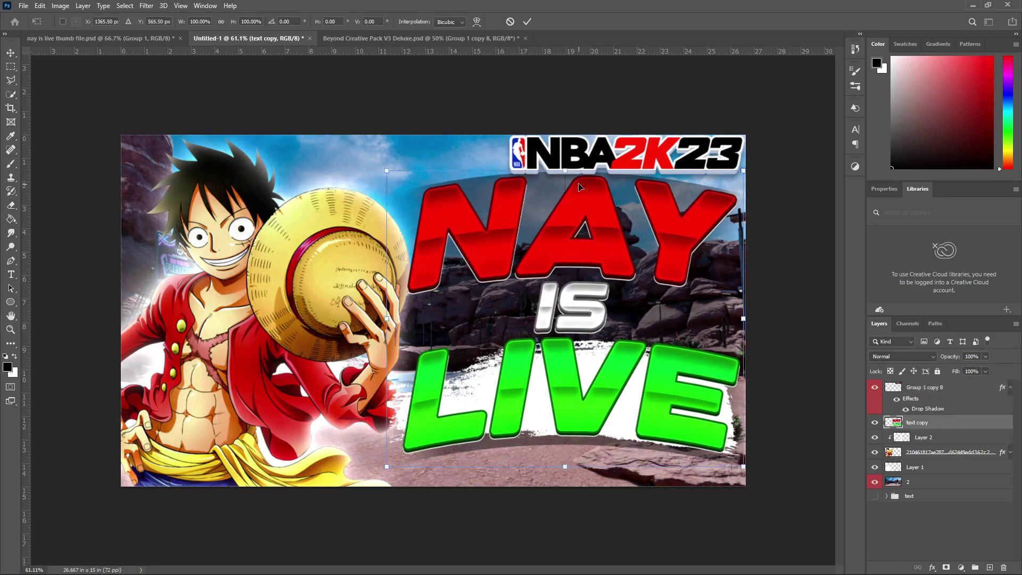
pyautogui.moveTo(580, 186); pyautogui.dragTo(580, 262)
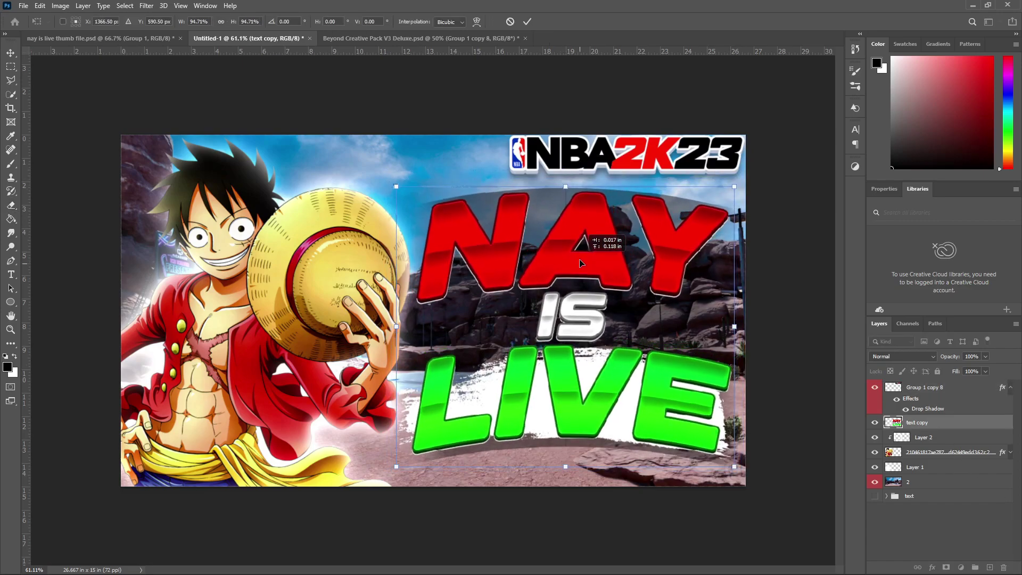
pyautogui.press('Return')
pyautogui.press('e')
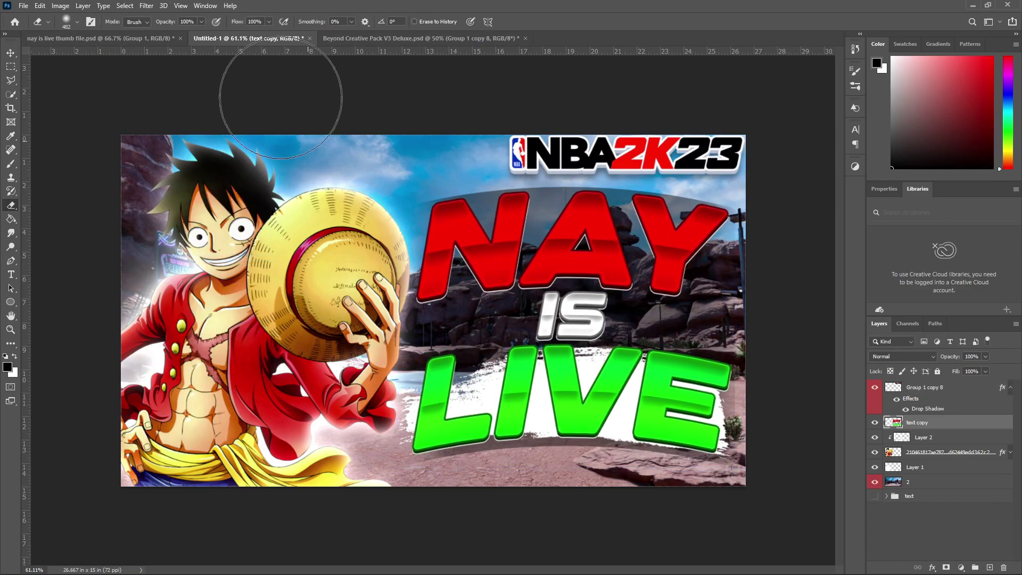
pyautogui.click(101, 38)
pyautogui.click(269, 42)
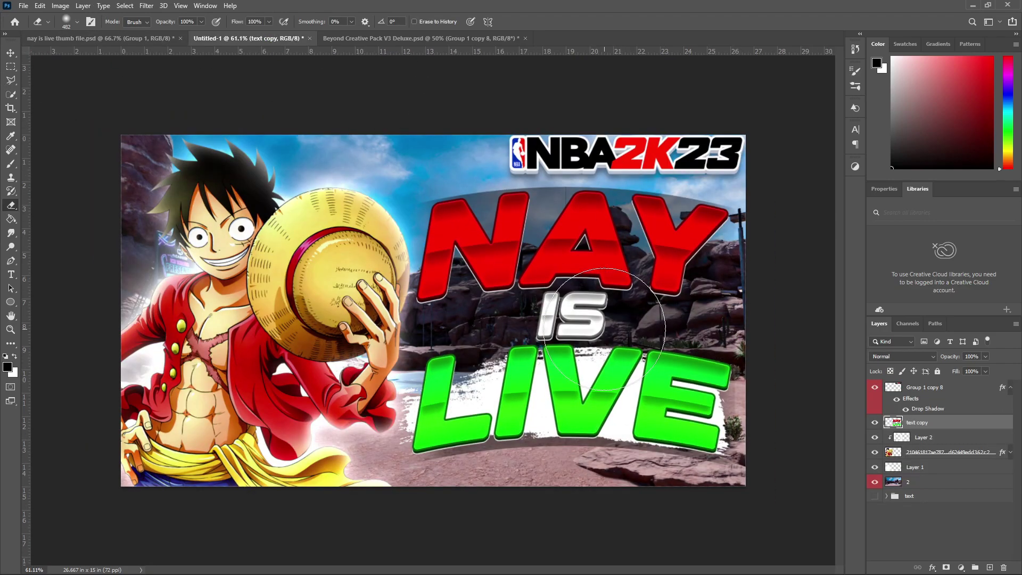
# Group all thumbnail layers as Group 1 and make a merged copy of it.
pyautogui.click(1011, 387)
pyautogui.click(926, 387)
pyautogui.press('v')
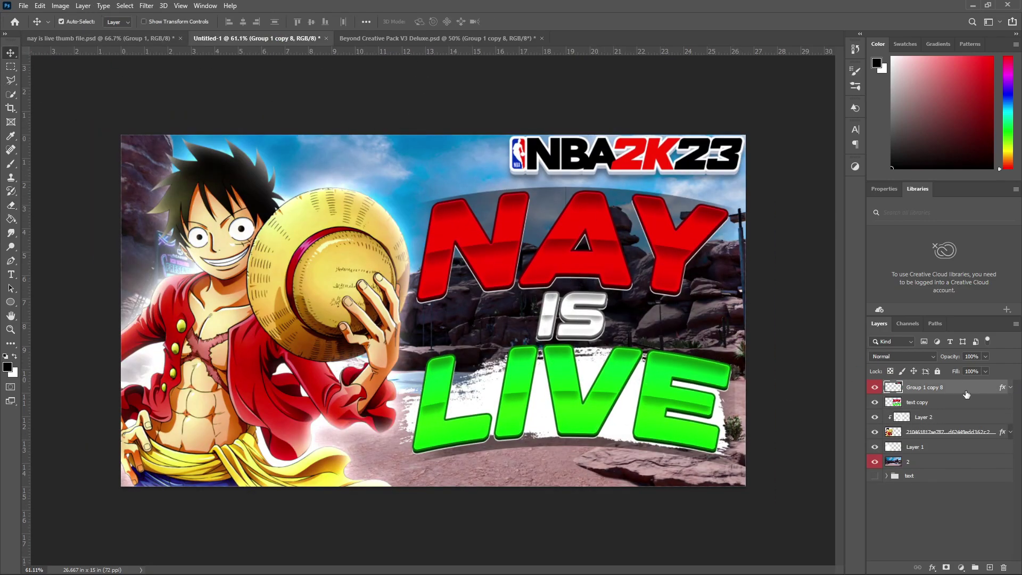
pyautogui.hotkey('ctrl', '-')
pyautogui.hotkey('ctrl', '+')
pyautogui.hotkey('ctrl', 'alt', 'a')
pyautogui.hotkey('ctrl', 'g')
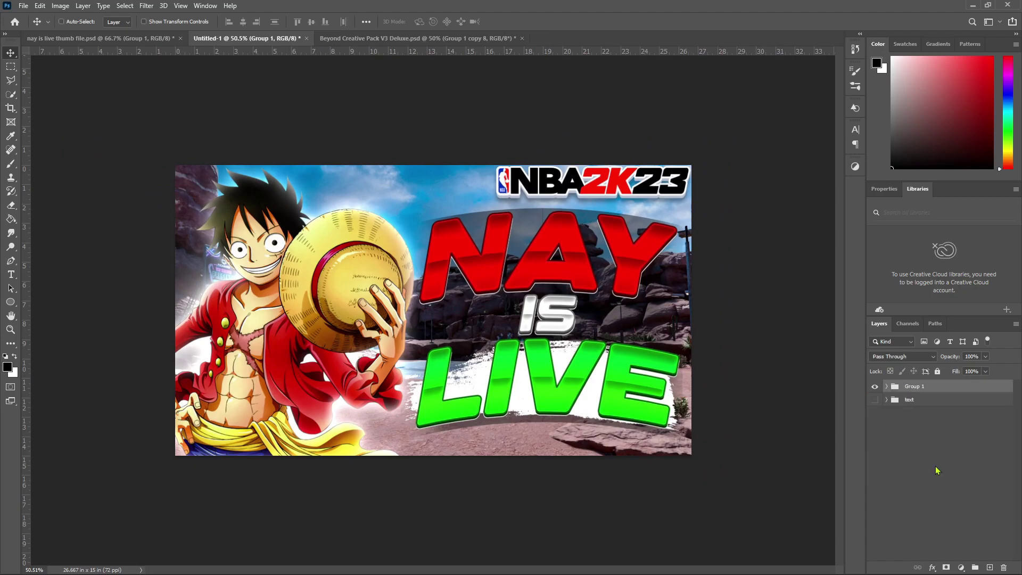
pyautogui.hotkey('ctrl', 'j')
pyautogui.hotkey('ctrl', 'e')
pyautogui.click(153, 8)
# Apply Camera Raw: Exposure +0.20, Contrast +13, Clarity +8, Dehaze +11, plus a tone-curve tweak.
pyautogui.click(176, 71)
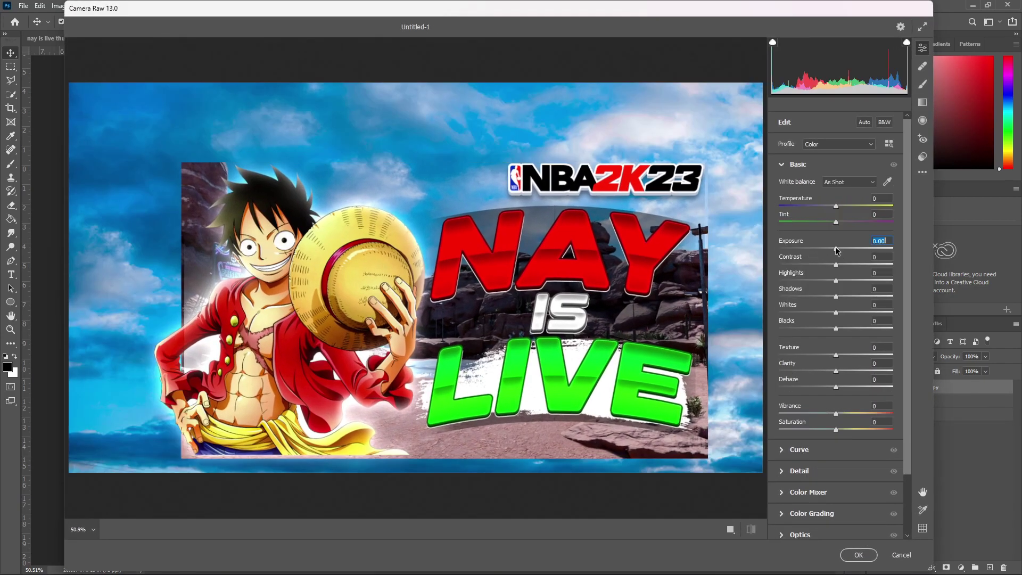
pyautogui.moveTo(836, 251); pyautogui.dragTo(831, 296)
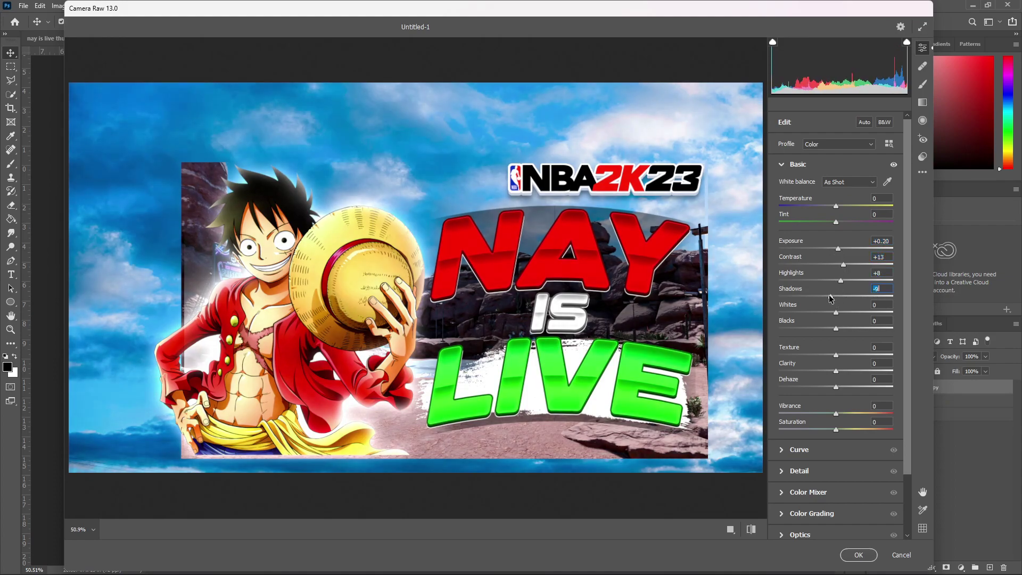
pyautogui.moveTo(837, 372); pyautogui.dragTo(841, 371)
pyautogui.moveTo(836, 388); pyautogui.dragTo(844, 392)
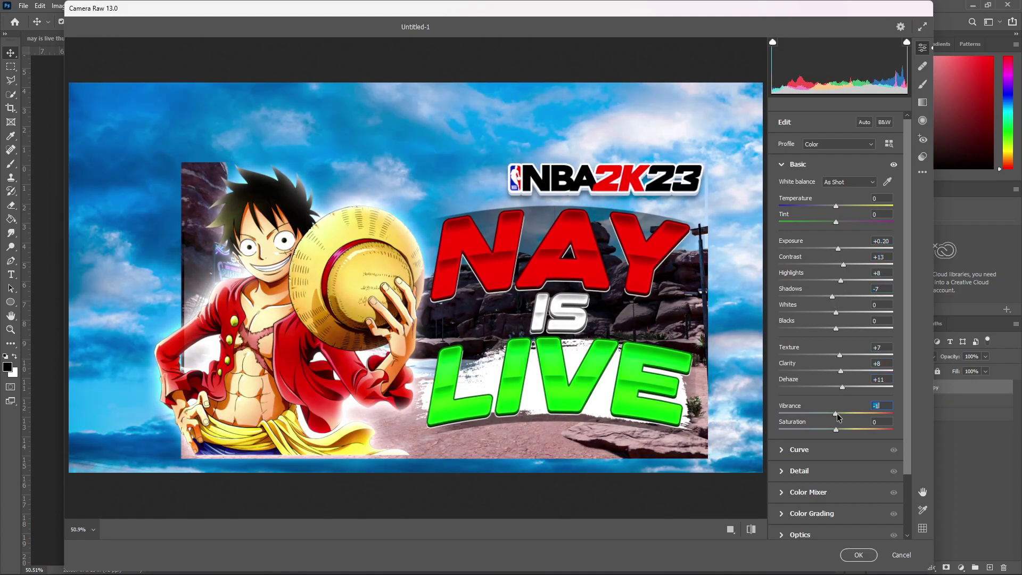
pyautogui.click(785, 450)
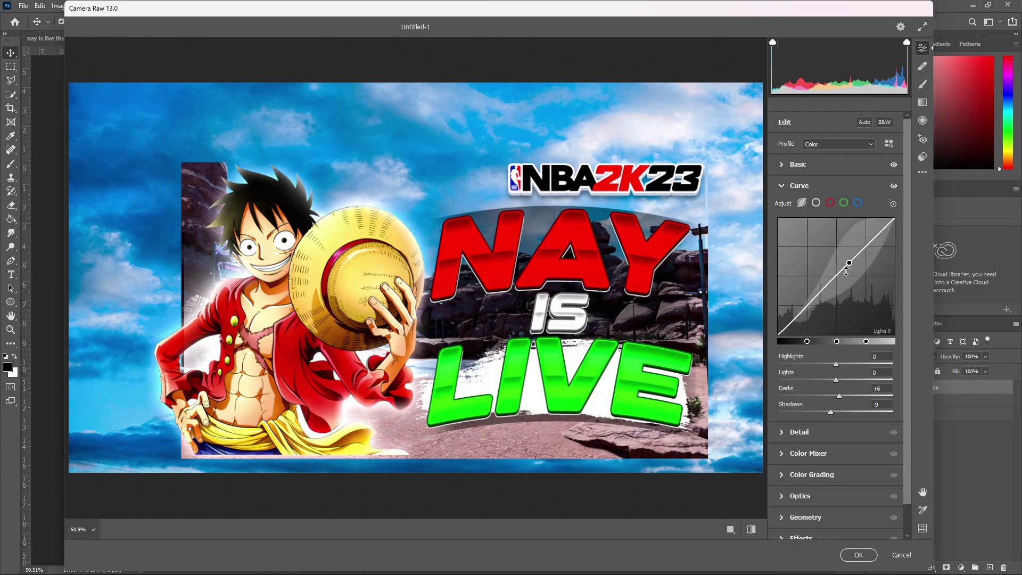
pyautogui.click(858, 557)
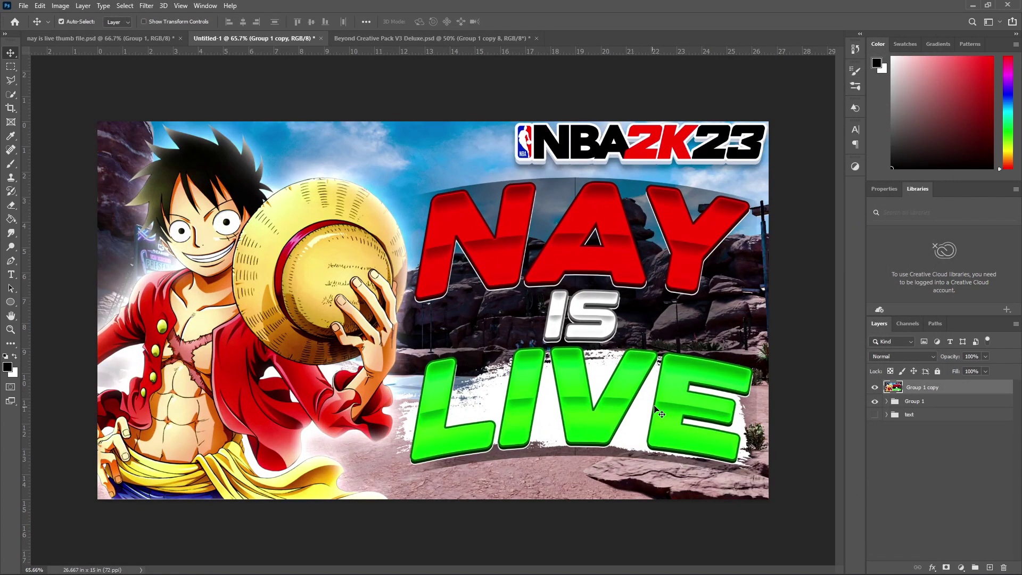
# Compare the graded thumbnail against the original thumbnail file.
pyautogui.click(72, 39)
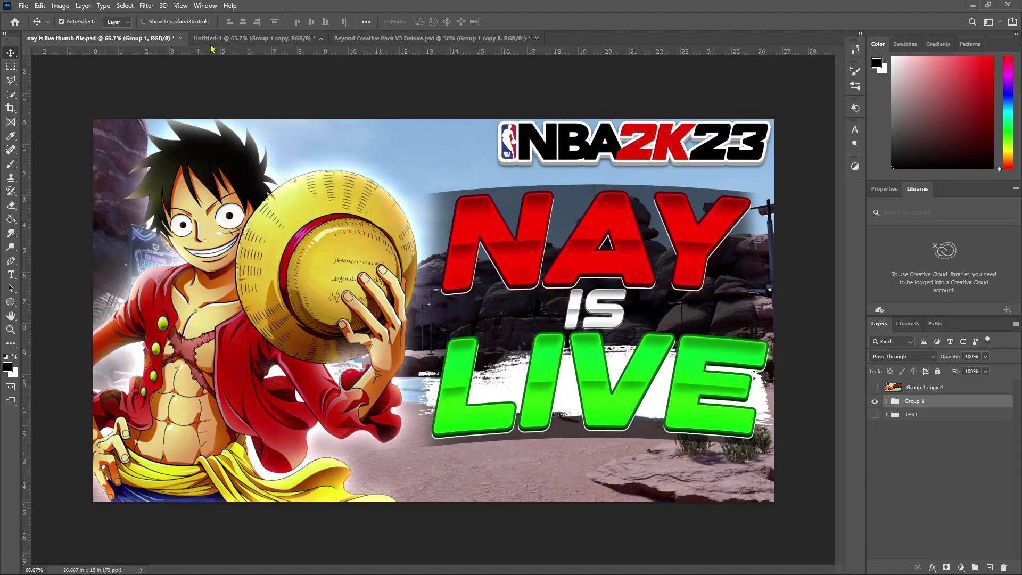
pyautogui.click(213, 41)
pyautogui.hotkey('ctrl', 'shift', 'Tab')
pyautogui.click(234, 39)
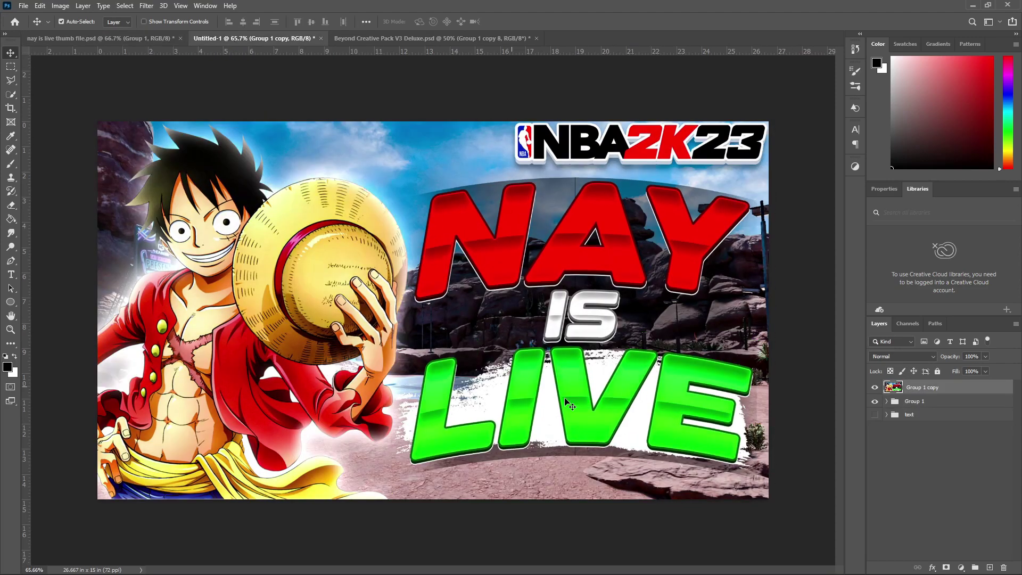
pyautogui.scroll(-1, 560, 354)
# Paint soft dark edges on a new Layer 4 and fade it to 47% opacity.
pyautogui.click(990, 565)
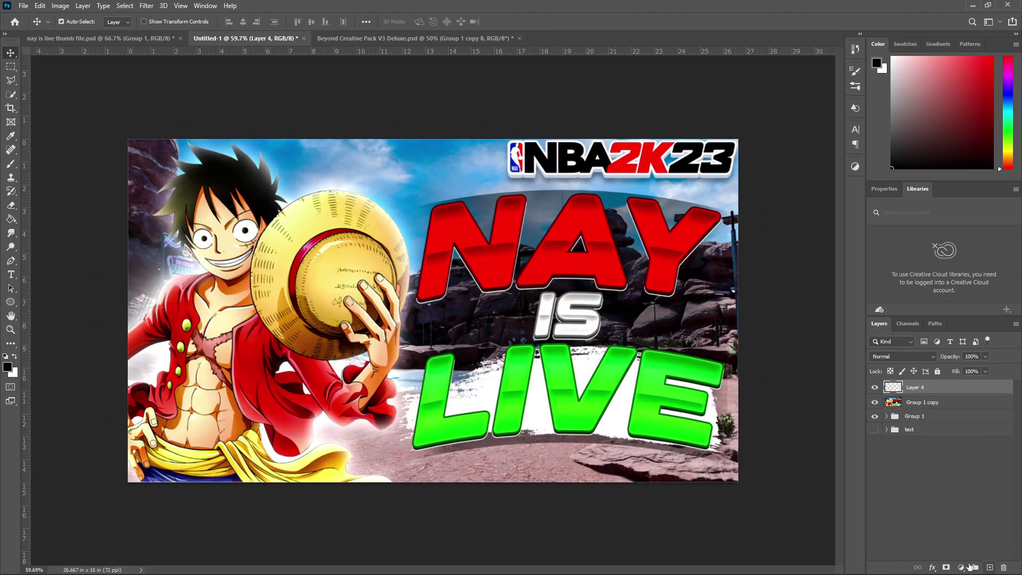
pyautogui.press('b')
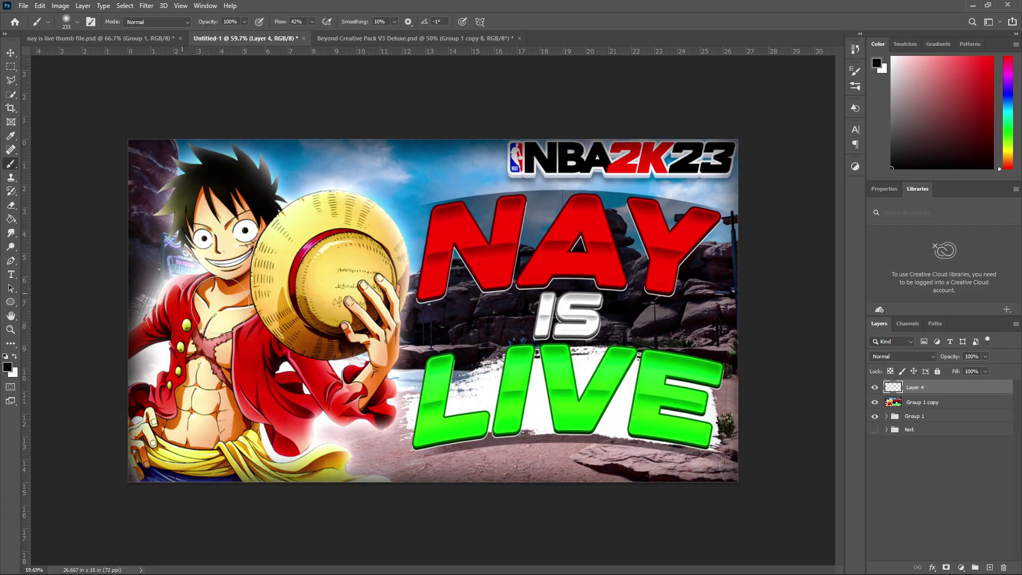
pyautogui.click(10, 53)
pyautogui.moveTo(950, 356); pyautogui.dragTo(436, 414)
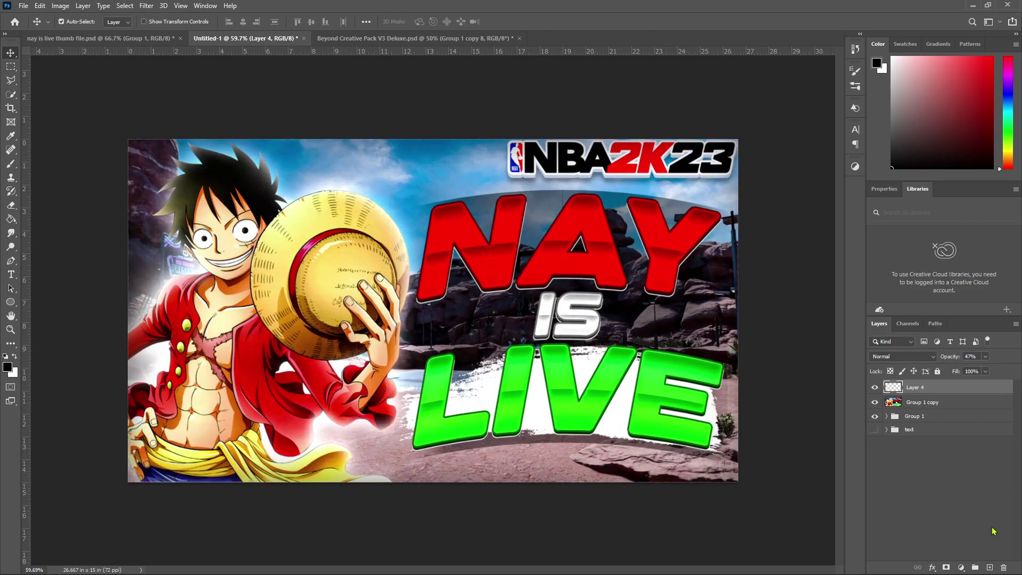
pyautogui.click(965, 409)
# Duplicate the artwork layer, apply a Gaussian blur, and set the copy to 67% opacity.
pyautogui.hotkey('ctrl', 'j')
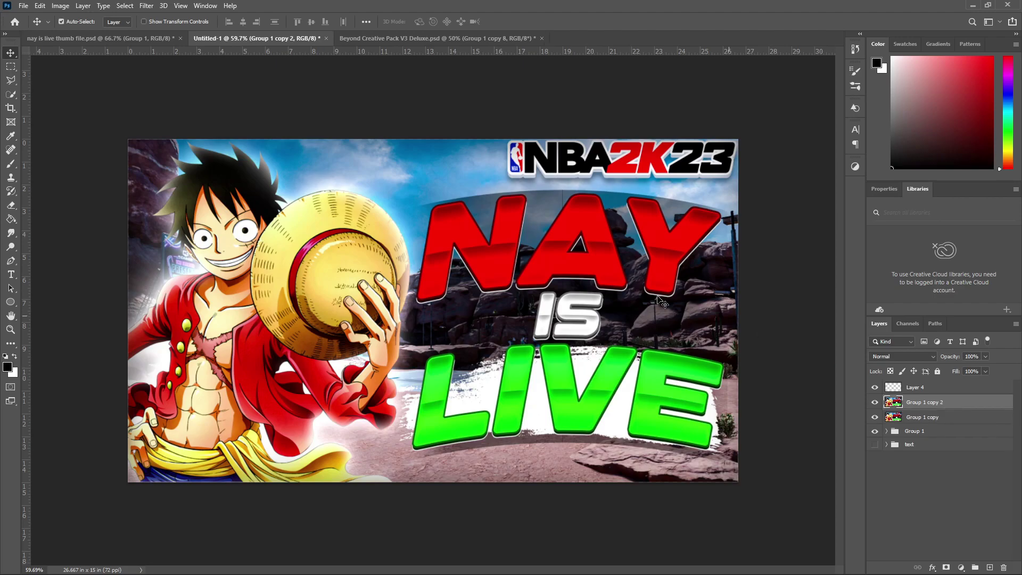
pyautogui.click(146, 5)
pyautogui.click(300, 192)
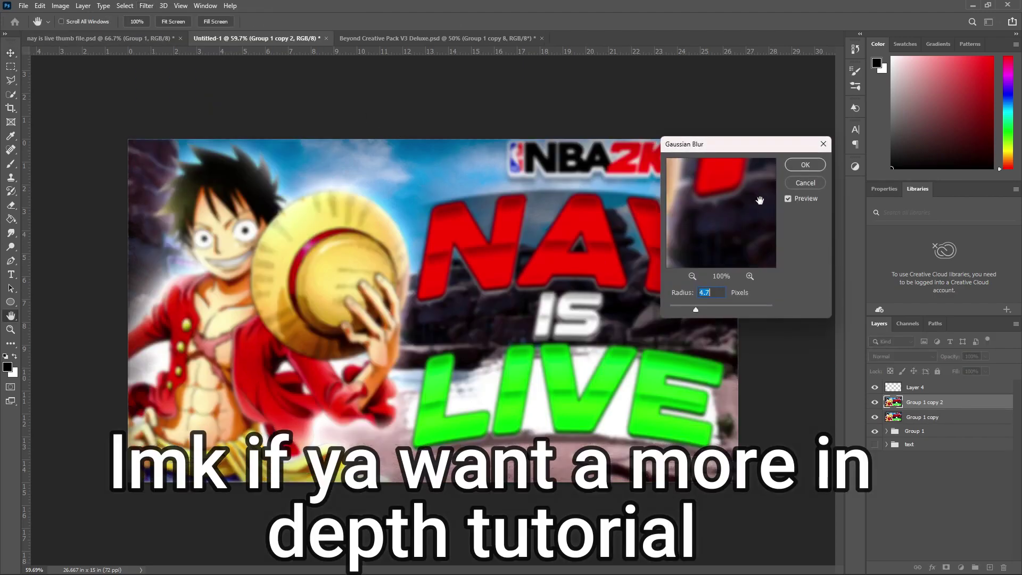
pyautogui.click(903, 356)
pyautogui.moveTo(951, 356); pyautogui.dragTo(957, 359)
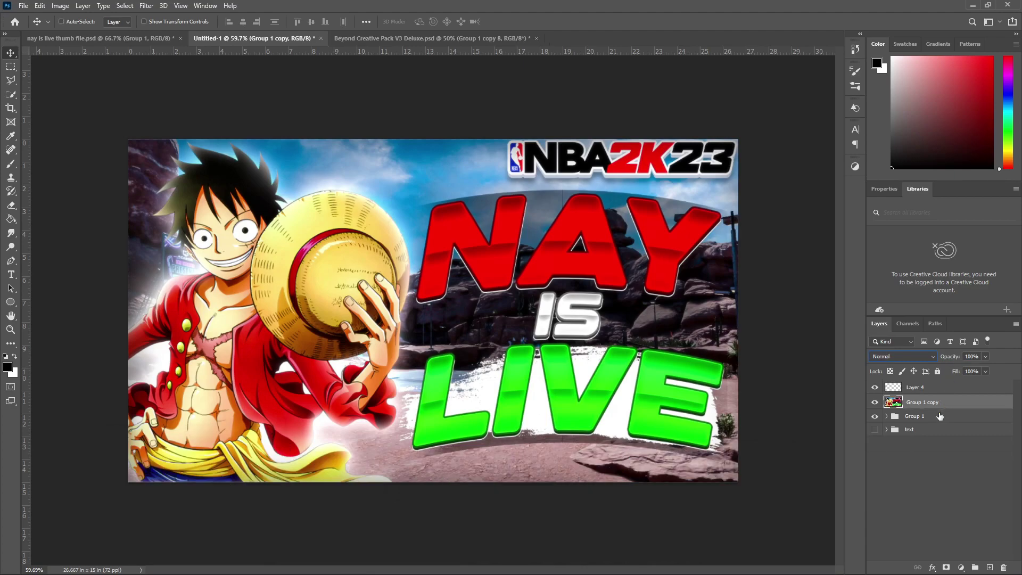
# Apply a Best-quality Radial Blur to the duplicated artwork layer.
pyautogui.click(146, 5)
pyautogui.click(304, 212)
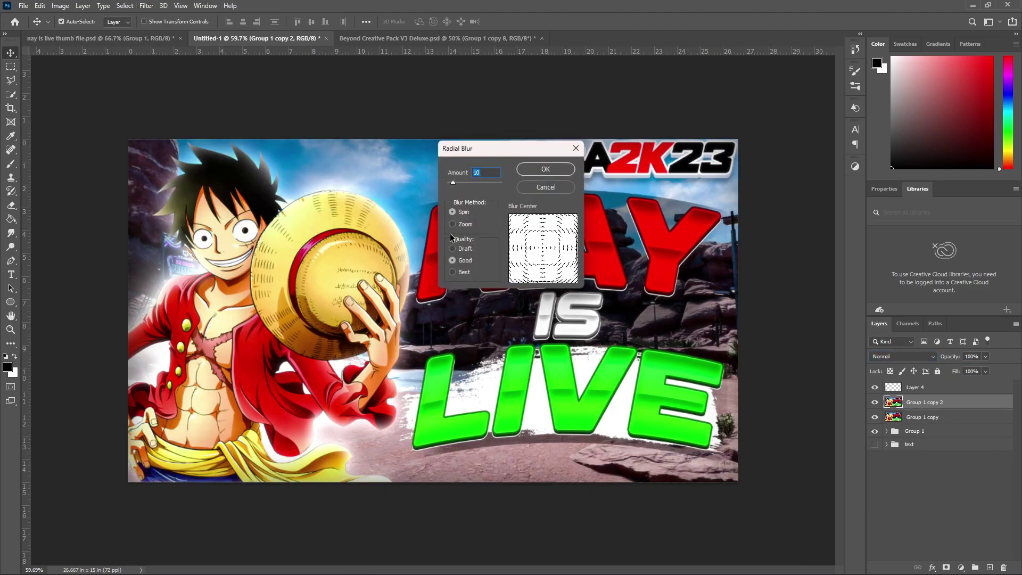
pyautogui.click(452, 272)
pyautogui.press('Return')
pyautogui.press('Escape')
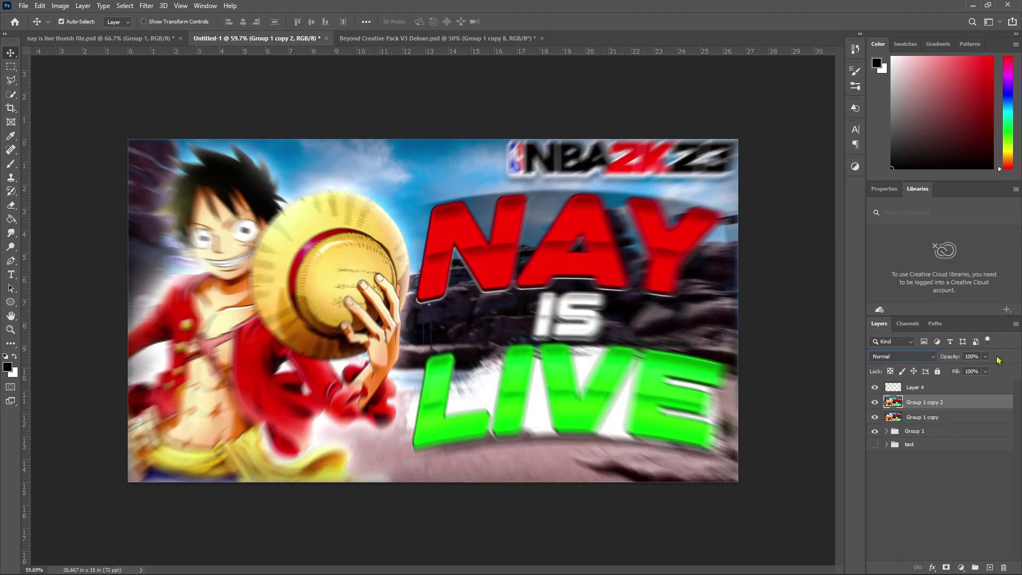
# Erase the blur over Luffy, the NBA 2K23 logo and NAY, and set opacity to 55%.
pyautogui.click(11, 205)
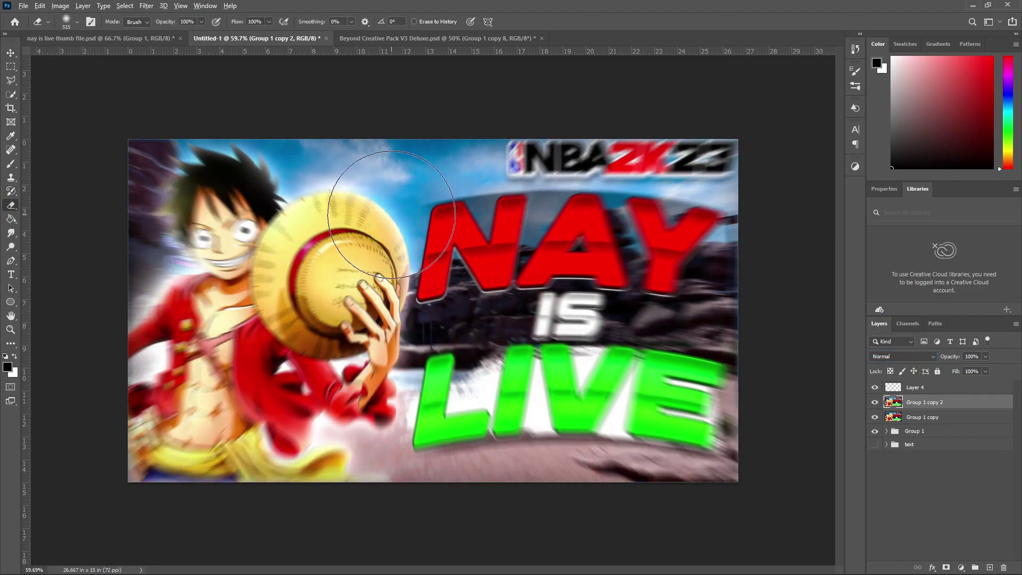
pyautogui.moveTo(405, 229)
pyautogui.mouseDown()
pyautogui.moveTo(276, 227)
pyautogui.moveTo(224, 299)
pyautogui.moveTo(491, 365)
pyautogui.moveTo(629, 309)
pyautogui.moveTo(630, 220)
pyautogui.moveTo(559, 213)
pyautogui.mouseUp()
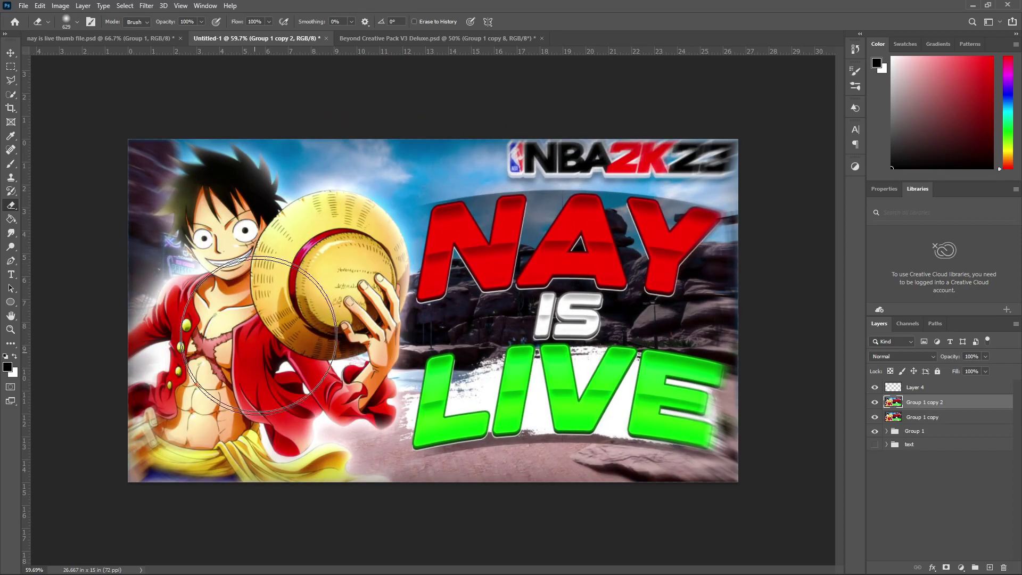
pyautogui.moveTo(631, 231); pyautogui.dragTo(666, 176)
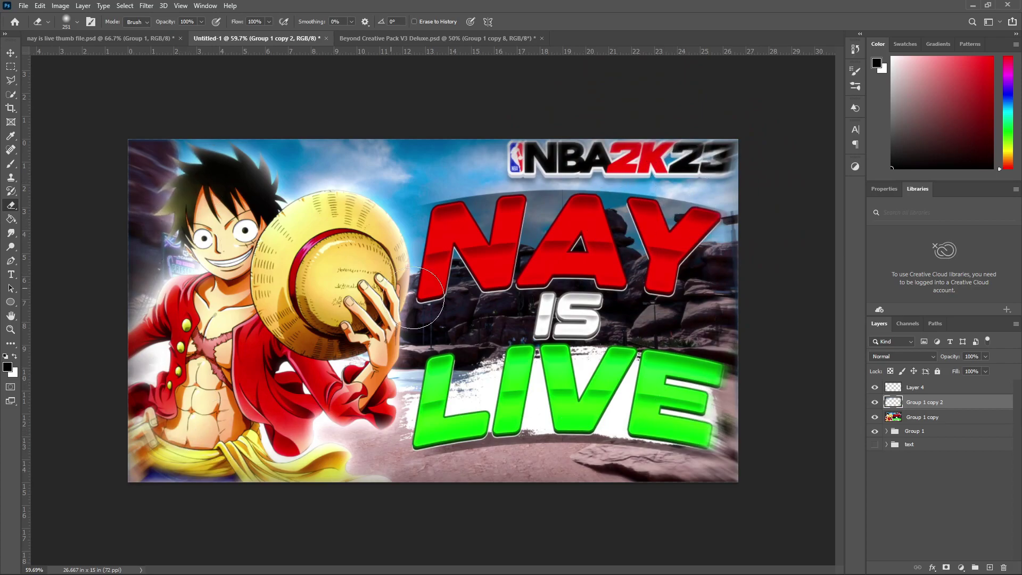
pyautogui.moveTo(946, 358); pyautogui.dragTo(943, 358)
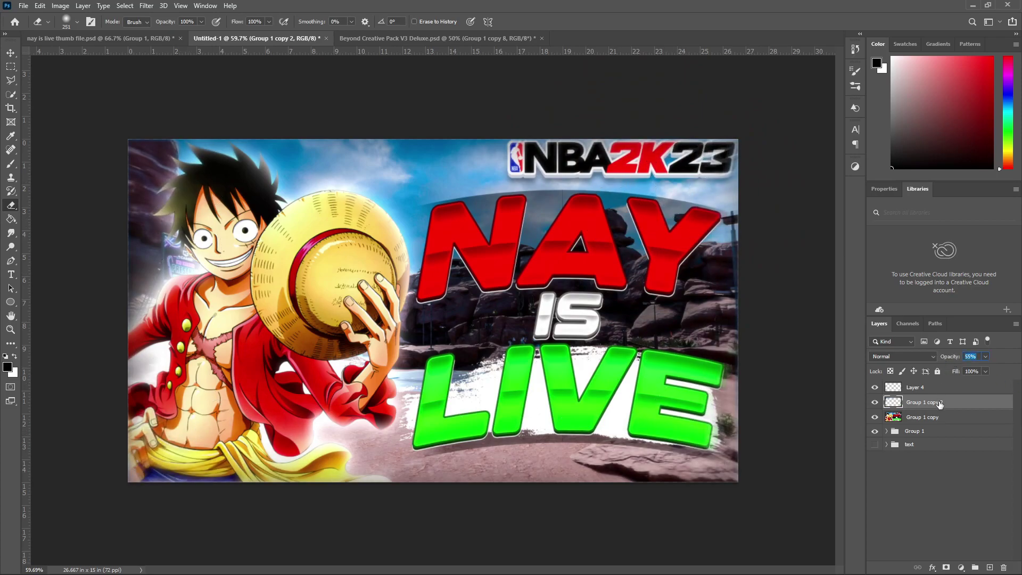
pyautogui.click(987, 568)
# Paint red soft-brush glows beside the N and Y at 100% flow.
pyautogui.press('b')
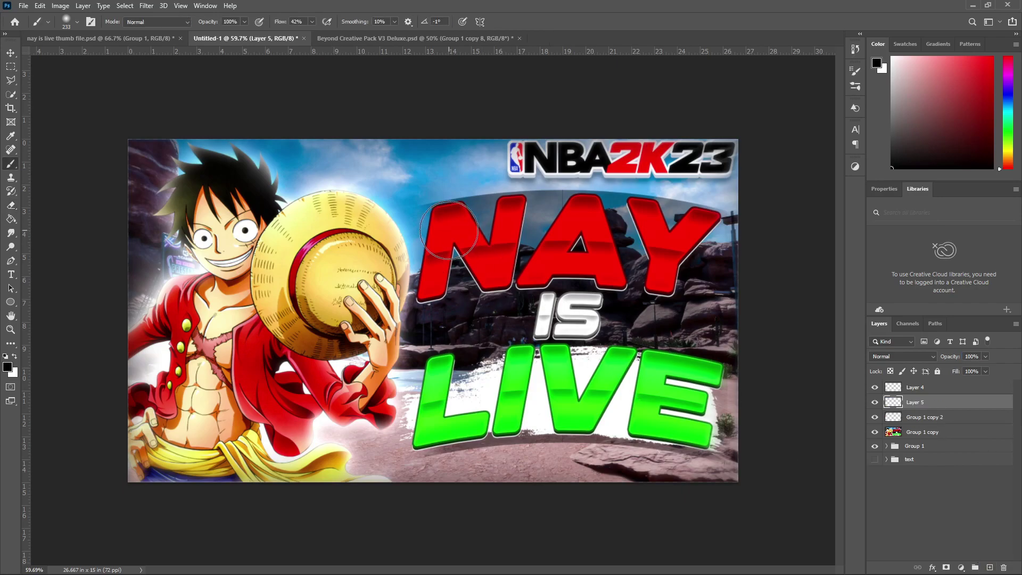
pyautogui.keyDown('alt'); pyautogui.click(450, 230); pyautogui.keyUp('alt')
pyautogui.write('100')
pyautogui.press('Return')
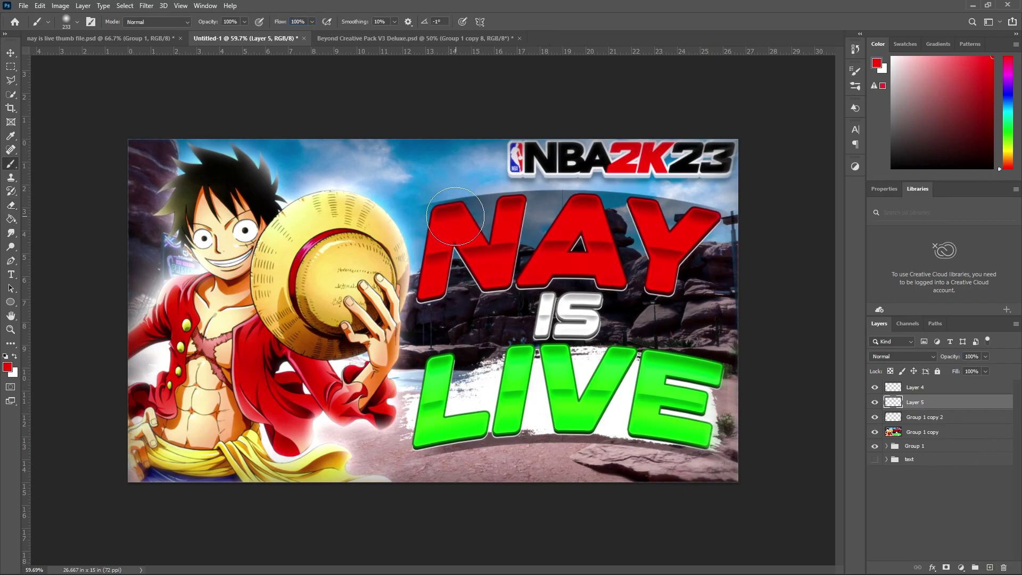
pyautogui.click(442, 196)
pyautogui.click(670, 280)
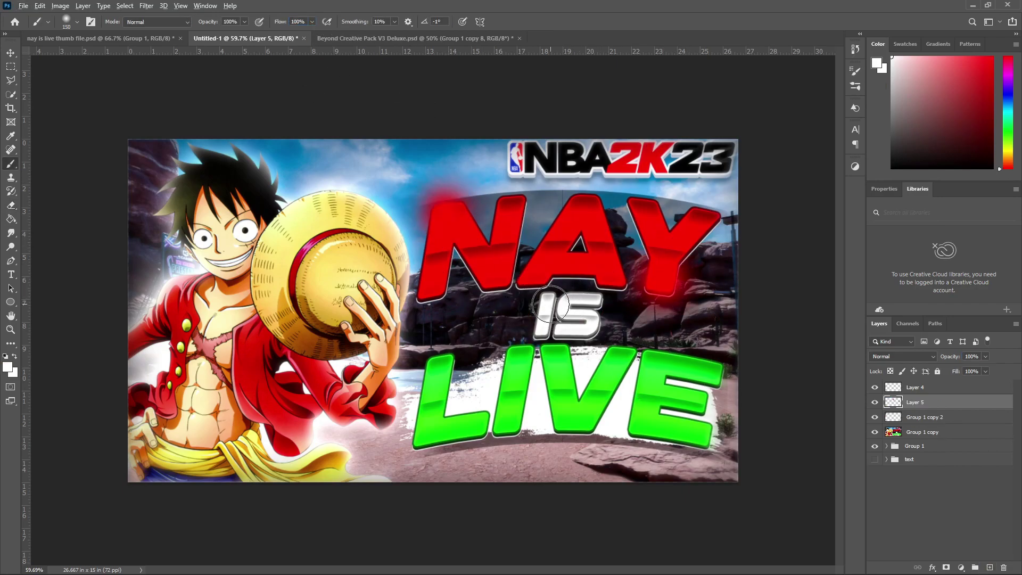
# Paint a green glow on the L, pink on the hat band, and red on Luffy's shoulder and sash.
pyautogui.keyDown('alt'); pyautogui.click(557, 350); pyautogui.keyUp('alt')
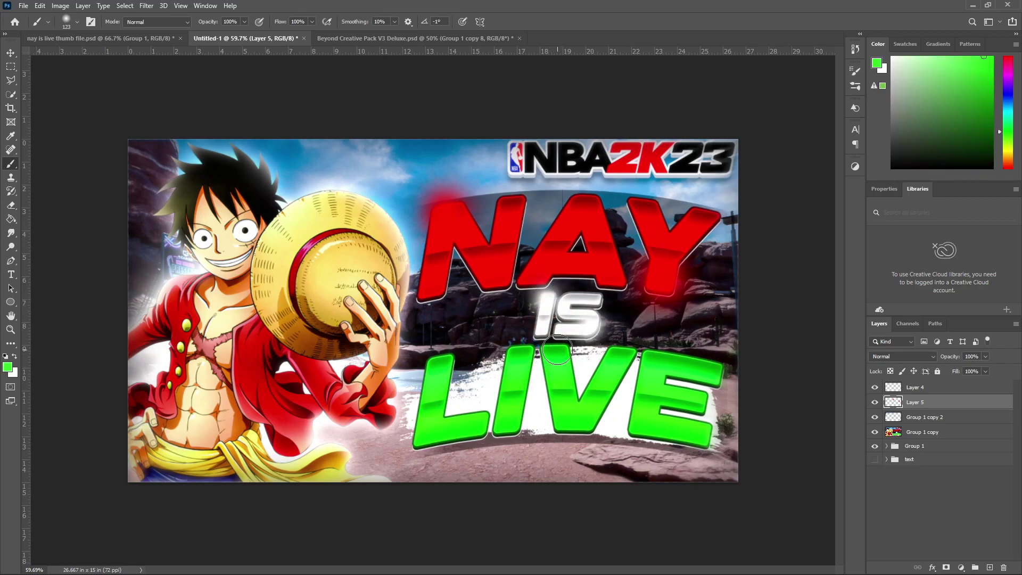
pyautogui.rightClick(424, 354)
pyautogui.click(451, 356)
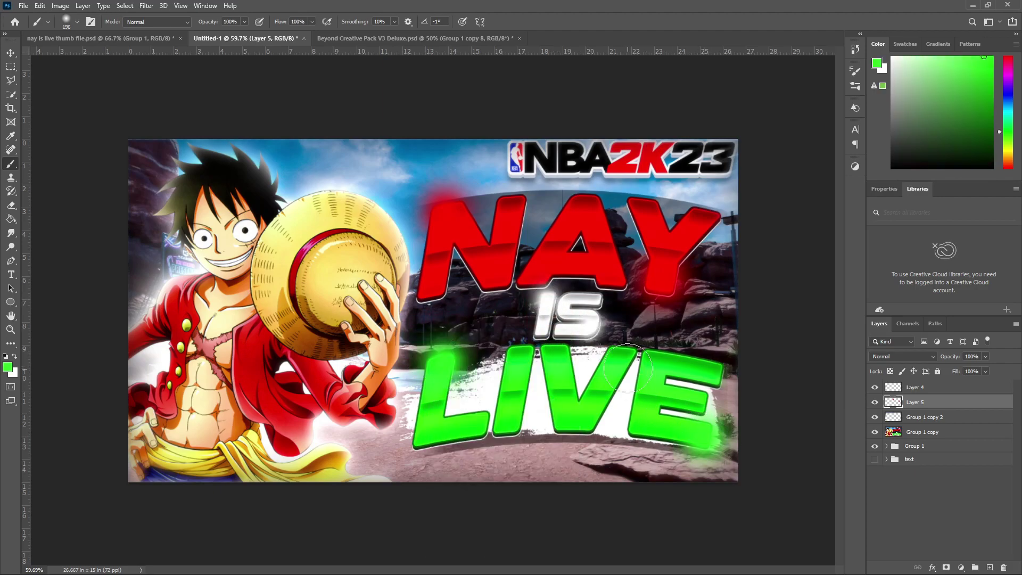
pyautogui.keyDown('alt'); pyautogui.click(308, 247); pyautogui.keyUp('alt')
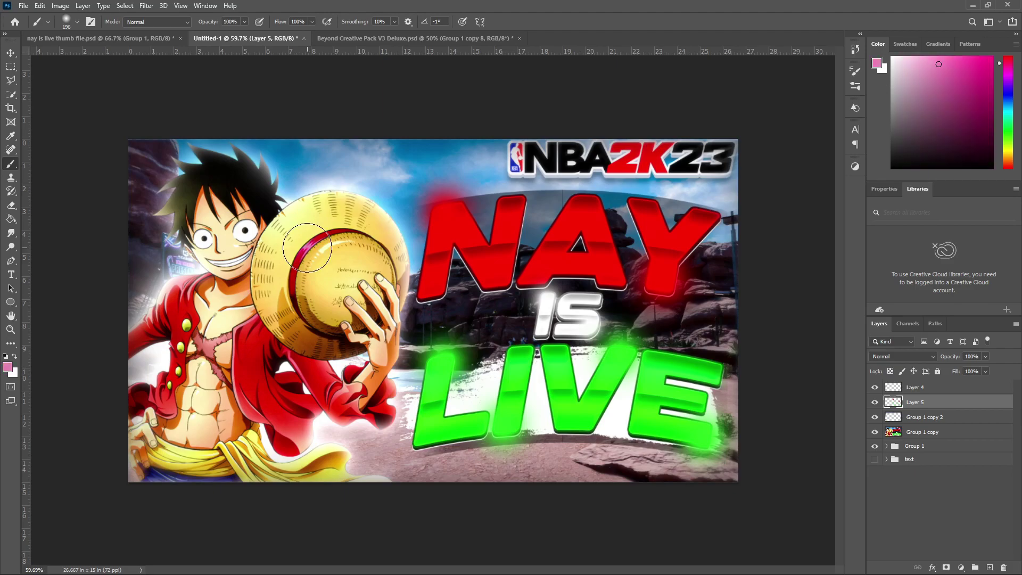
pyautogui.keyDown('alt'); pyautogui.click(625, 165); pyautogui.keyUp('alt')
pyautogui.click(164, 282)
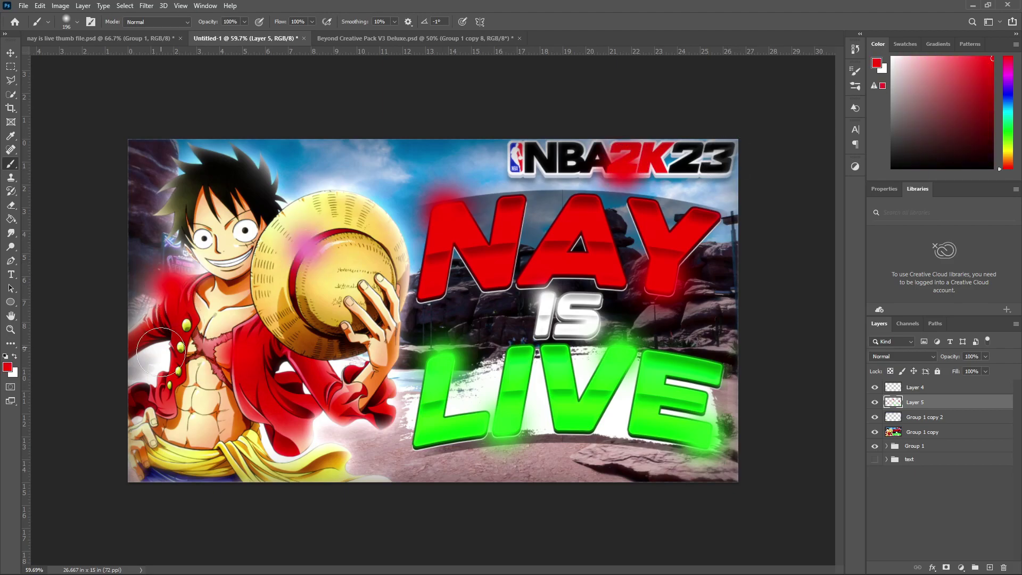
pyautogui.click(290, 446)
# Paint yellow glows on Luffy's coat buttons.
pyautogui.keyDown('alt'); pyautogui.click(190, 321); pyautogui.keyUp('alt')
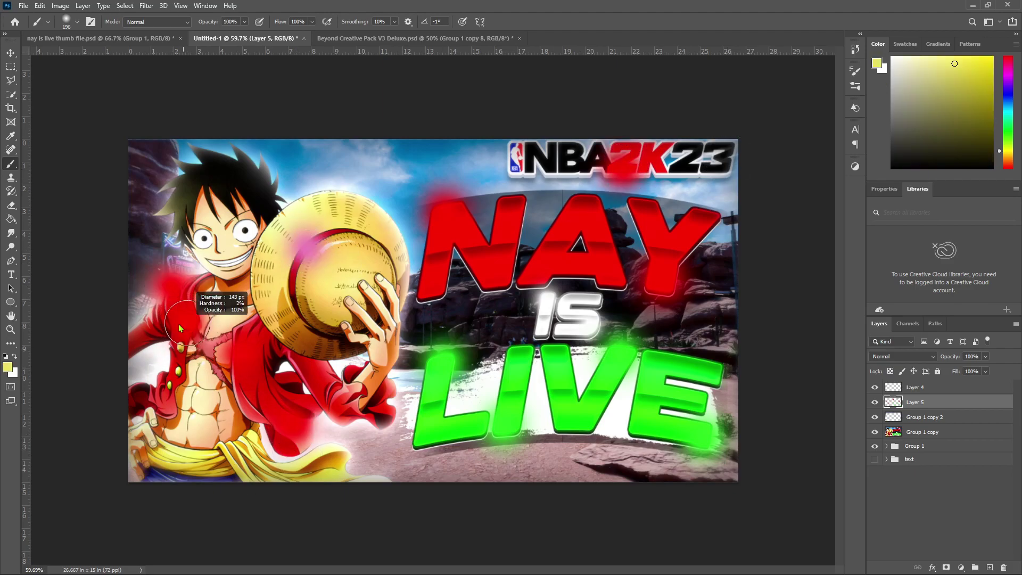
pyautogui.click(186, 324)
pyautogui.click(181, 346)
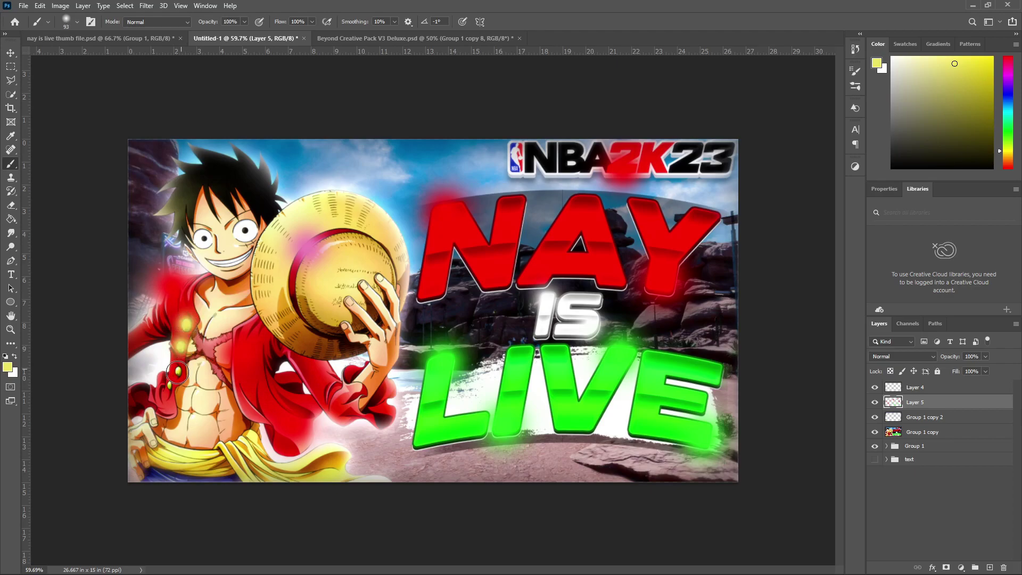
pyautogui.click(178, 367)
# Set the glow layer to Screen blending at 64% opacity.
pyautogui.click(169, 385)
pyautogui.click(904, 356)
pyautogui.click(911, 400)
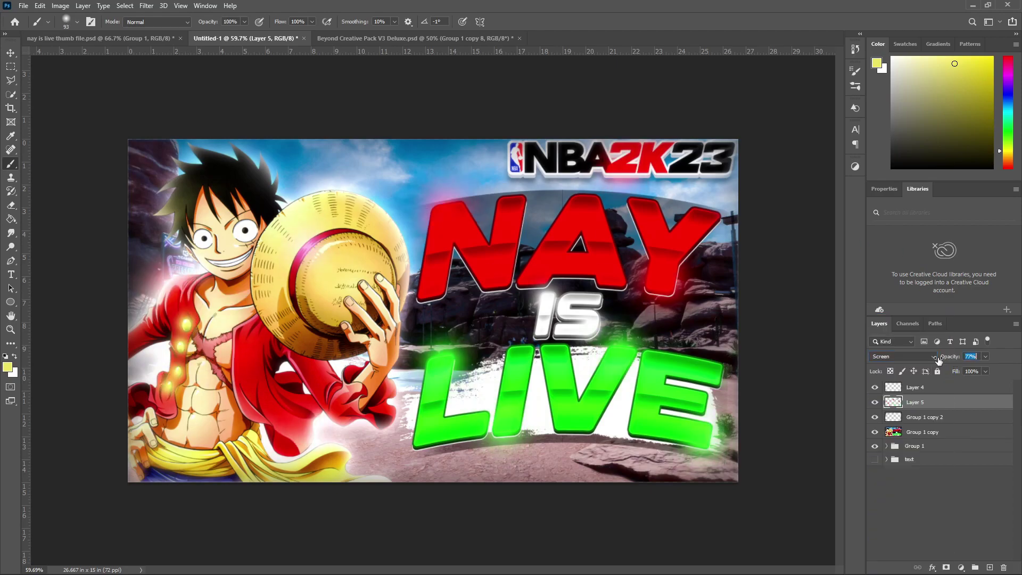
pyautogui.moveTo(959, 356); pyautogui.dragTo(940, 356)
pyautogui.click(11, 53)
pyautogui.scroll(-3, 192, 287)
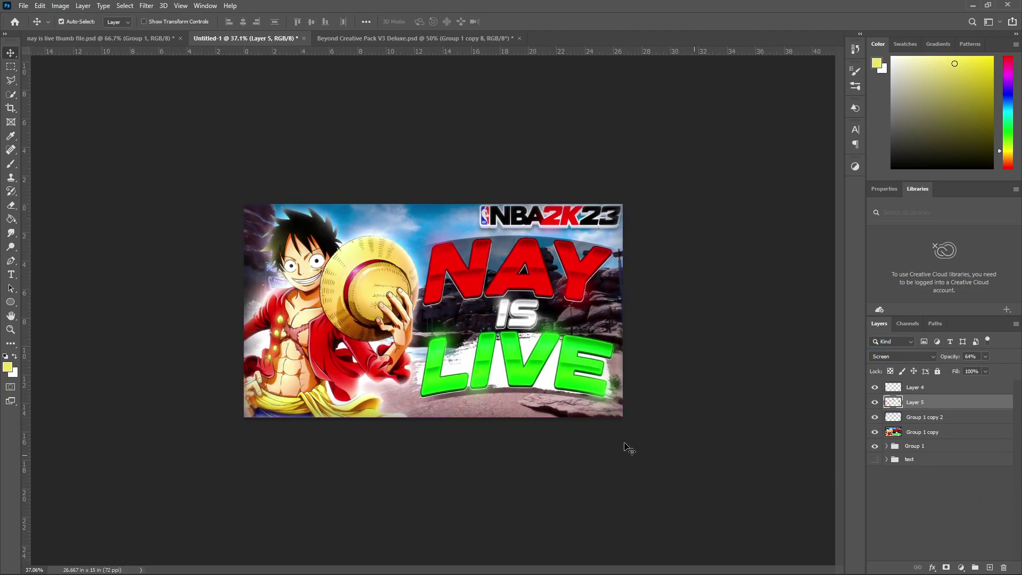
pyautogui.scroll(3, 491, 417)
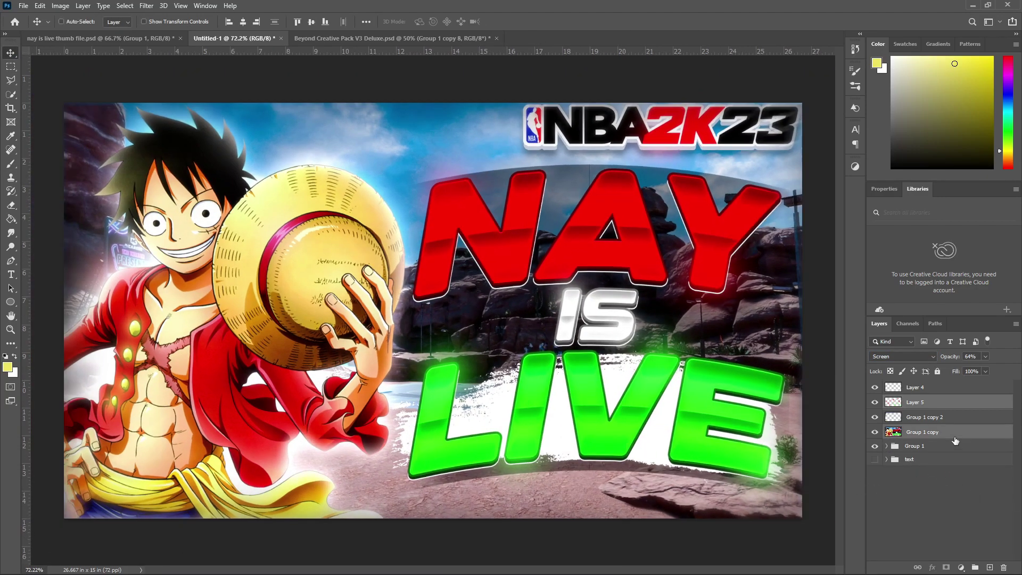
pyautogui.click(955, 438)
pyautogui.hotkey('ctrl', '+')
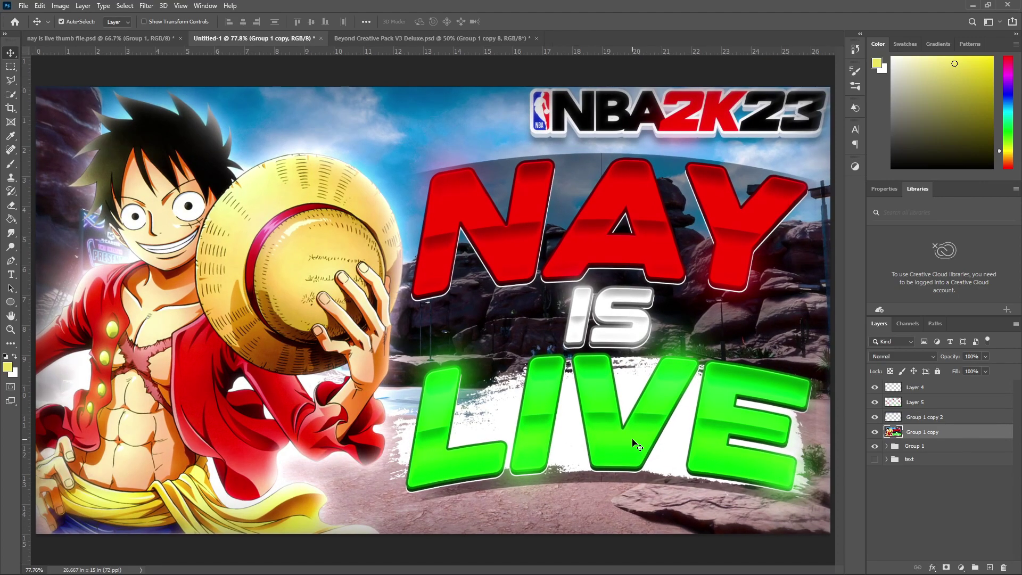
# Export a 1920×1080 PNG named 'nay is live thumb' into the my designs folder.
pyautogui.click(24, 5)
pyautogui.click(176, 170)
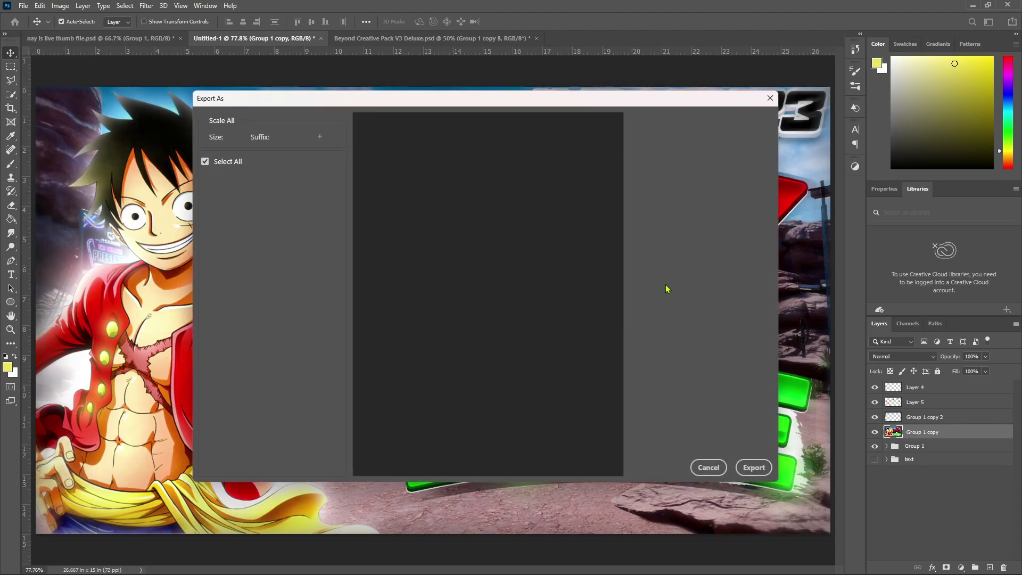
pyautogui.click(747, 467)
pyautogui.click(49, 173)
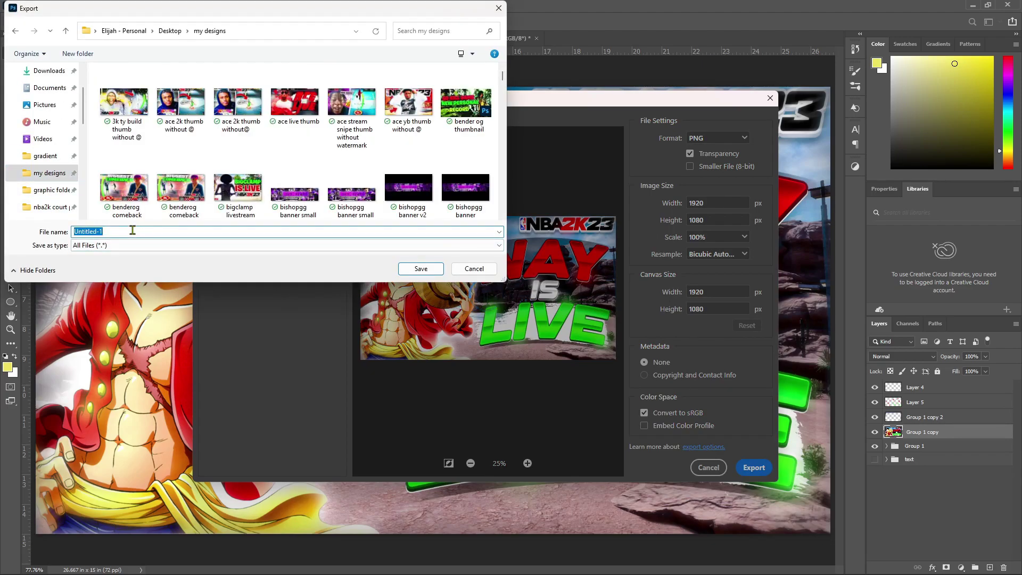
pyautogui.write('nay is live thumb')
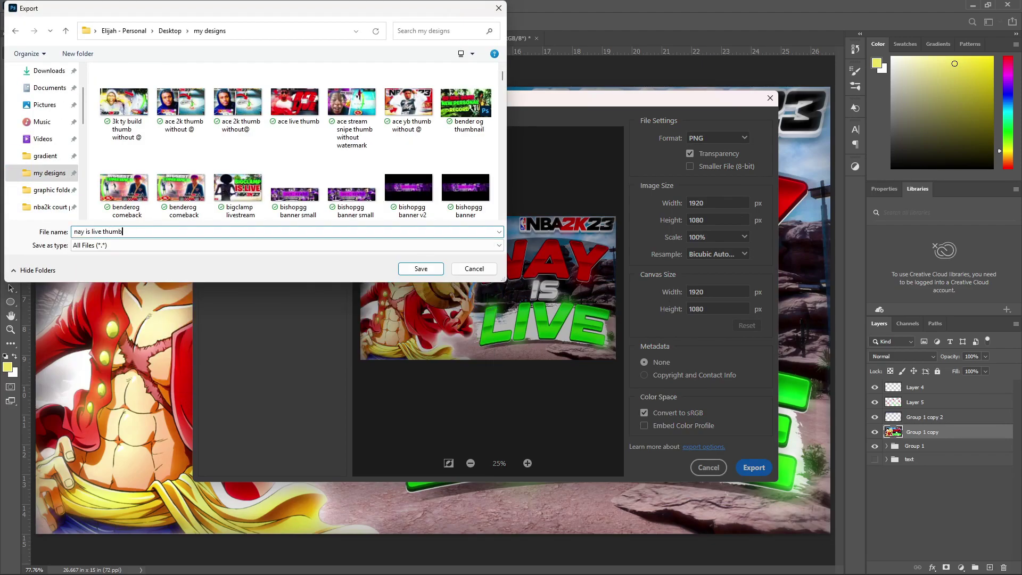